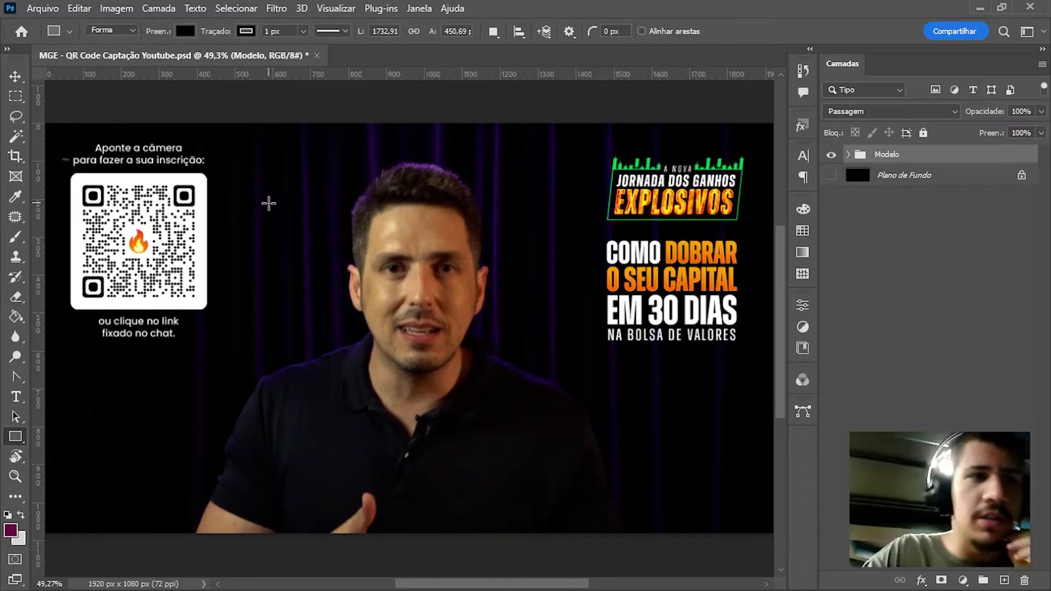
Generate a QR code for the Maratona dos Ganhos Explosivos landing page in Chrome and download it.
key("alt+Tab")
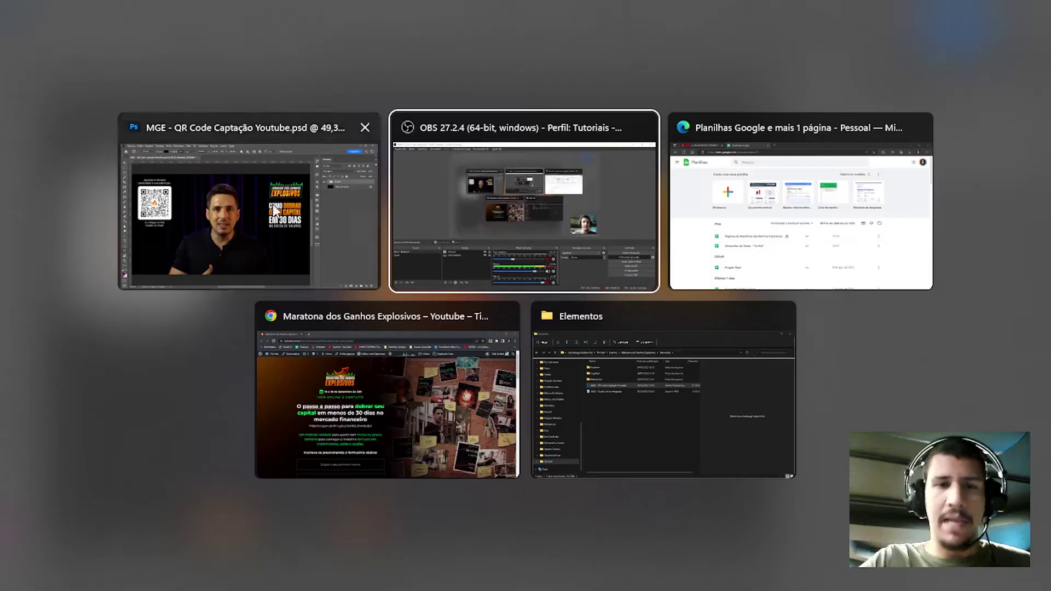
left_click(403, 386)
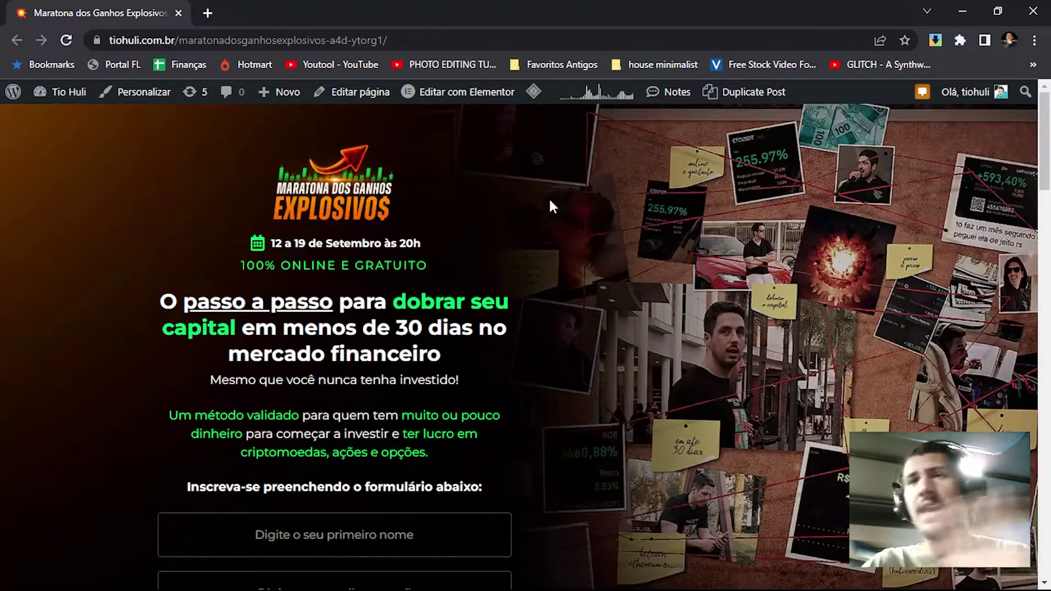
right_click(545, 204)
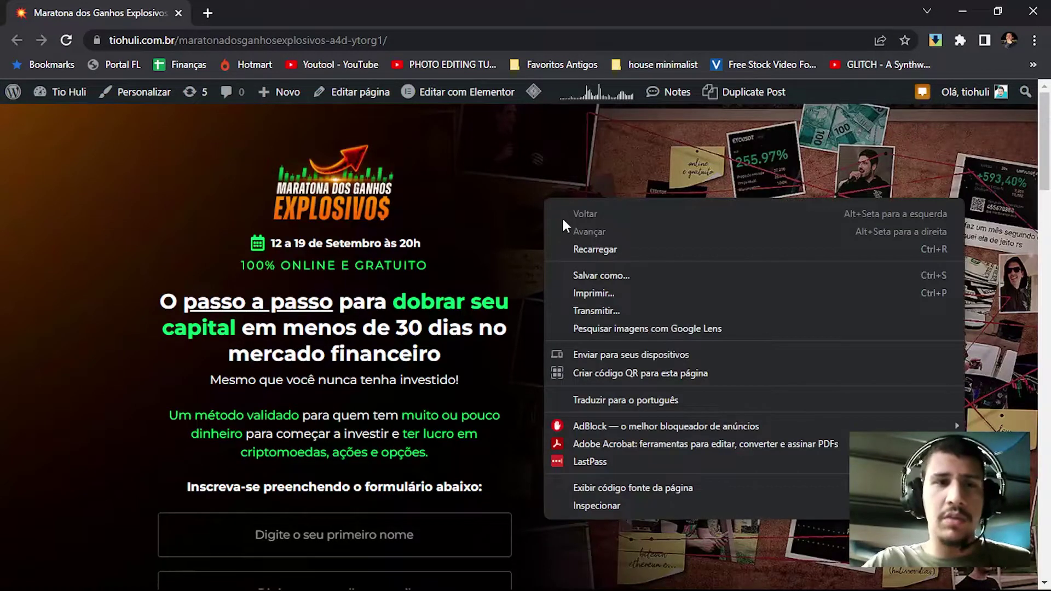
left_click(609, 375)
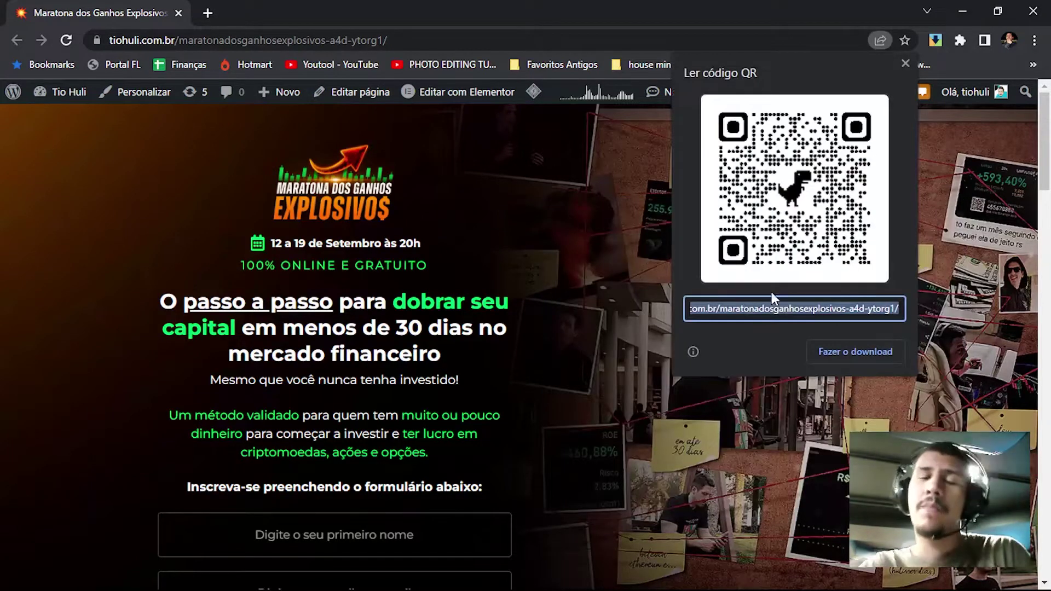
left_click(822, 344)
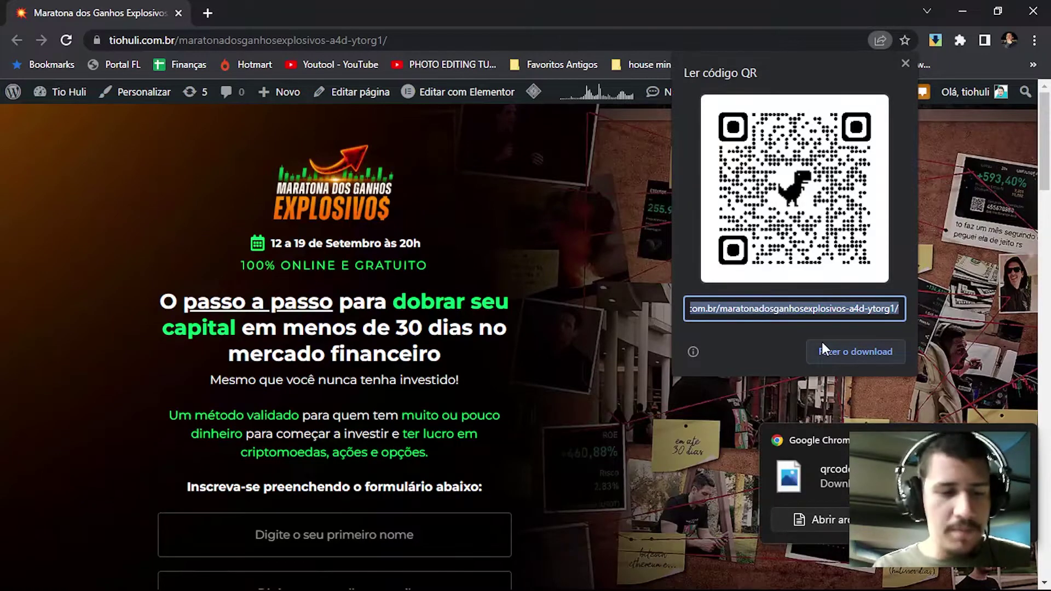
key("super+d")
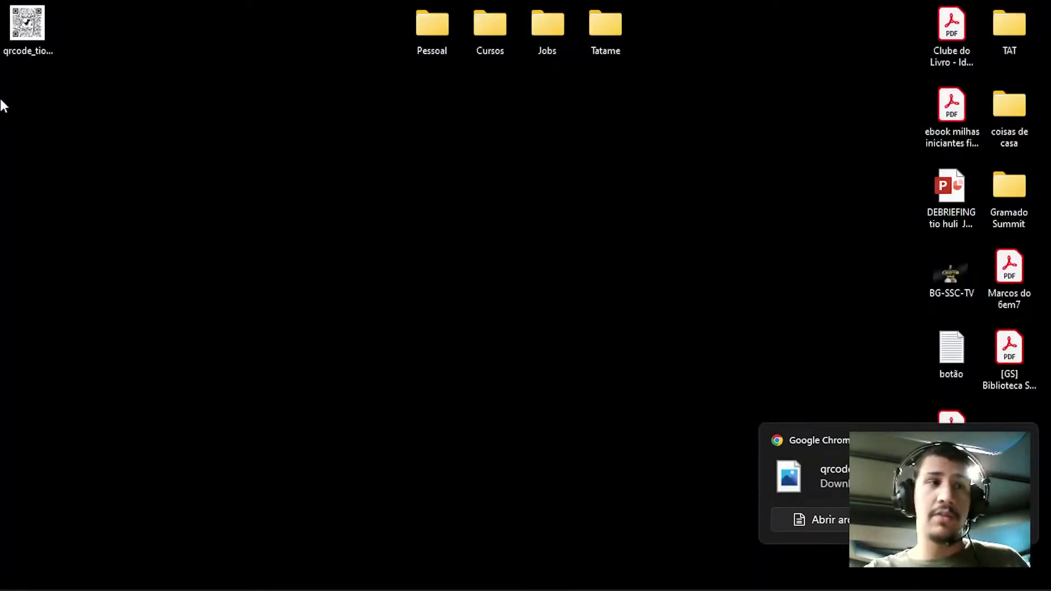
Drop the downloaded qrcode file from the desktop onto the Photoshop canvas as a placed layer.
key("super+d")
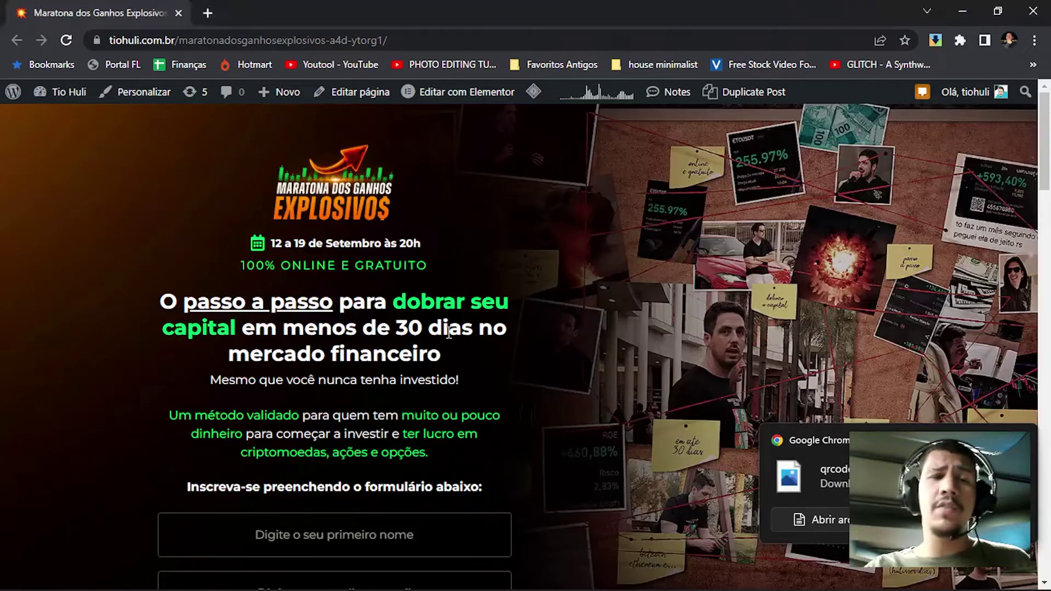
key("alt+Tab")
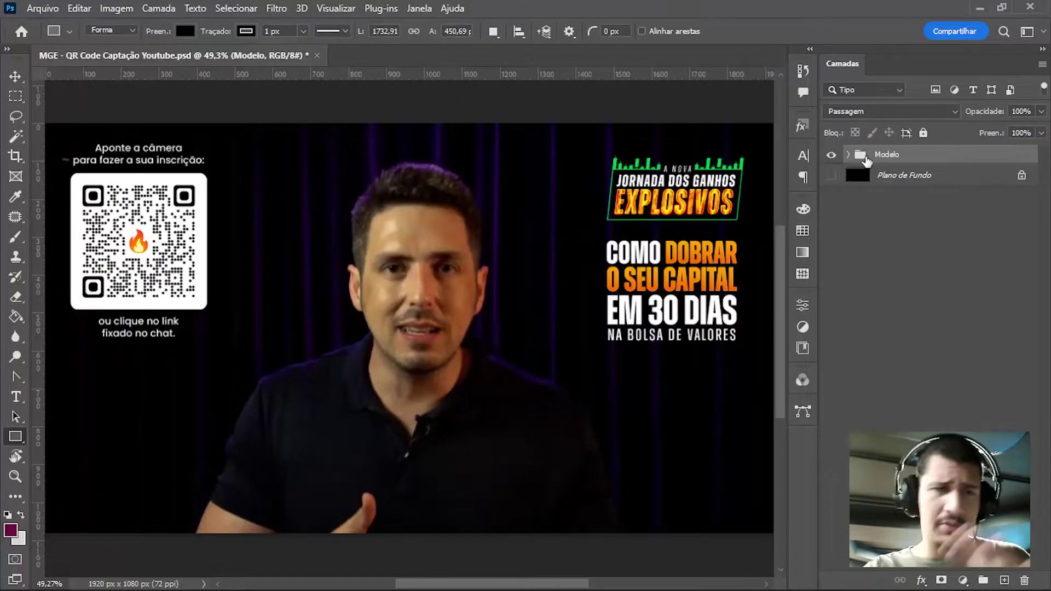
key("alt+Tab")
key("super+d")
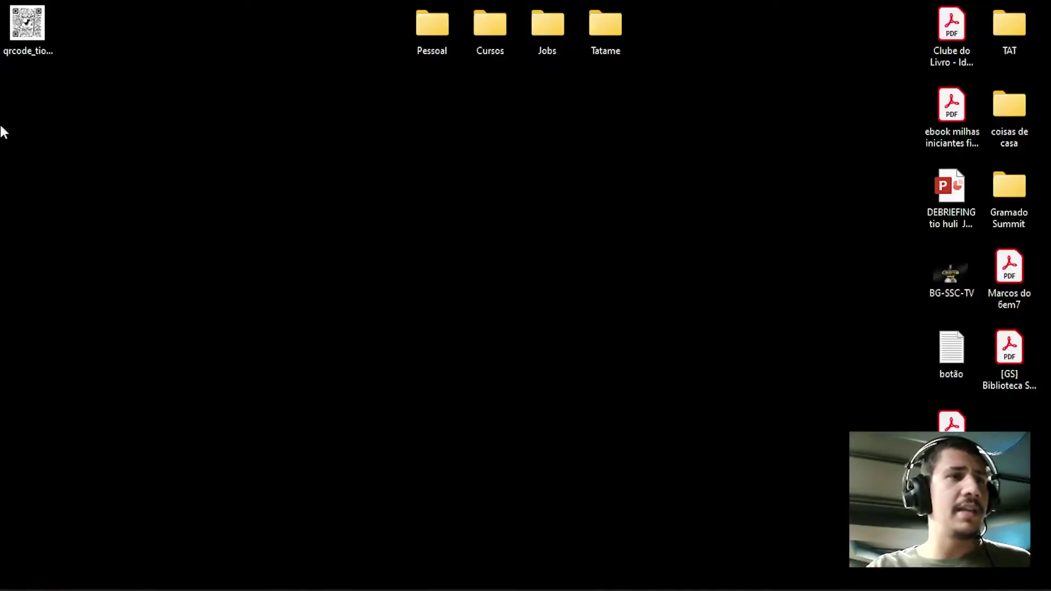
mouse_move(27, 23)
left_mouse_down()
mouse_move(154, 109)
mouse_move(259, 206)
left_mouse_up()
key("alt+Tab")
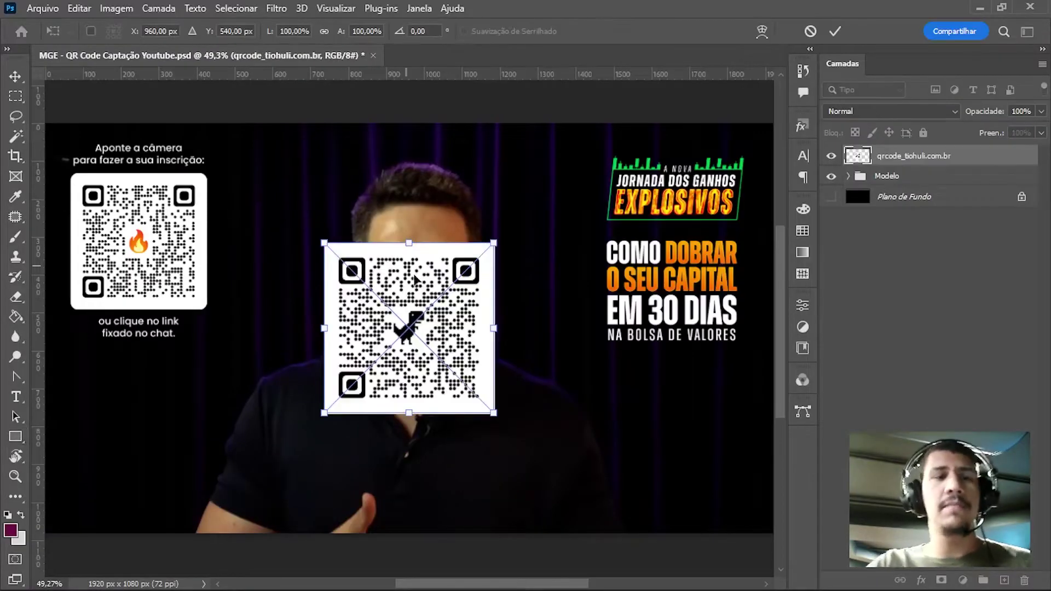
key("Return")
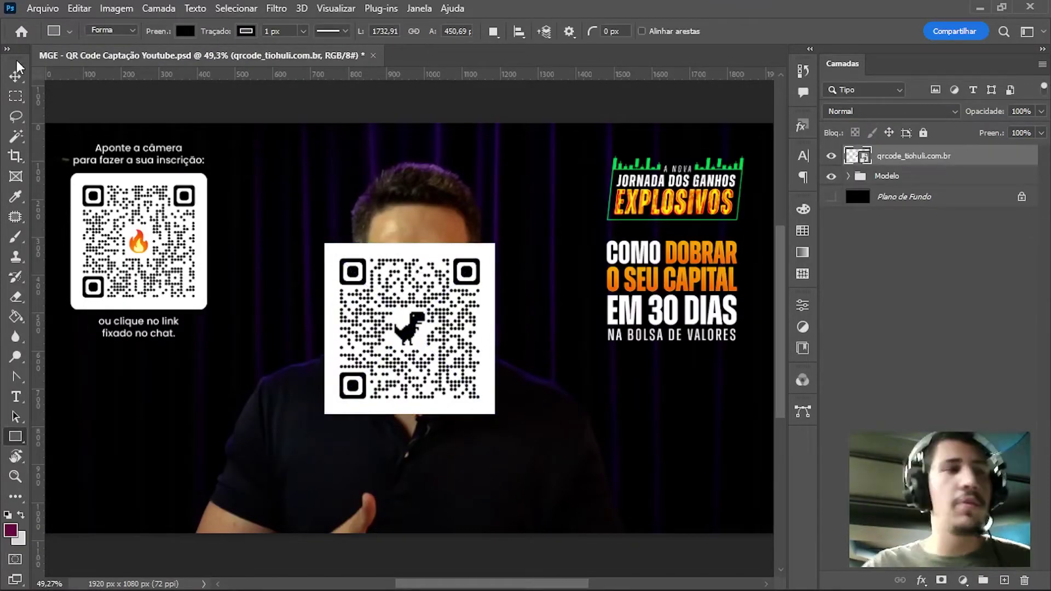
left_click(13, 79)
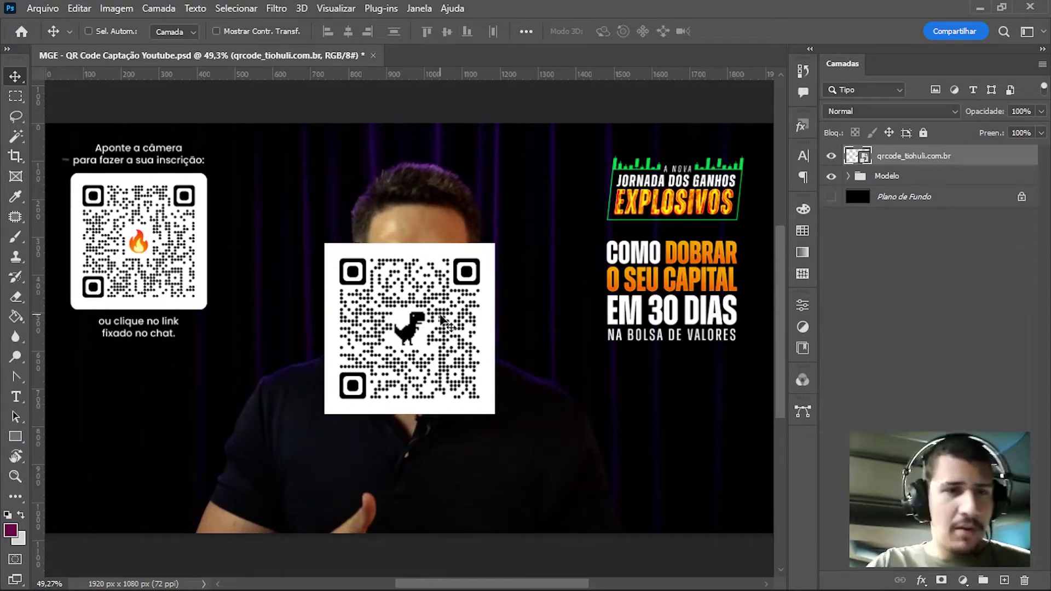
Scale the QR code to 80% and fit it over the old QR card on the left.
left_click_drag(443, 319, 324, 248)
key("ctrl+t")
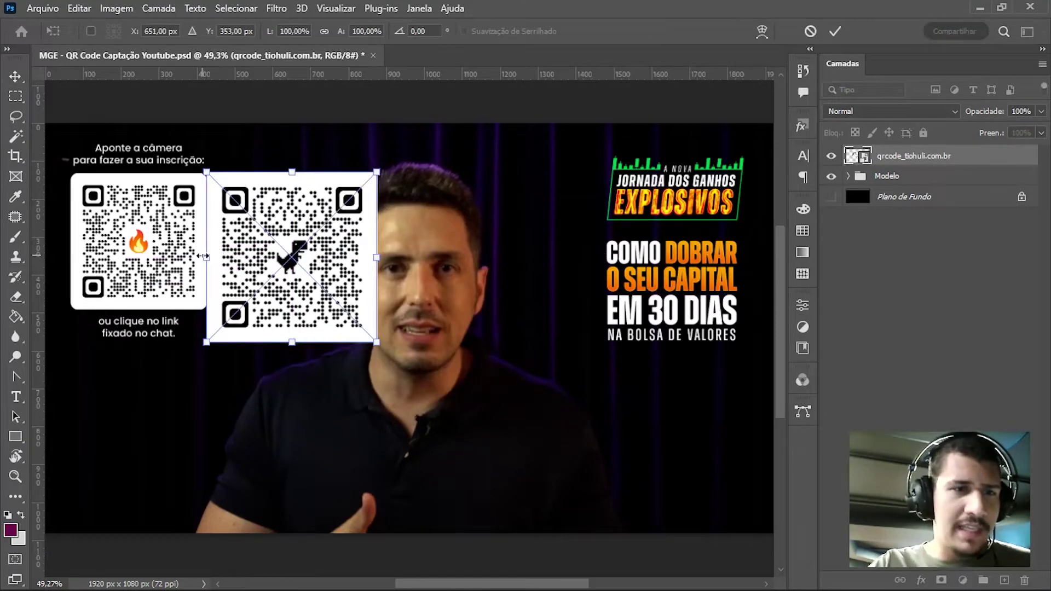
left_click_drag(202, 256, 66, 255)
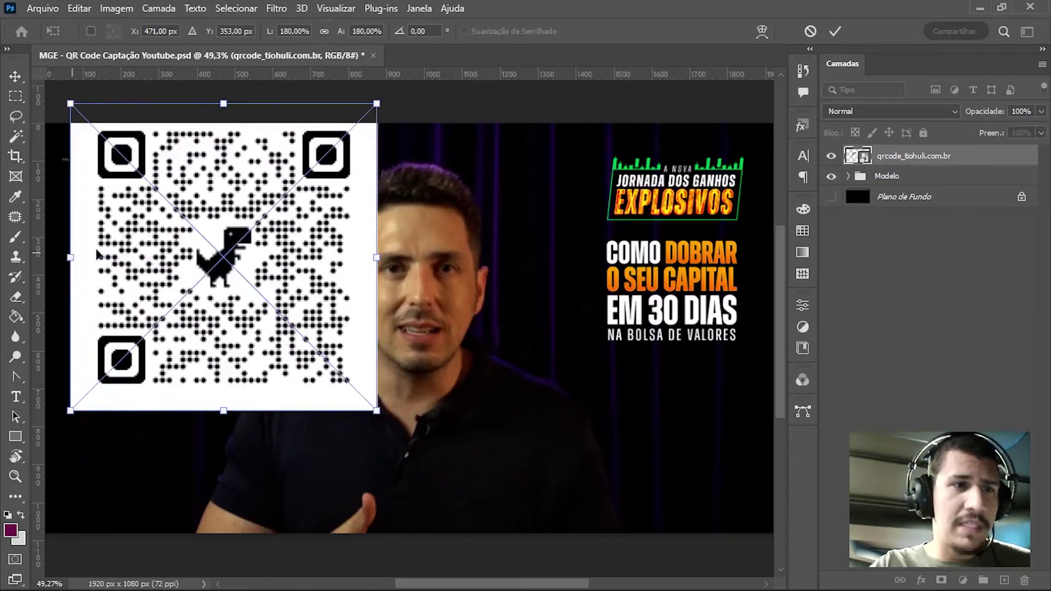
left_click_drag(377, 260, 184, 245)
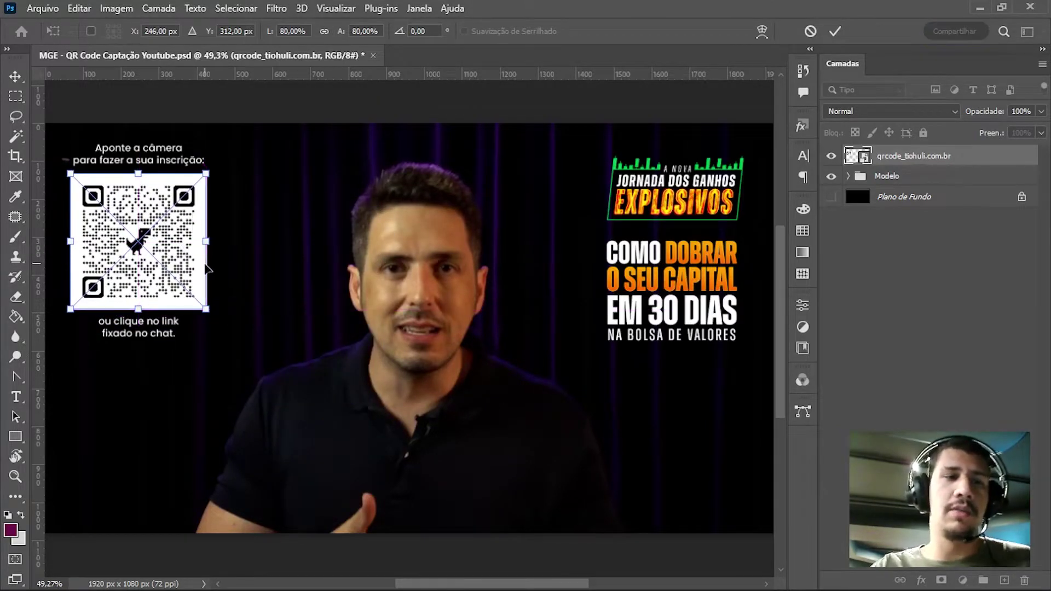
key("Return")
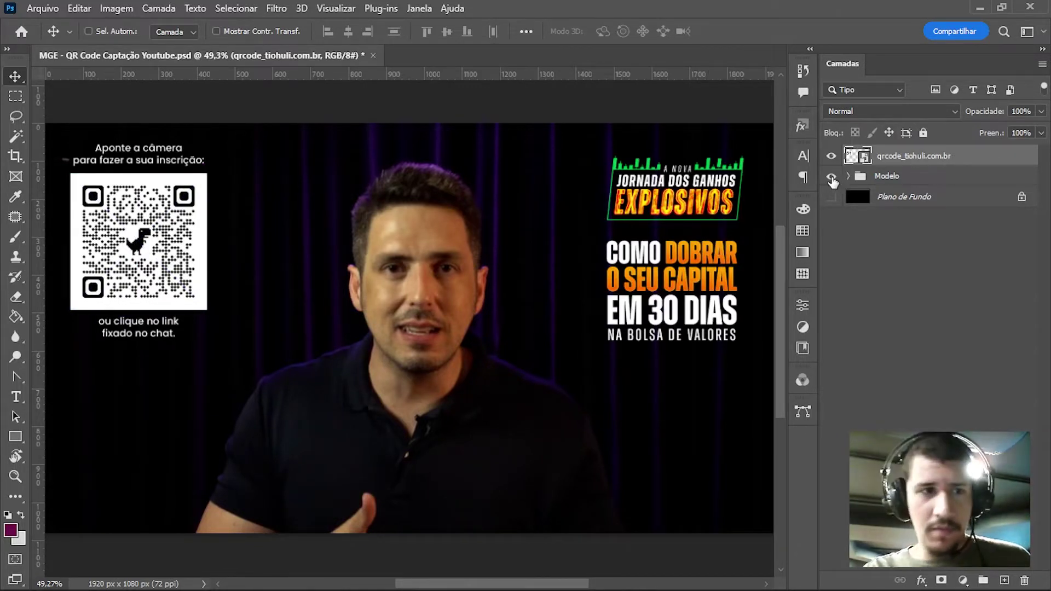
left_click_drag(165, 213, 162, 212)
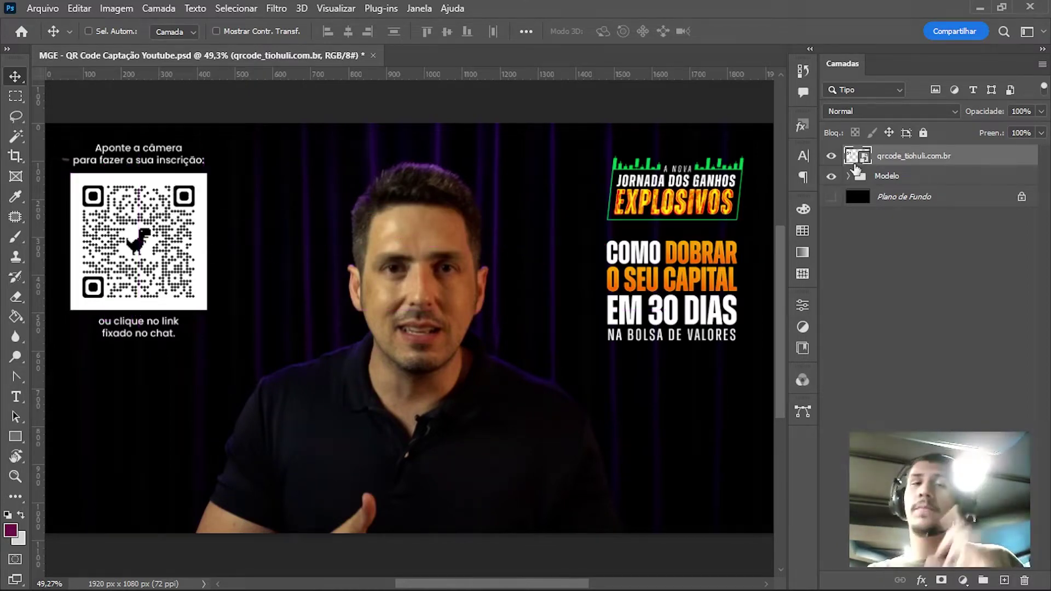
Hide the Modelo group, zoom to 100% and draw a rectangle over the QR code.
left_click(832, 181)
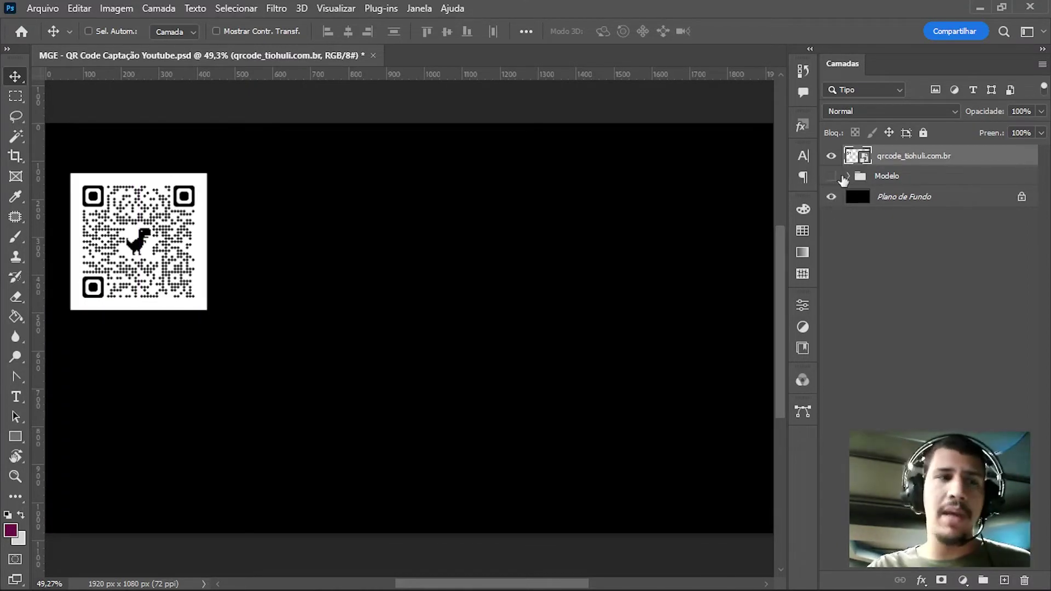
key("ctrl+1")
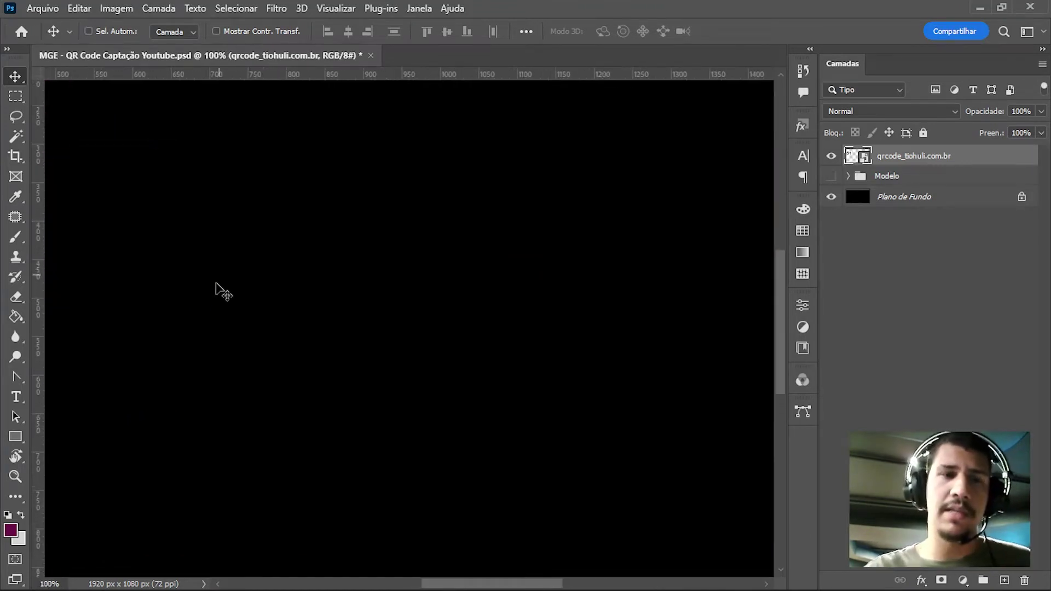
scroll(216, 284, "left", 5)
scroll(217, 306, "up", 3)
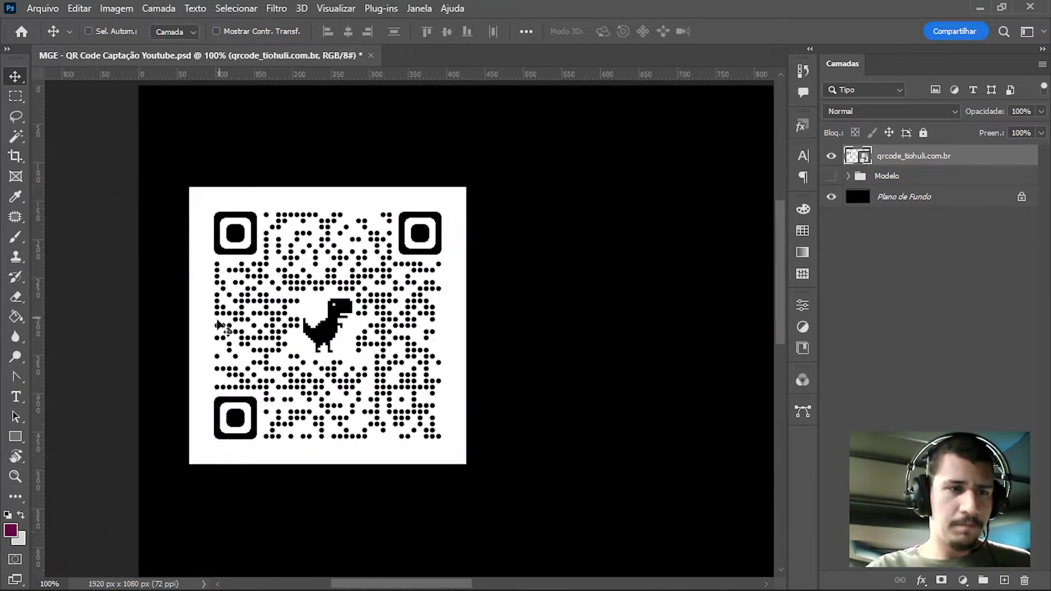
left_click(15, 436)
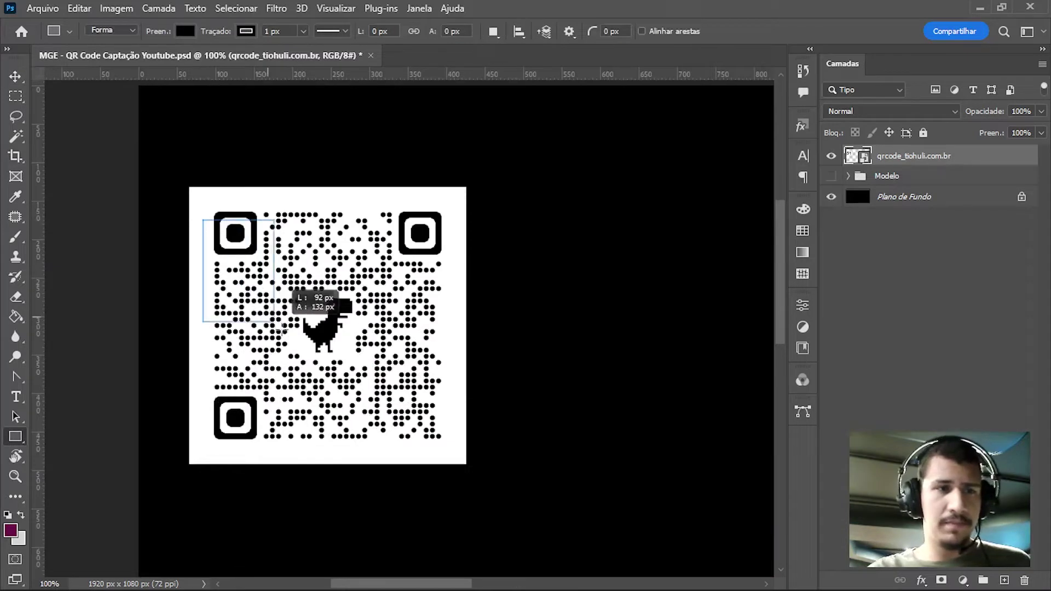
left_click_drag(203, 220, 288, 335)
Resize the rectangle to 360×360 px and move Retângulo 7 beneath the qrcode layer.
key("ctrl+t")
left_click_drag(288, 278, 465, 280)
left_click_drag(203, 278, 190, 278)
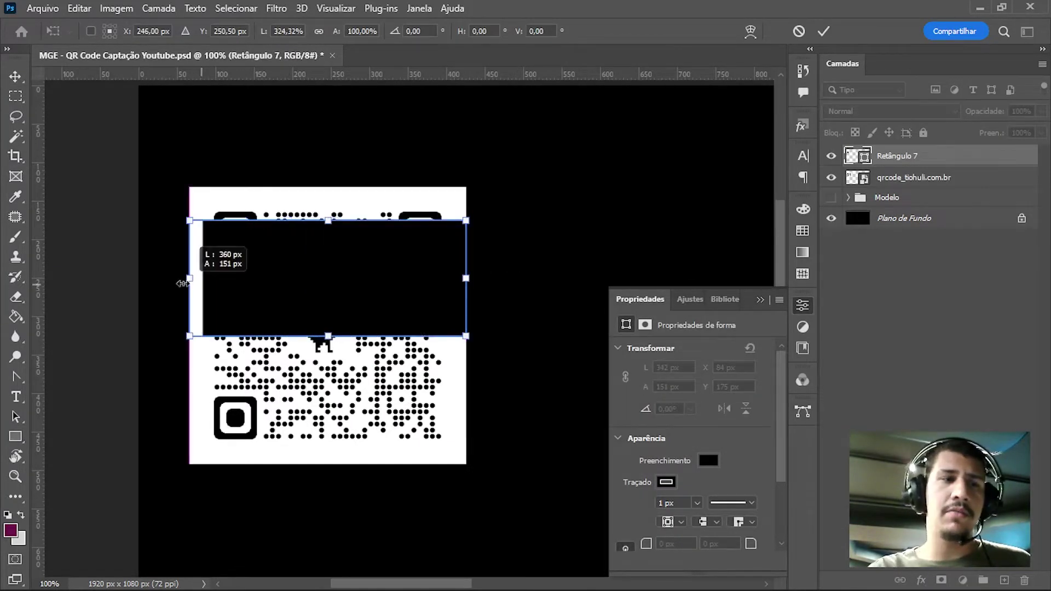
left_click_drag(330, 221, 329, 187)
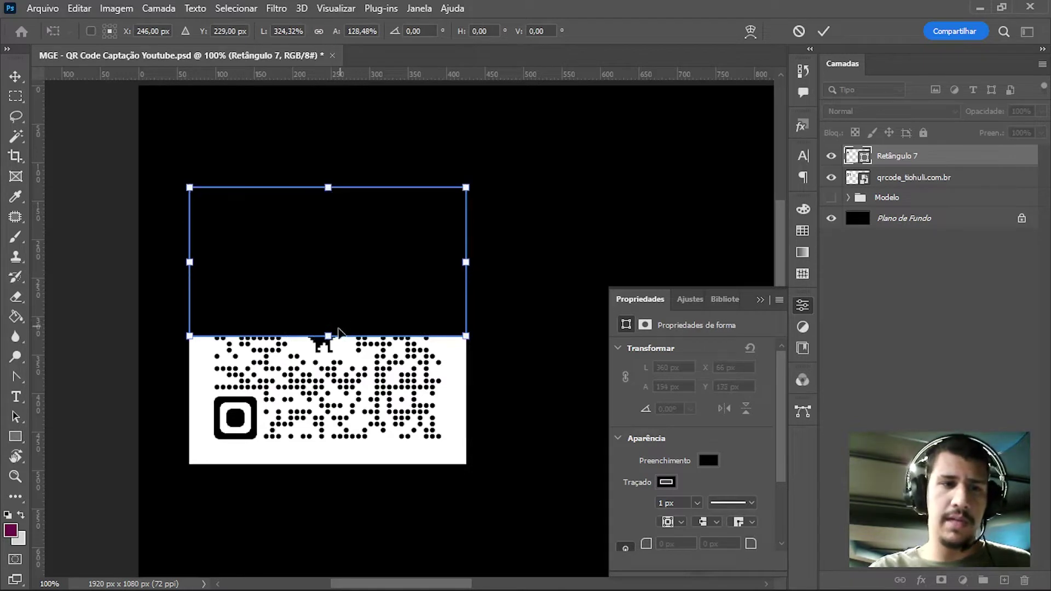
left_click_drag(327, 336, 323, 468)
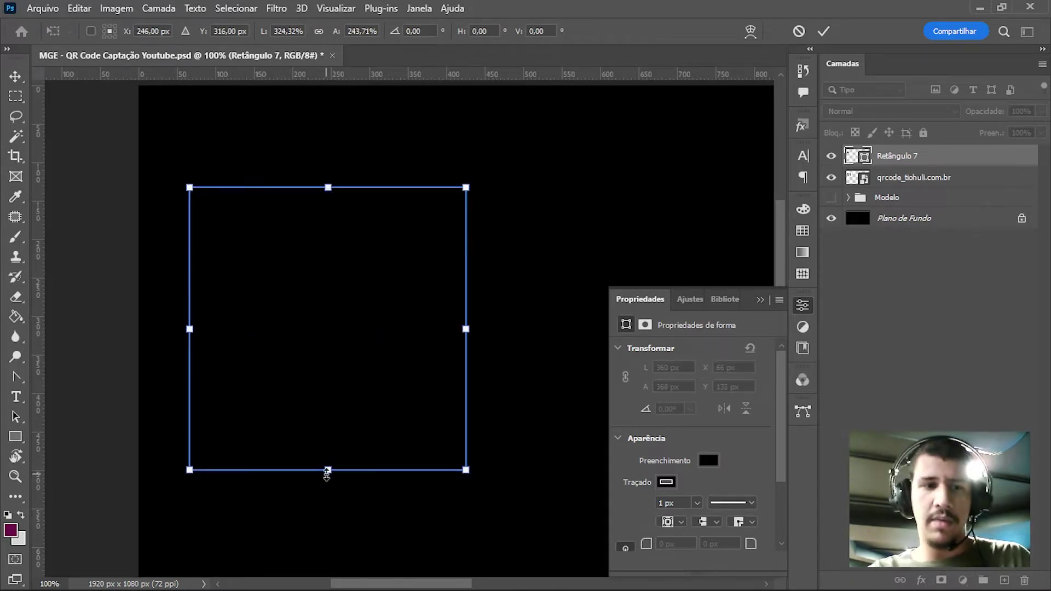
key("Return")
left_click_drag(897, 155, 914, 189)
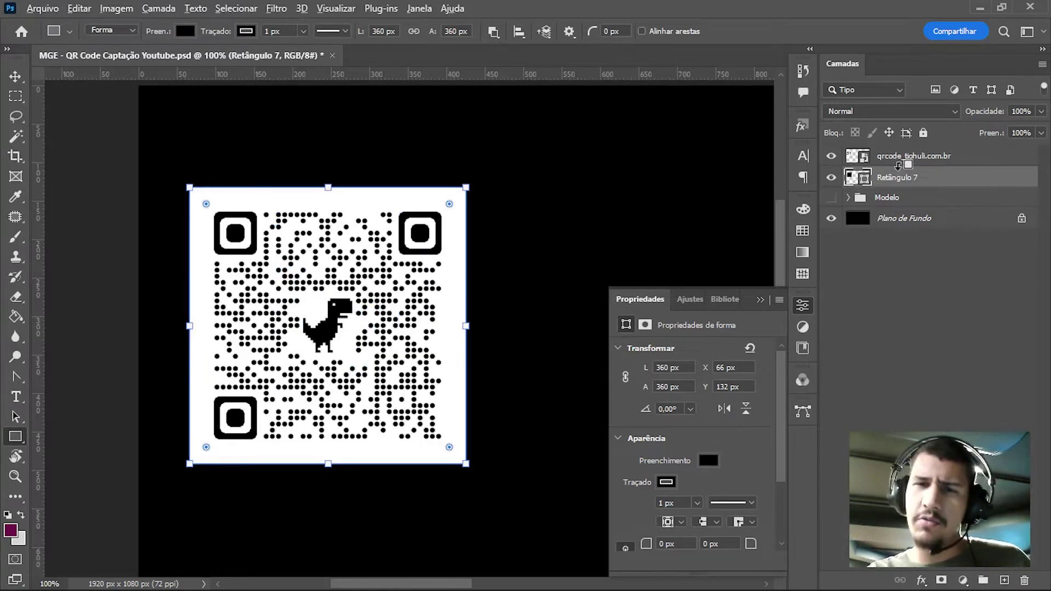
Clip the QR code to Retângulo 7 and remove the rectangle's stroke.
left_click_drag(892, 166, 890, 162)
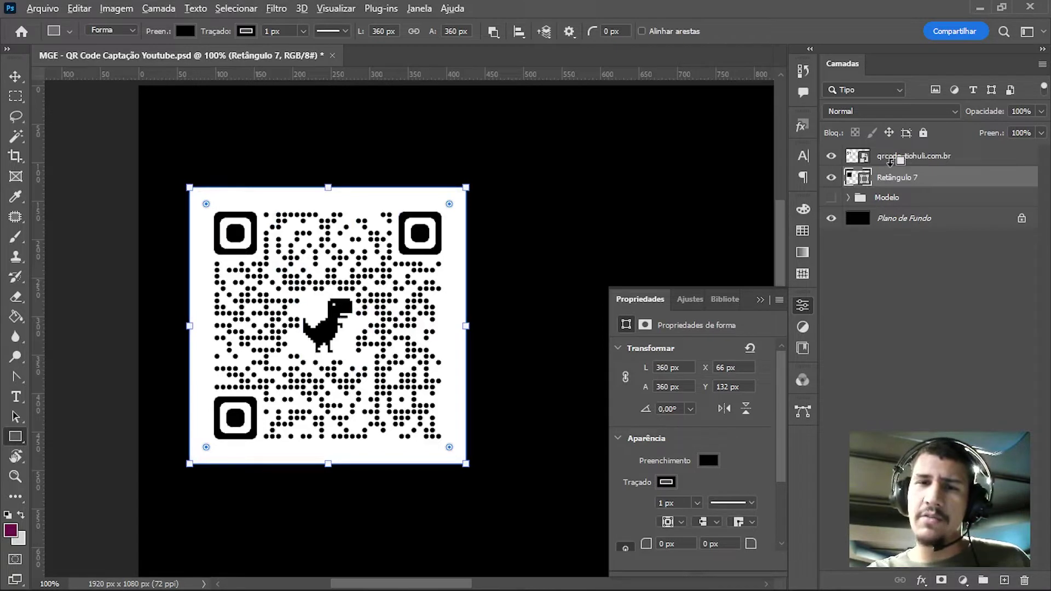
left_click(891, 166, "alt")
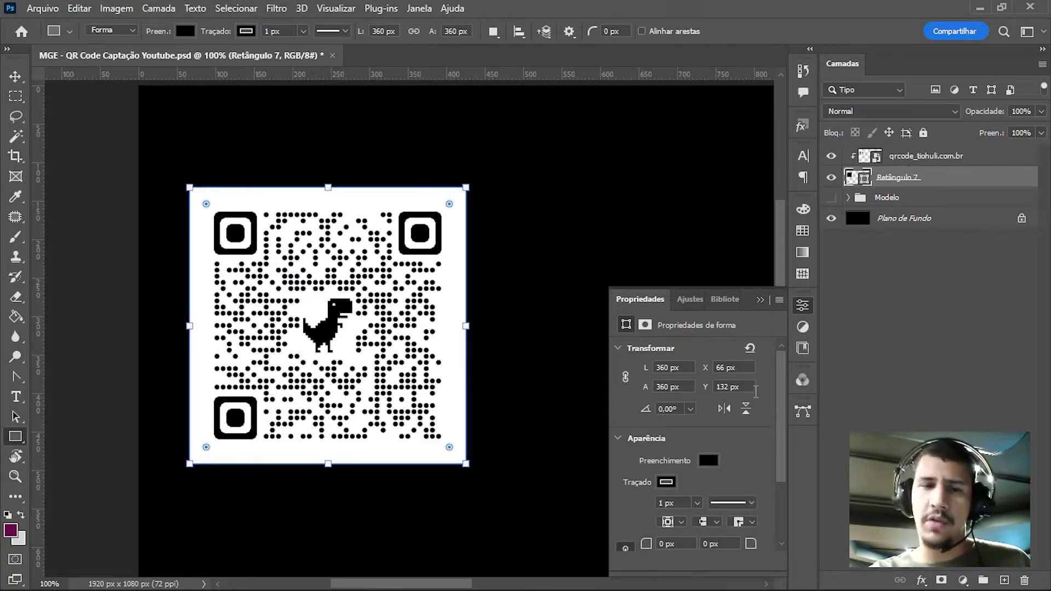
left_click(666, 483)
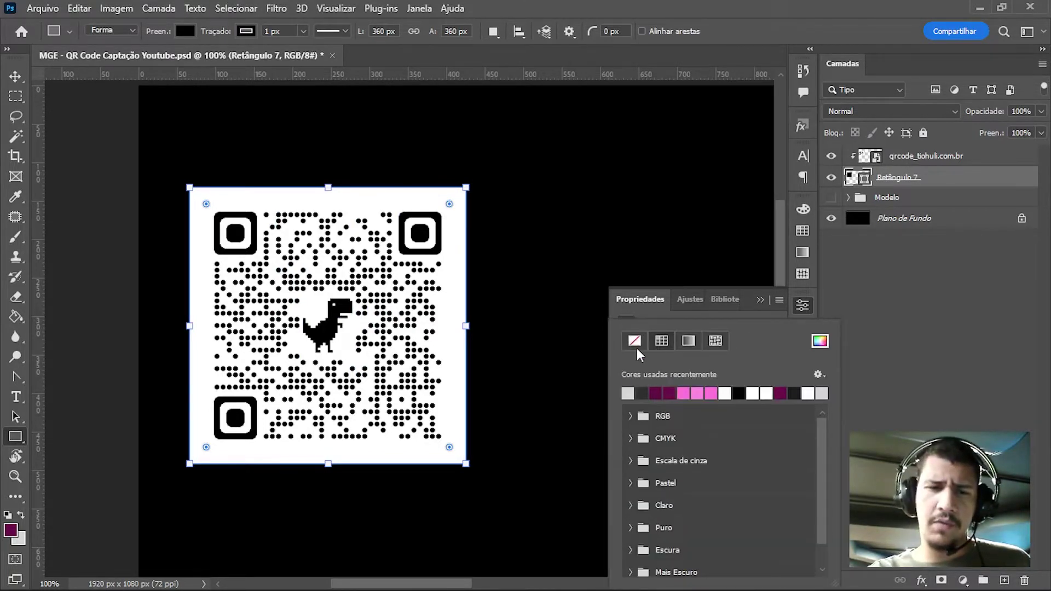
left_click(753, 313)
Give Retângulo 7 20 px rounded corners and collapse the Properties panel.
scroll(693, 502, "down", 2)
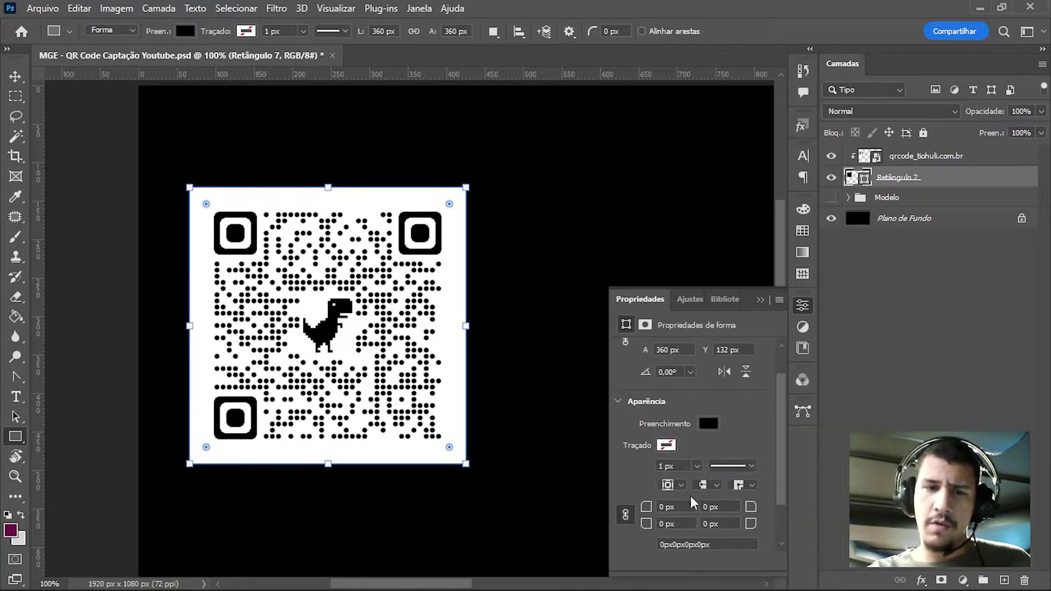
type("20")
key("Return")
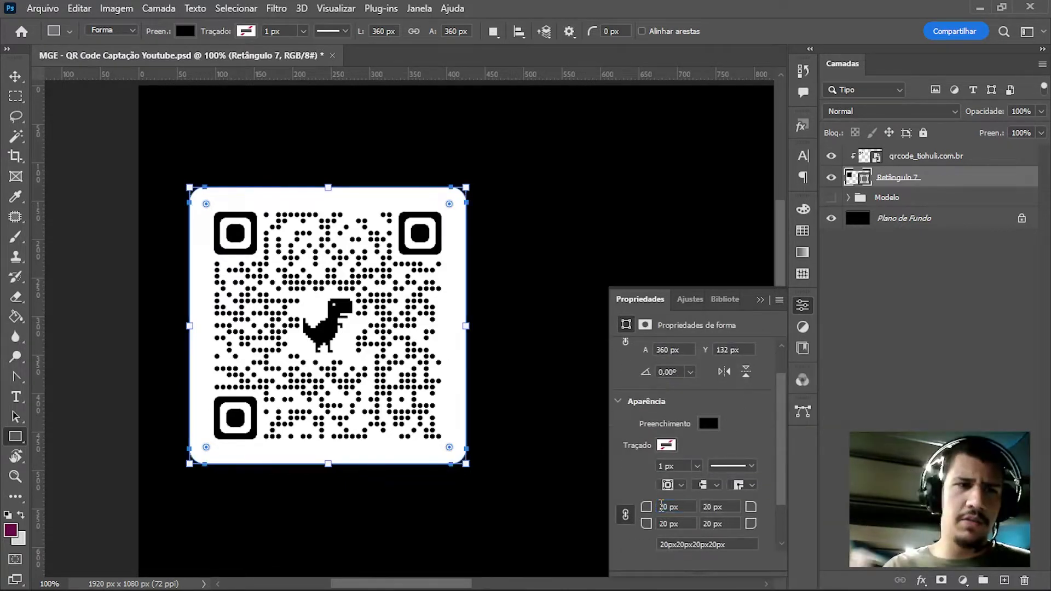
key("v")
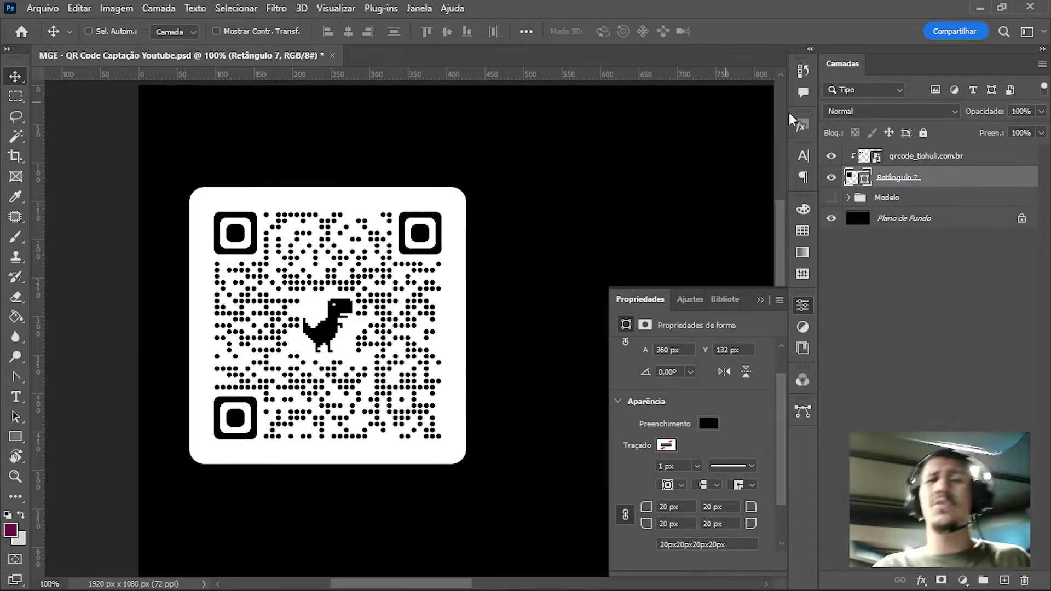
left_click(913, 157)
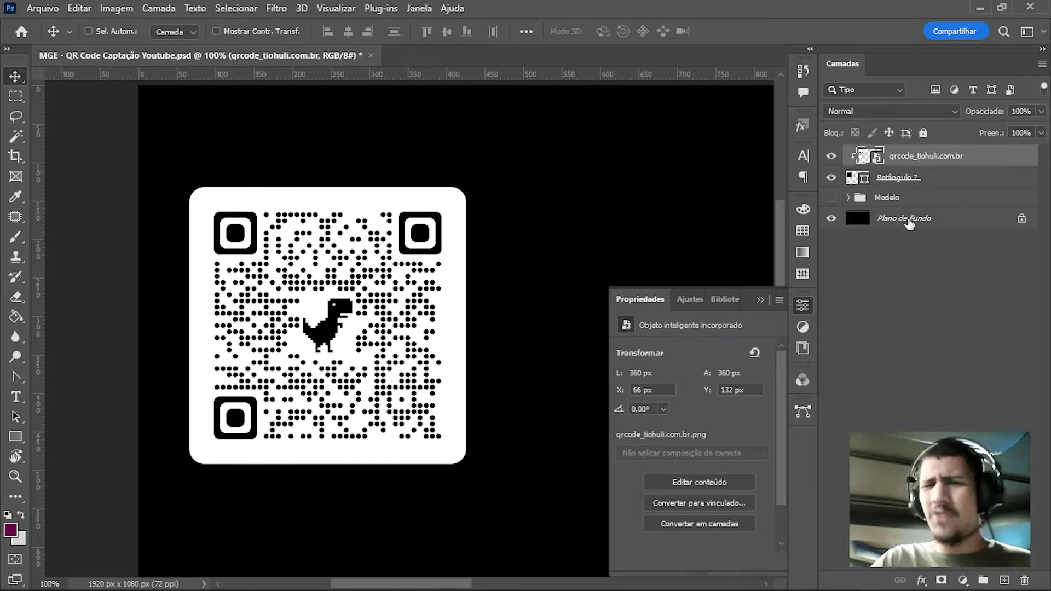
left_click(760, 300)
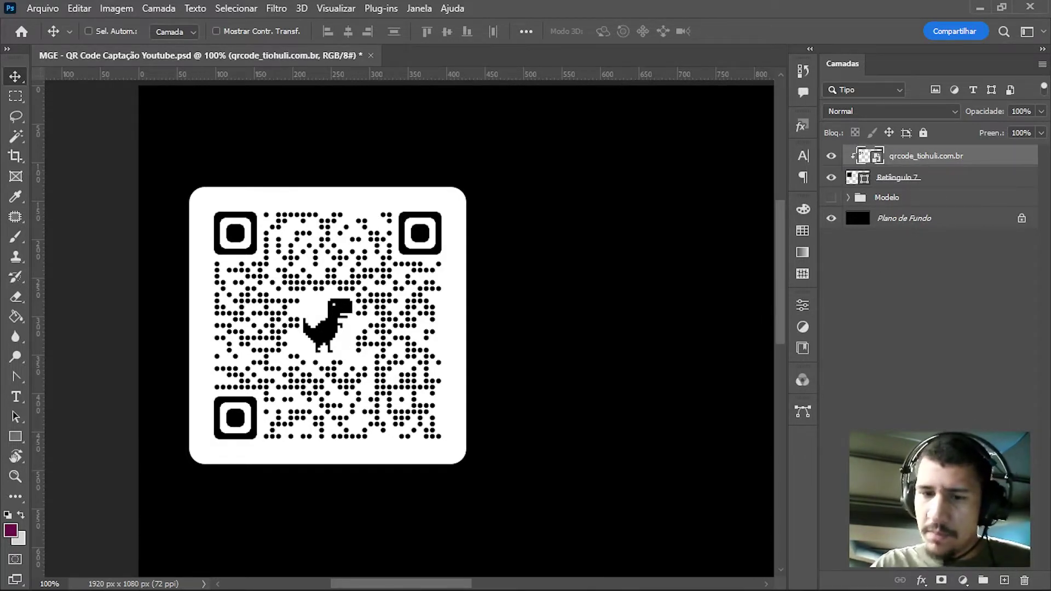
Add a layer mask to the qrcode layer and set up a brush at 100% hardness.
left_click(941, 581)
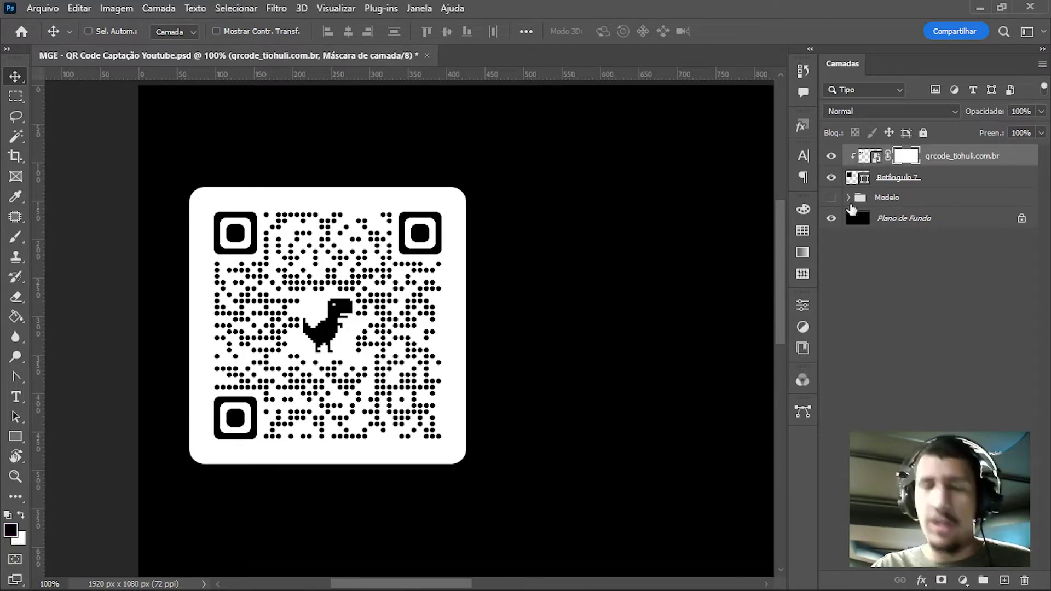
left_click(15, 237)
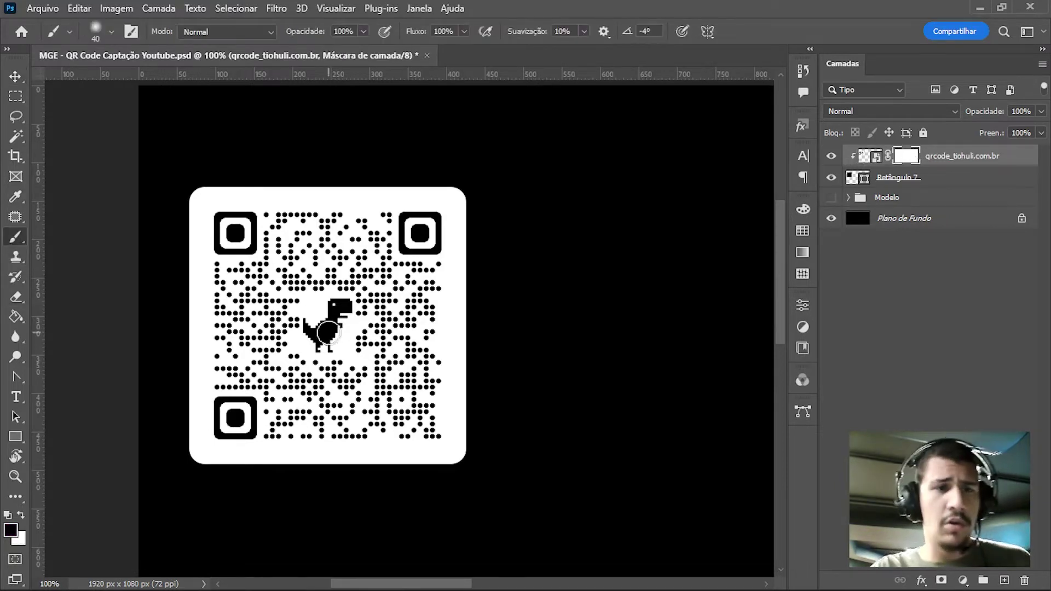
right_click(328, 332)
left_click_drag(473, 386, 617, 385)
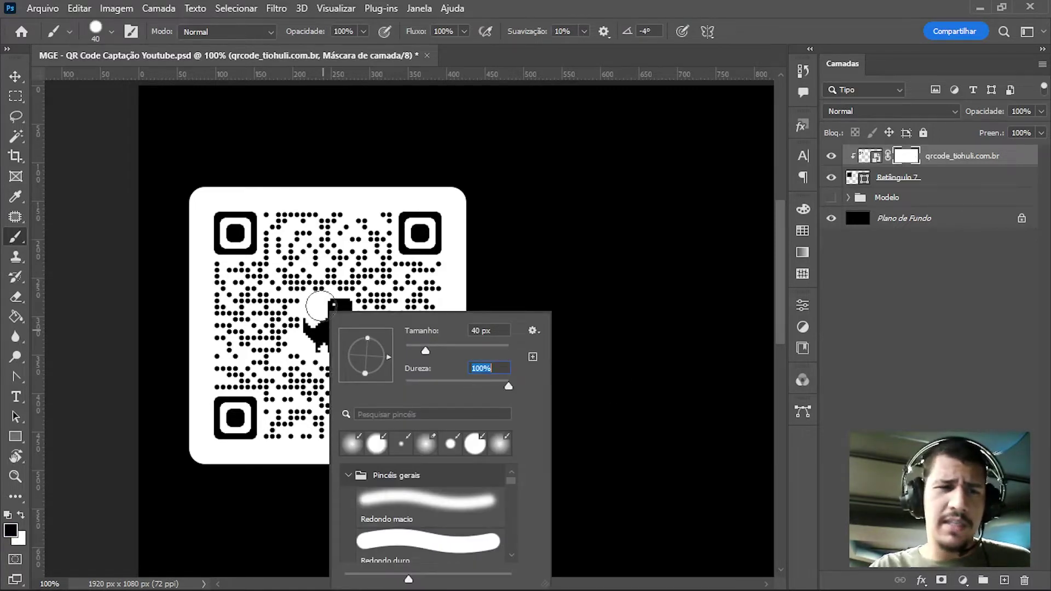
Paint black on the mask over the dinosaur at the QR code's centre.
left_click(330, 304)
mouse_move(334, 311)
left_mouse_down()
mouse_move(345, 309)
mouse_move(311, 345)
mouse_move(317, 361)
left_mouse_up()
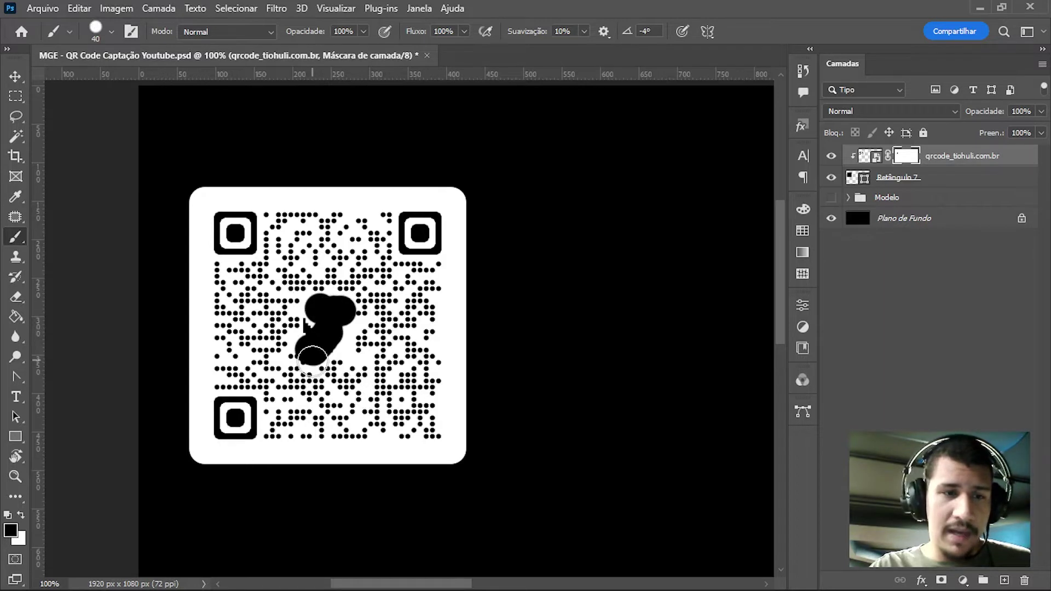
key("ctrl+z")
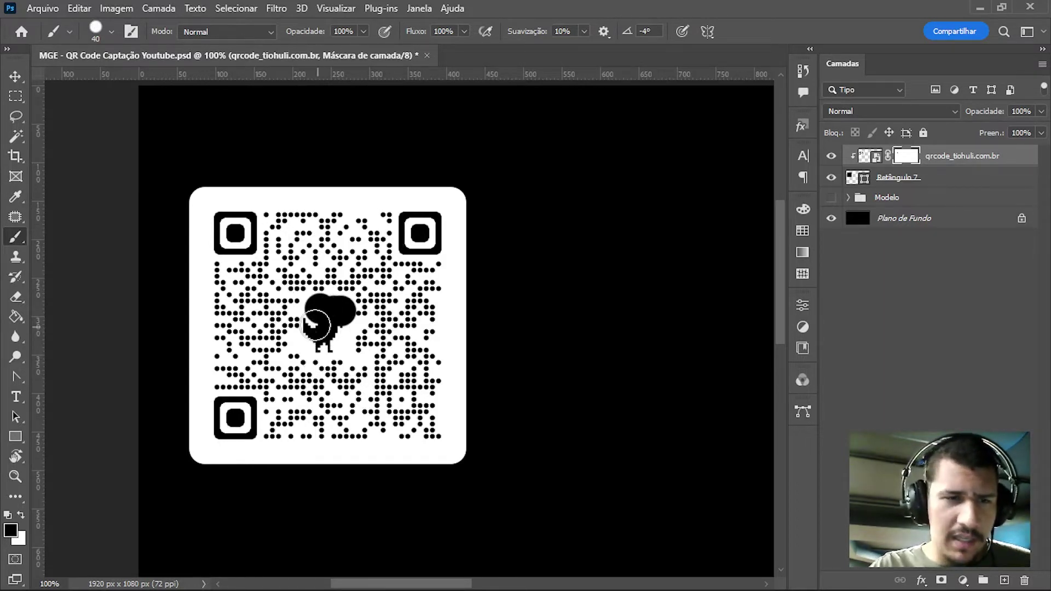
mouse_move(317, 324)
left_mouse_down()
mouse_move(332, 341)
mouse_move(336, 320)
left_mouse_up()
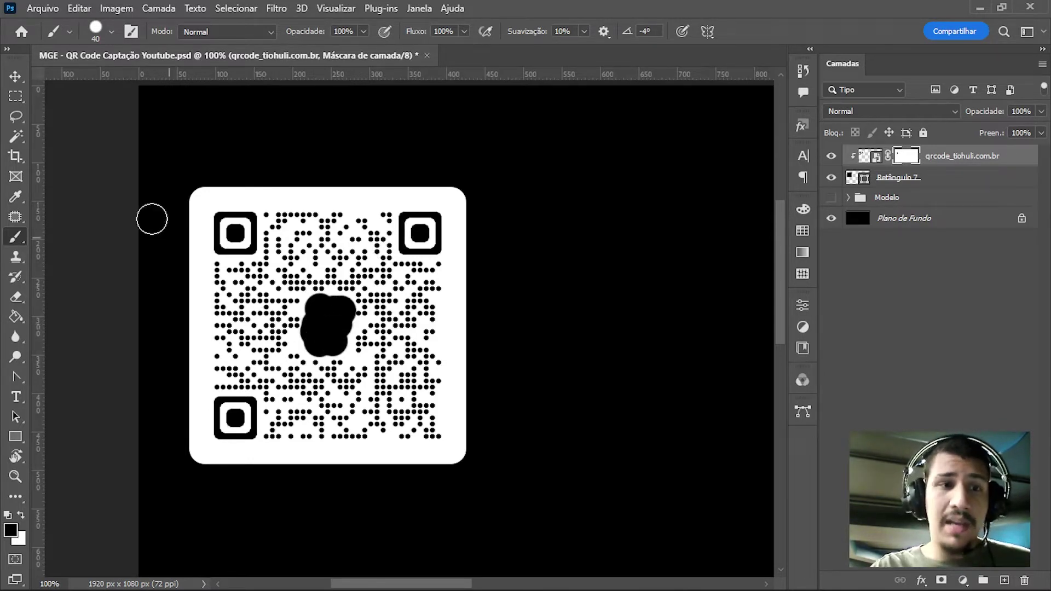
left_click(15, 78)
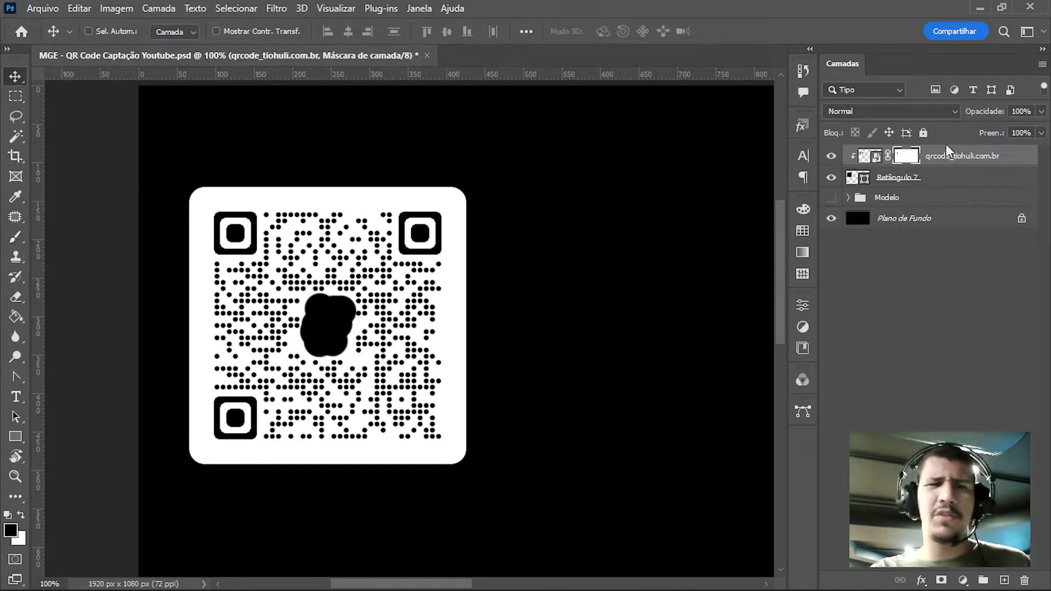
Set the Retângulo 7 card's fill to white.
left_click(949, 186)
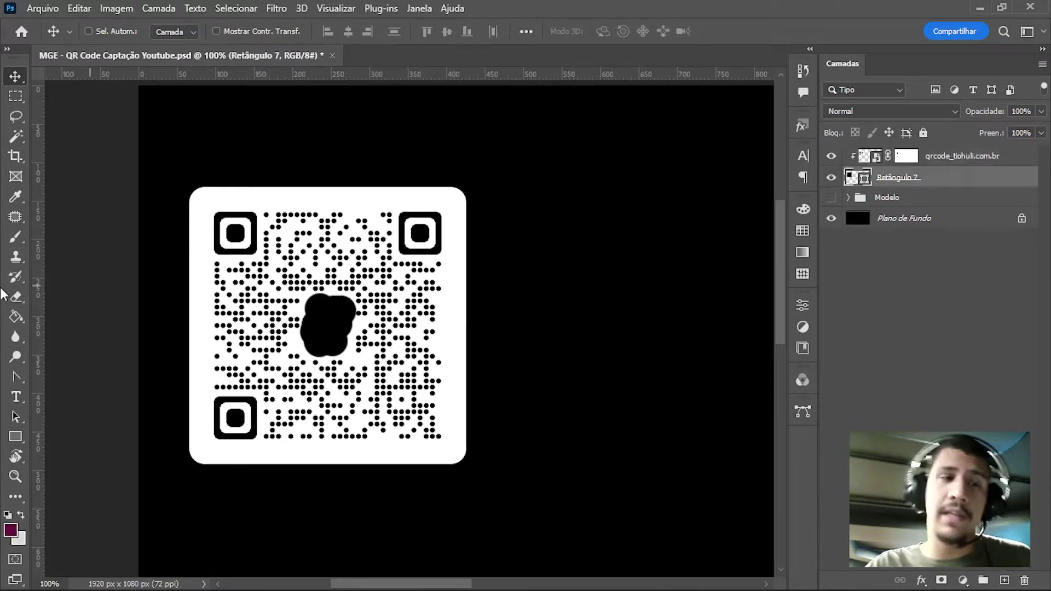
left_click(16, 436)
left_click(185, 31)
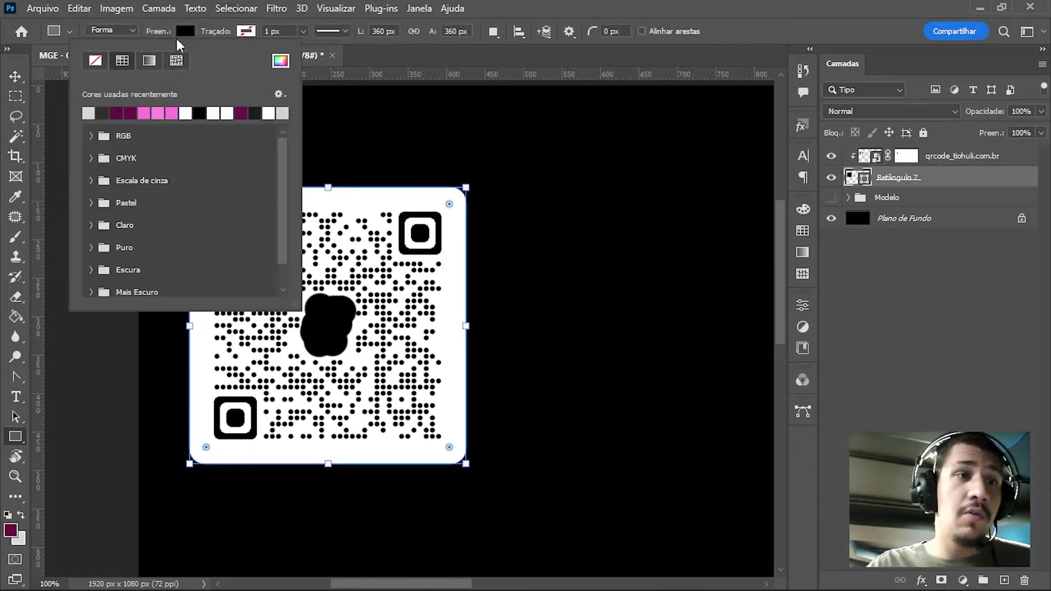
left_click(185, 113)
left_click(909, 329)
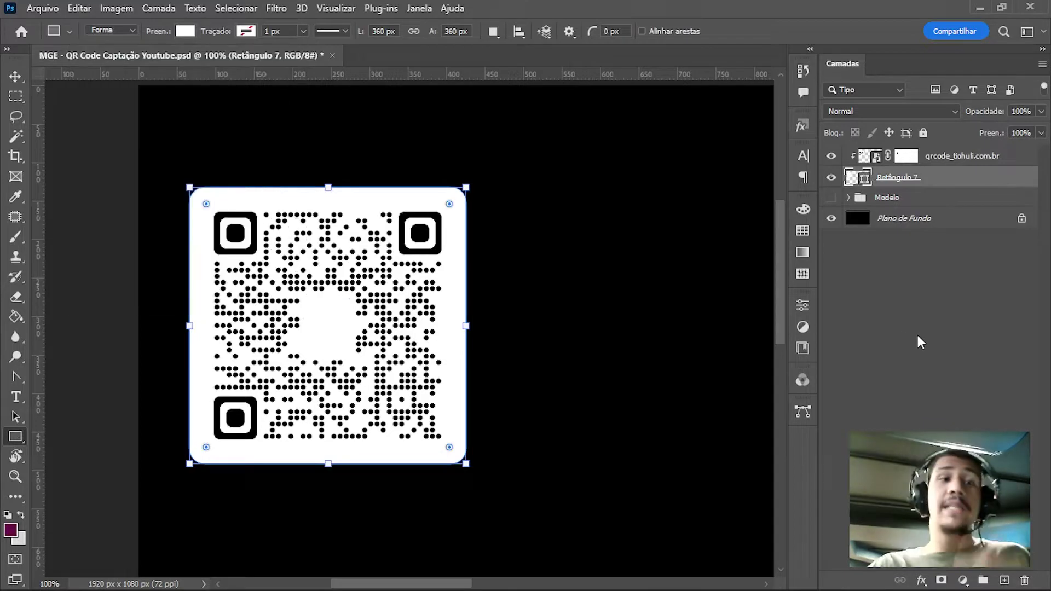
Try a pink card fill and Multiplicação blending on the QR layer, then undo back to white/Normal.
left_click(184, 30)
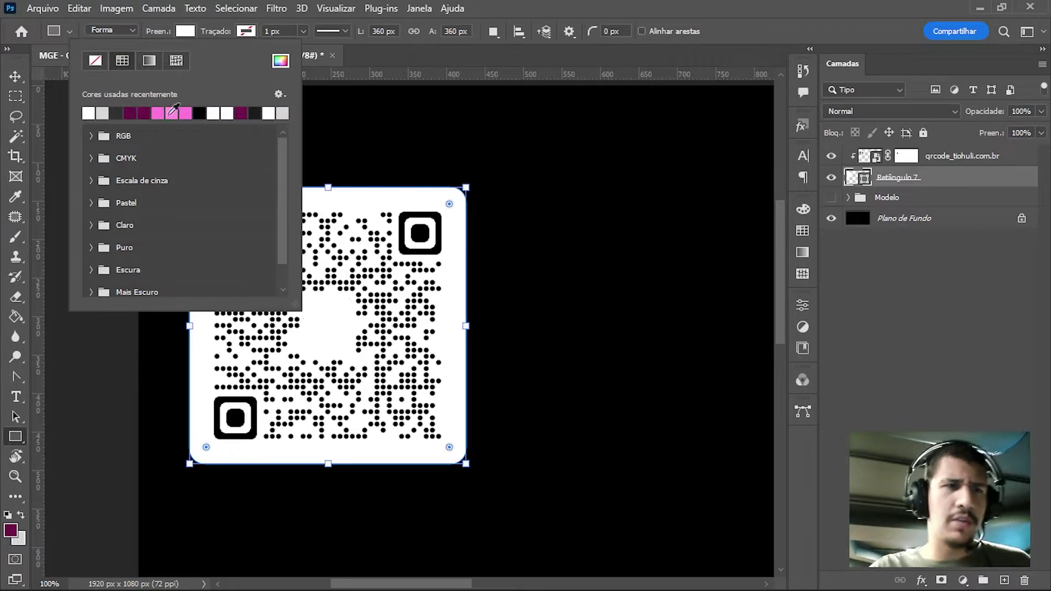
left_click(173, 113)
left_click(950, 345)
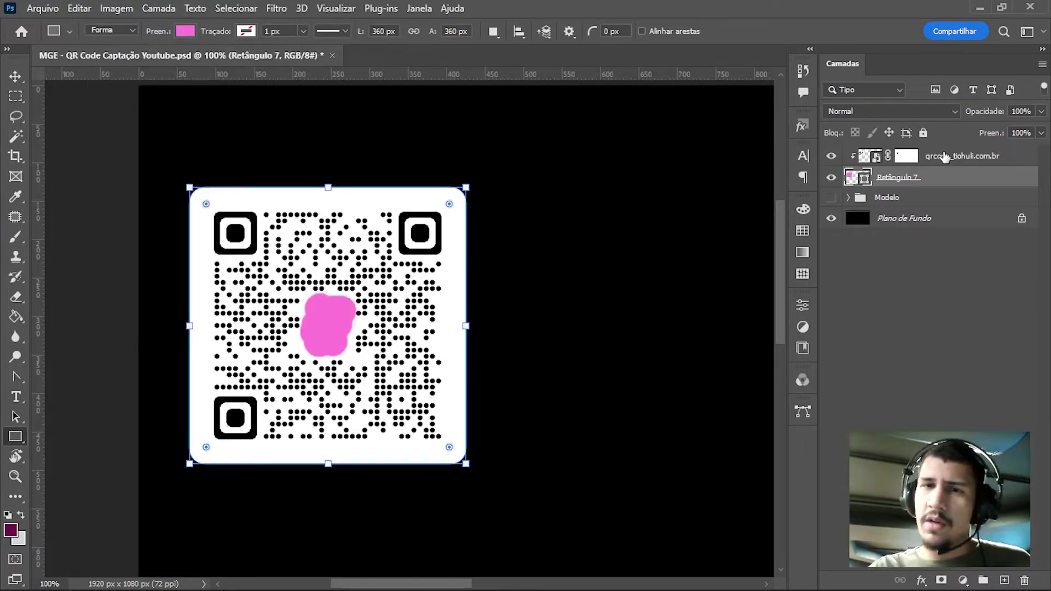
left_click(945, 157)
left_click(852, 109)
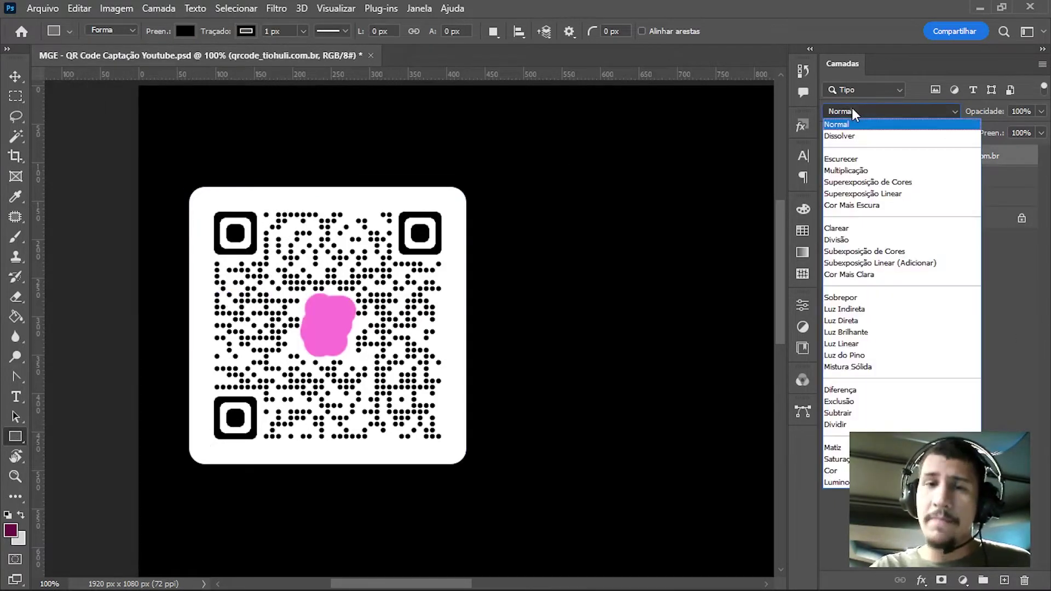
left_click(854, 174)
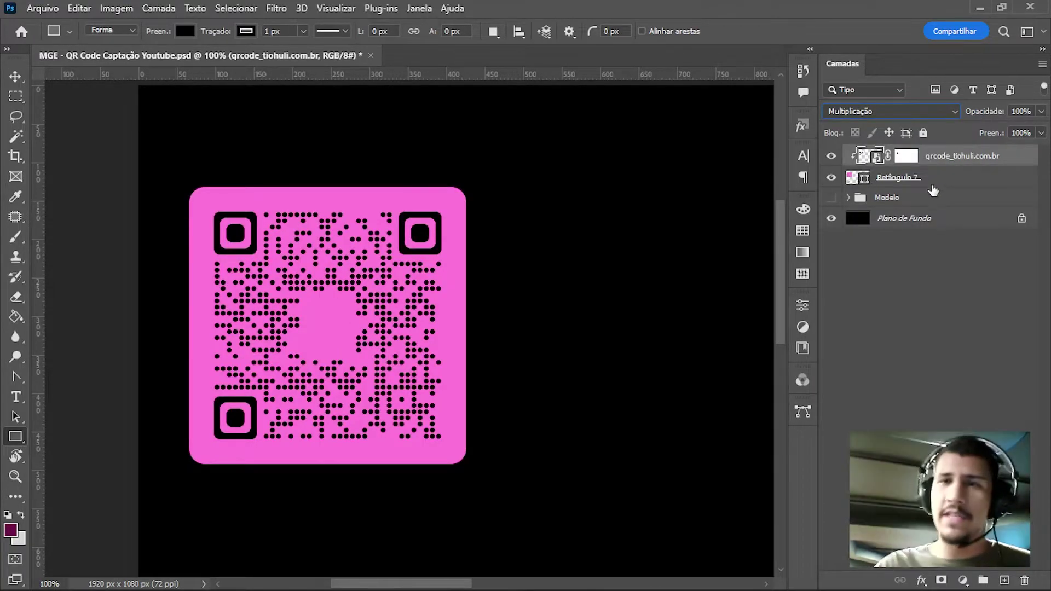
key("ctrl+z")
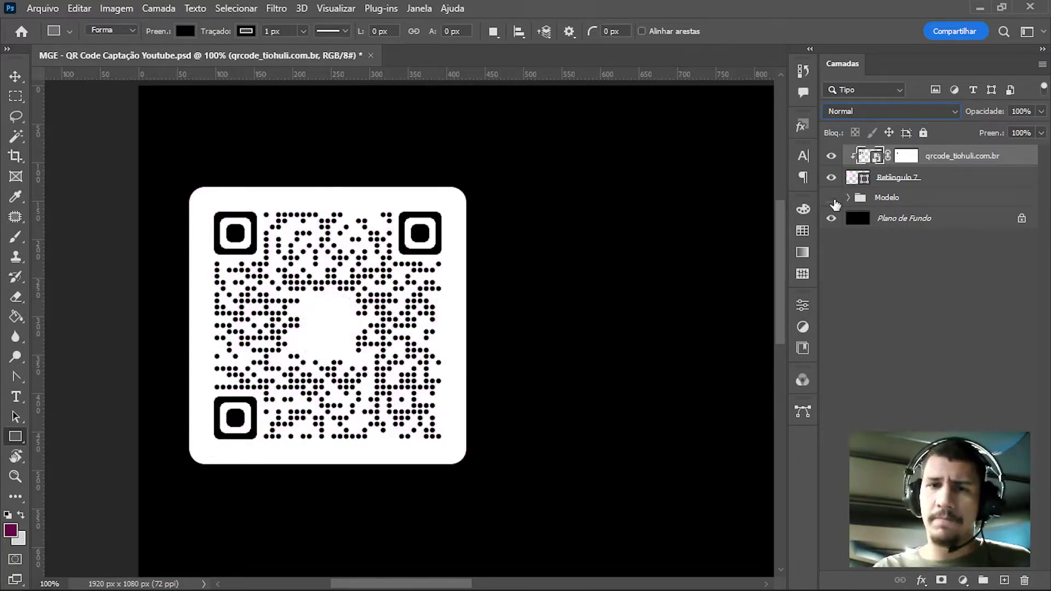
Group the QR and card layers as Novo and compare it against the Modelo design.
left_click(972, 178, "shift")
key("ctrl+g")
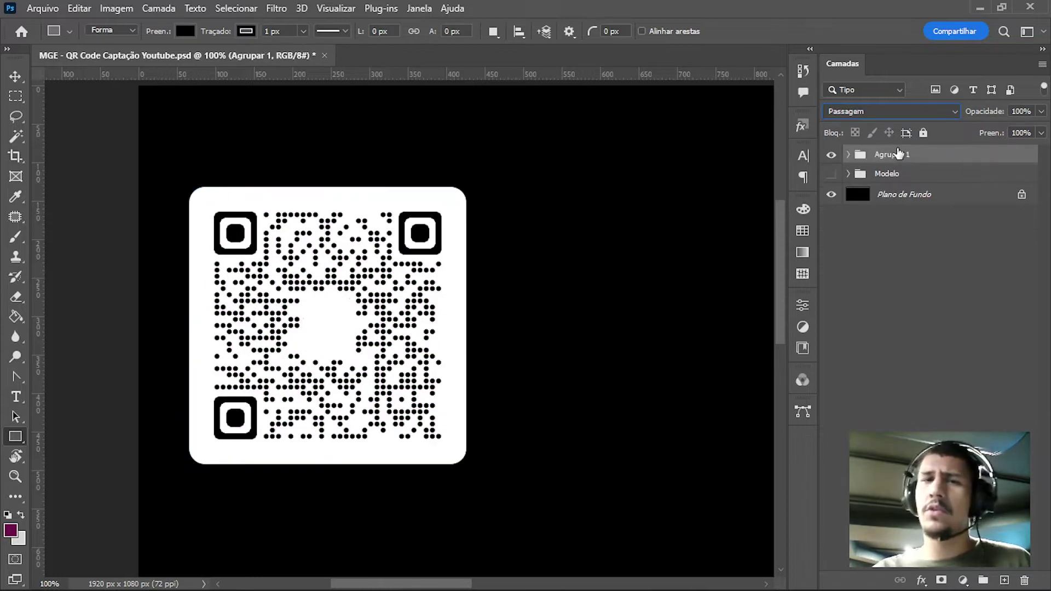
type("Novo")
key("Return")
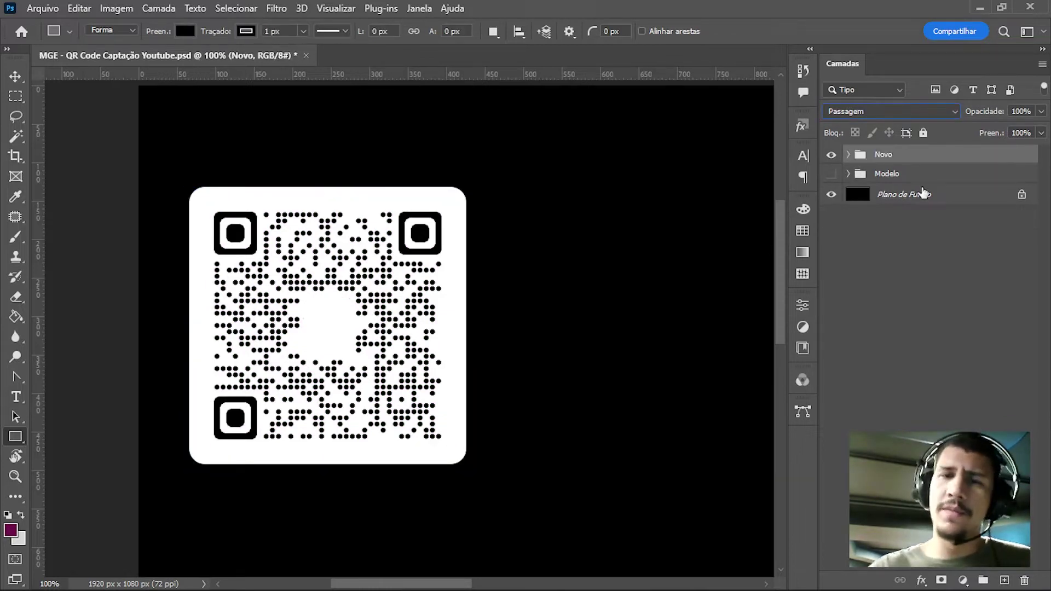
left_click(832, 174)
left_click(830, 155)
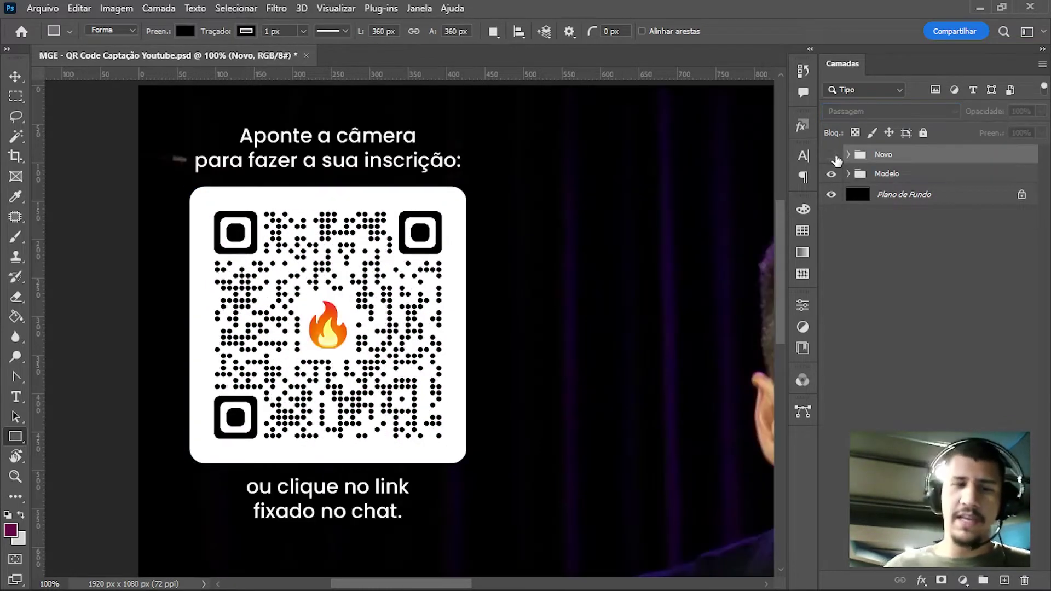
key("ctrl+0")
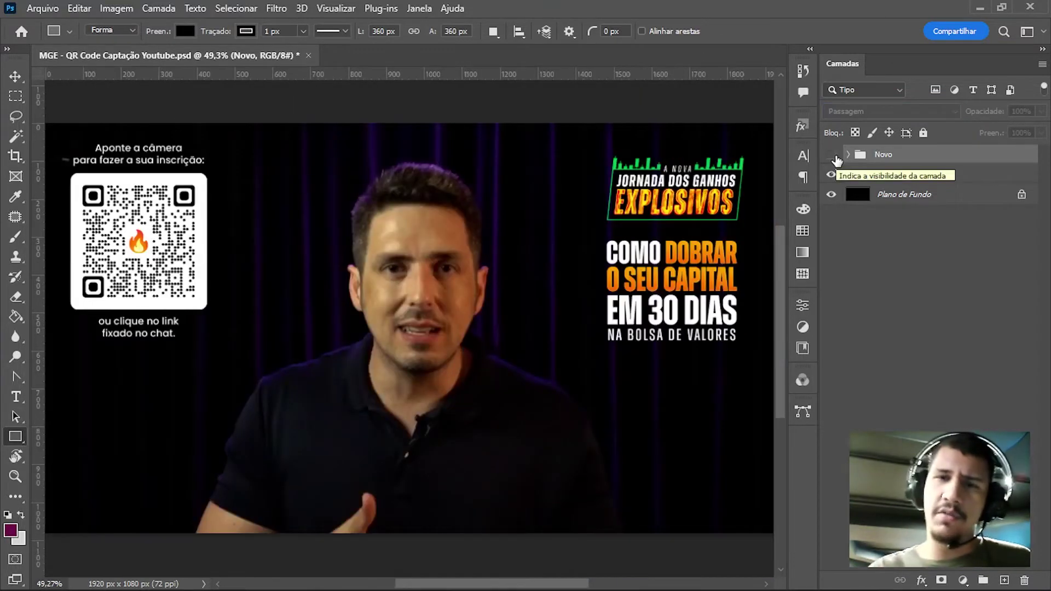
left_click(831, 155)
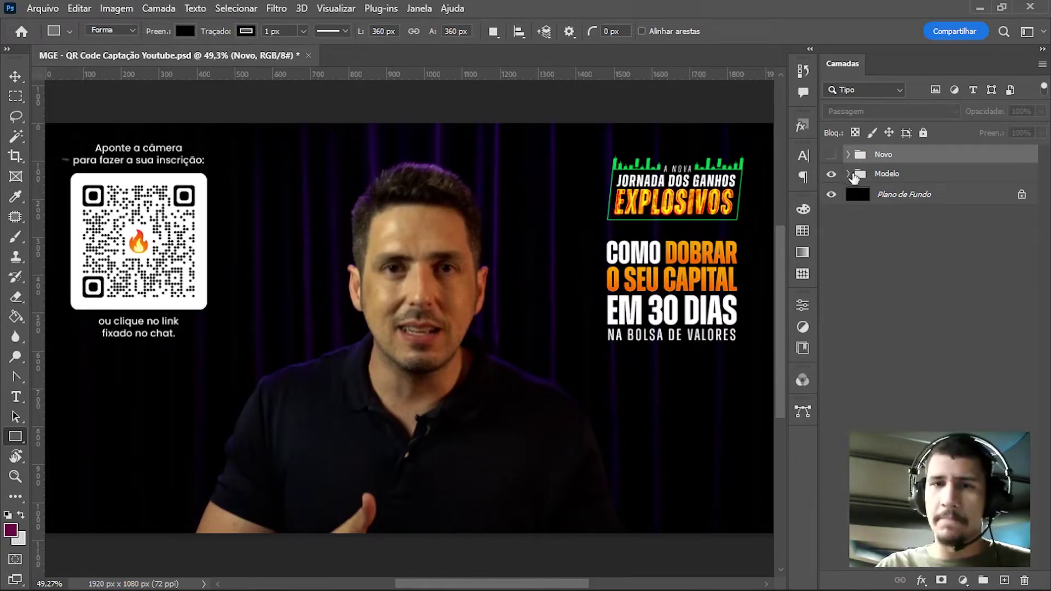
Copy the Headline group from Modelo into Novo, then hide Modelo.
left_click(848, 174)
left_click(831, 193)
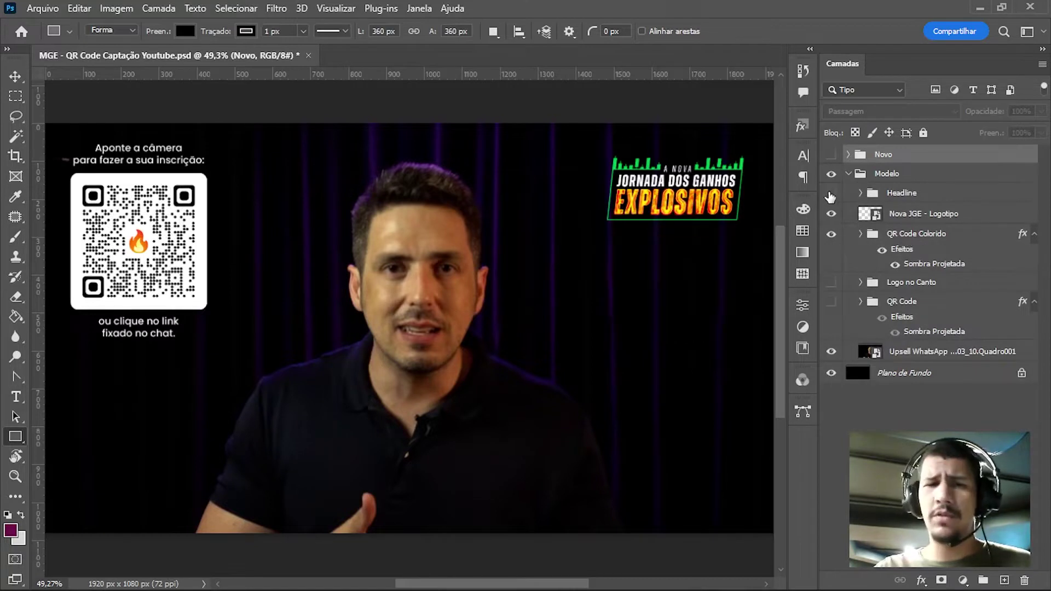
mouse_move(892, 195)
left_mouse_down()
mouse_move(902, 147)
mouse_move(881, 154)
left_mouse_up()
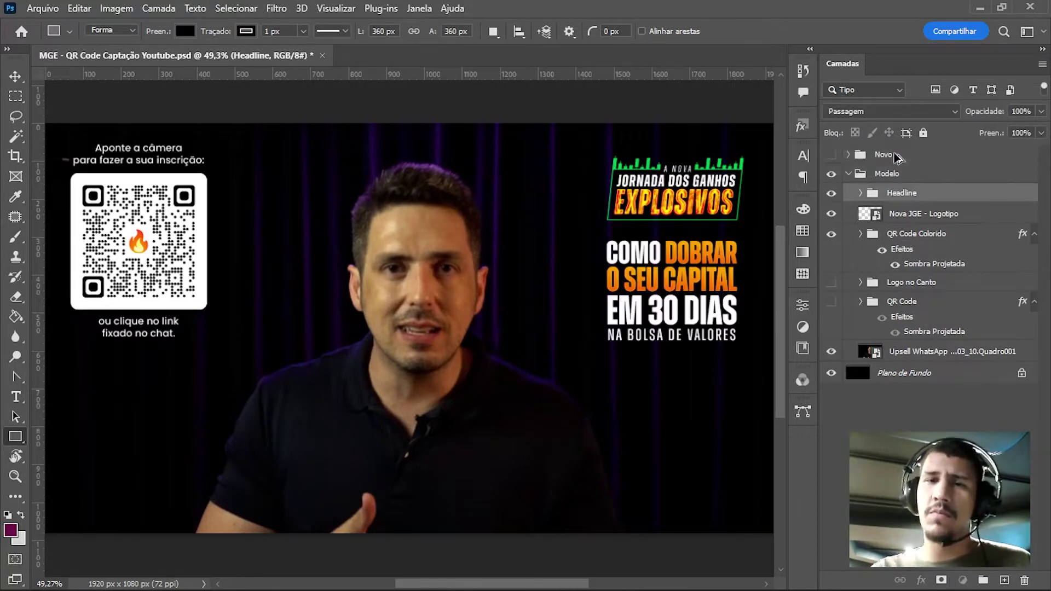
left_click(831, 155)
left_click(831, 174)
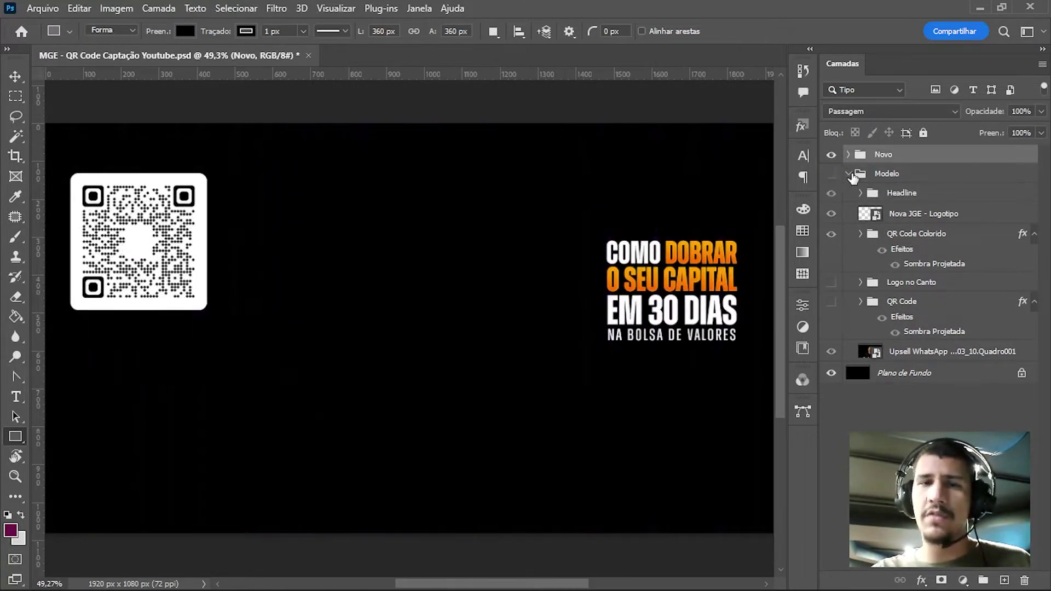
Replace the headline line 'na bolsa de valores' with 'COM CRIPTOMOEDAS'.
key("alt+t")
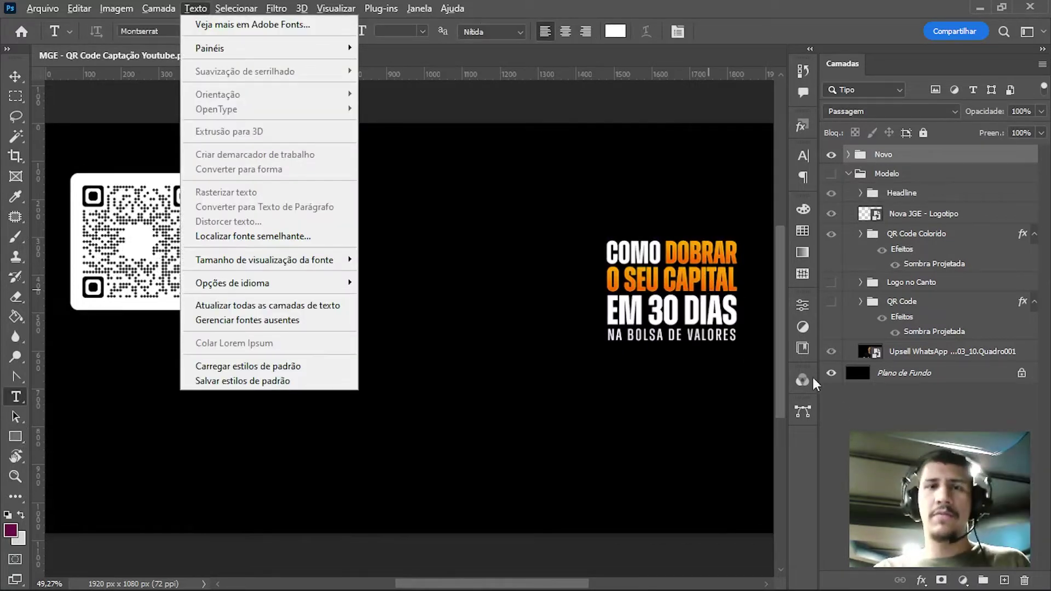
key("Escape")
left_click(873, 422)
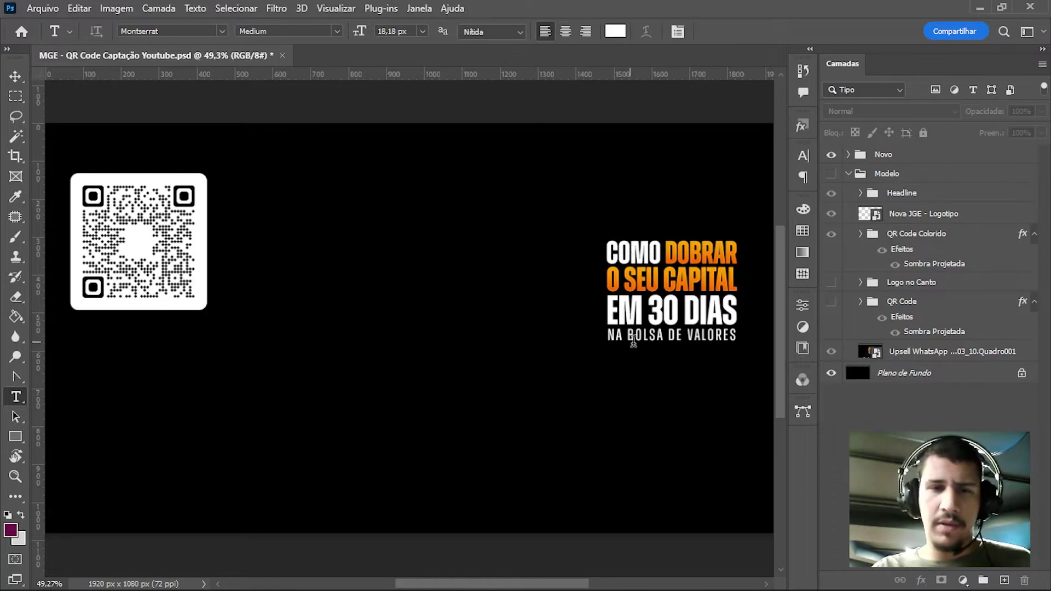
left_click(655, 340)
key("ctrl+a")
type("no ")
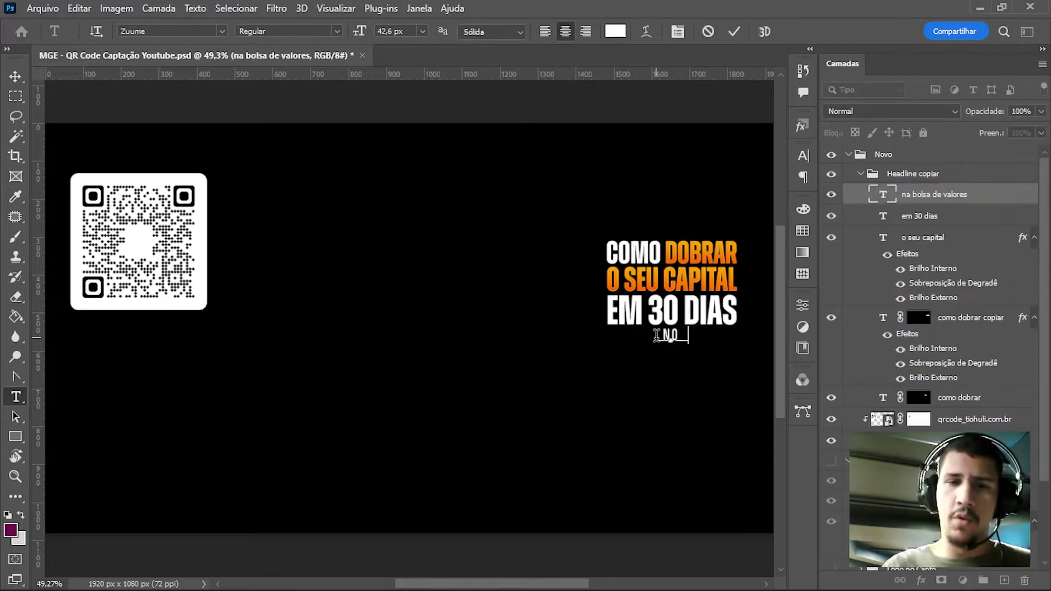
type("cado")
key("ctrl+a")
type("co")
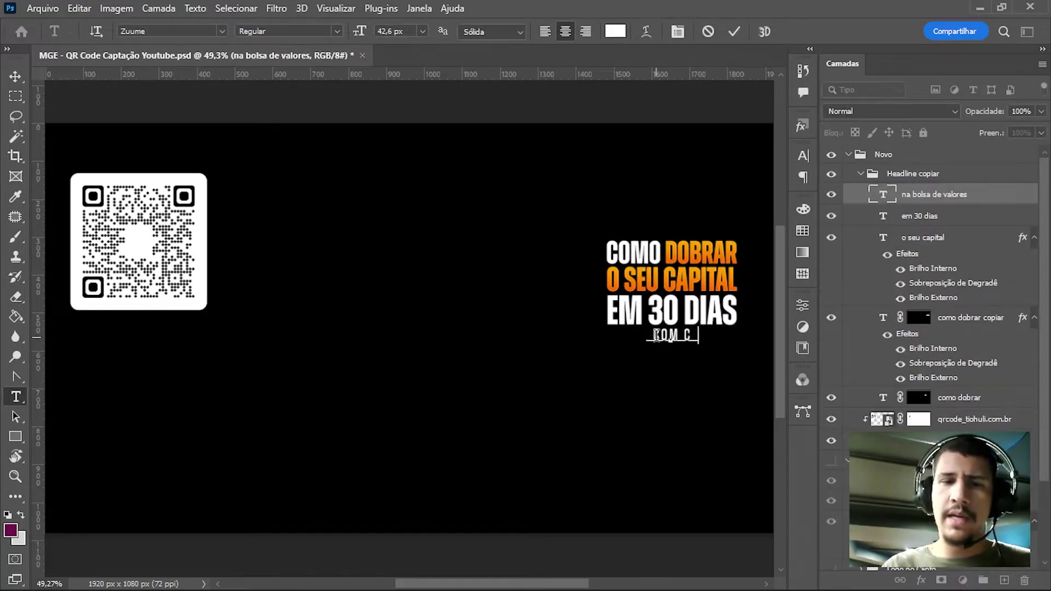
type("riptomoedas")
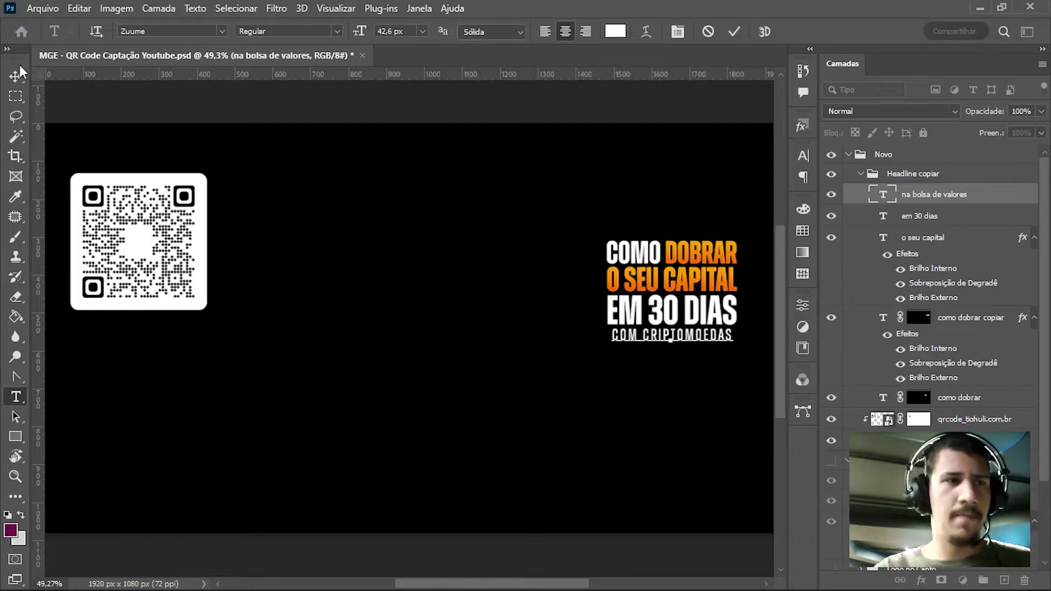
left_click(16, 74)
Widen the COM CRIPTOMOEDAS line to match the lines above.
key("ctrl+plus")
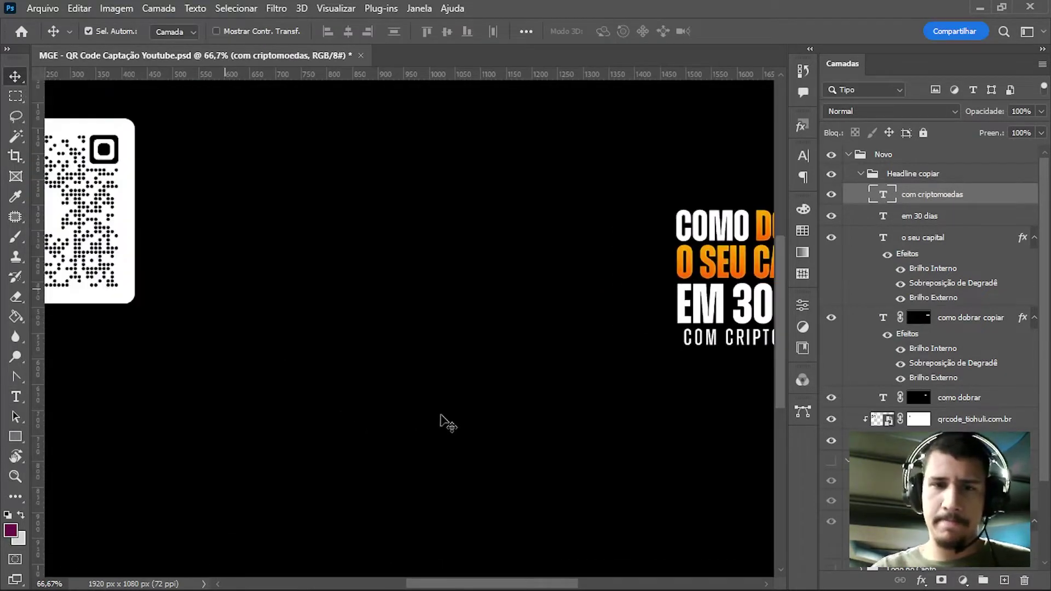
scroll(442, 422, "right", 5)
key("ctrl+t")
left_click_drag(665, 336, 667, 335)
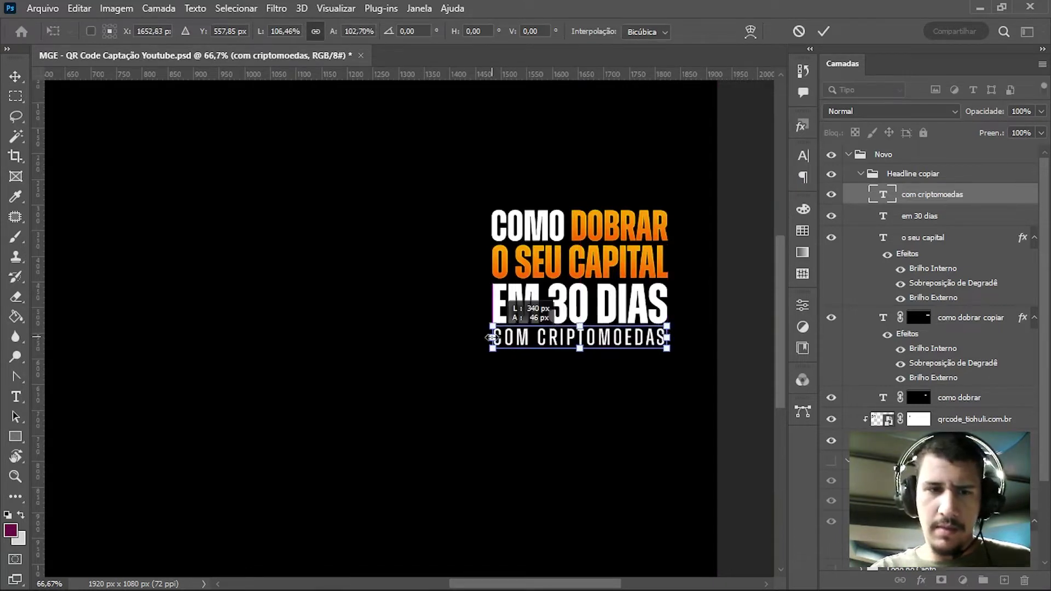
Duplicate the COM CRIPTOMOEDAS line and move the copy just below it.
key("Return")
key("u")
key("ctrl+j")
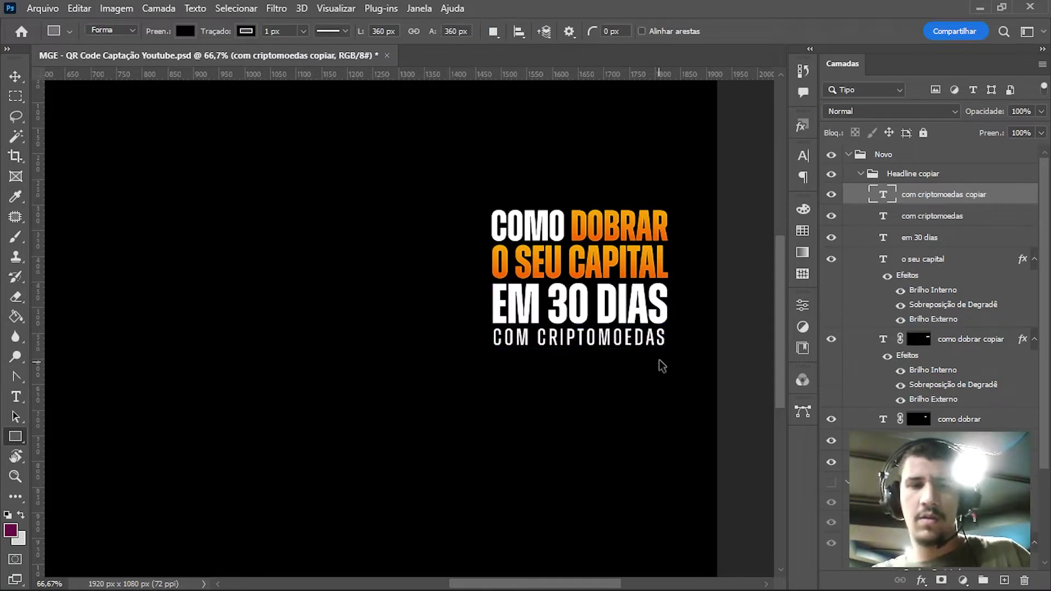
key("v")
left_click_drag(624, 348, 623, 370)
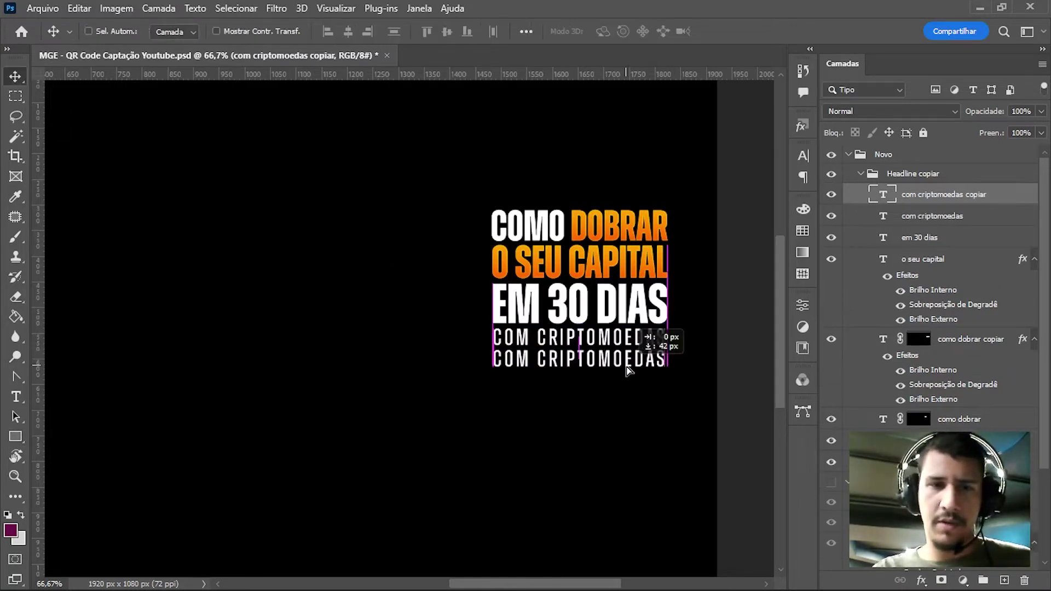
Retype the copied line as 'AÇÕES OU OPÇÕES.'.
key("t")
left_click(608, 359)
key("ctrl+a")
type("A")
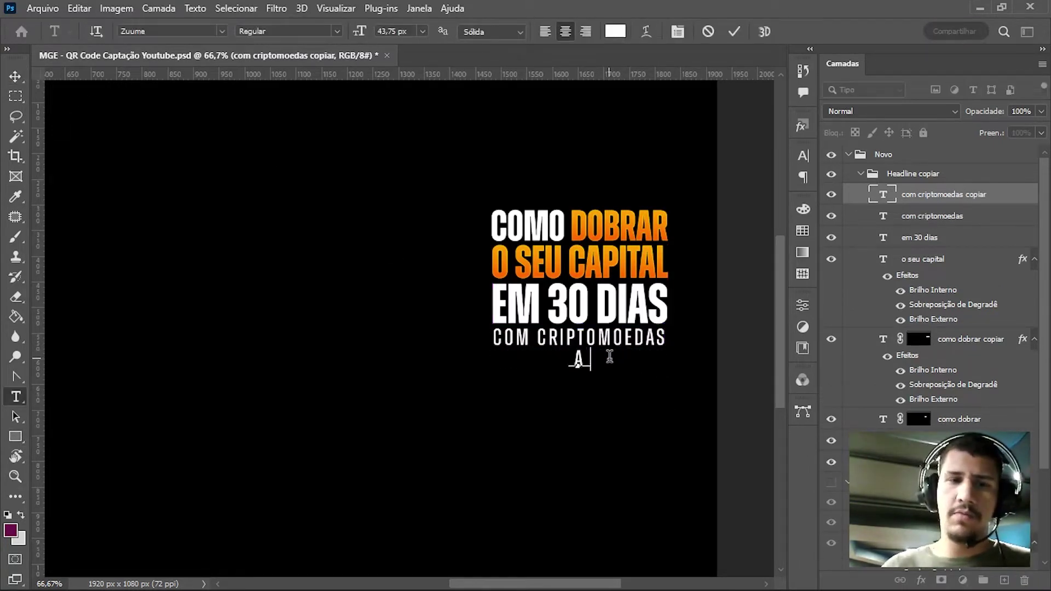
type("ÇÕES OU OPÇ")
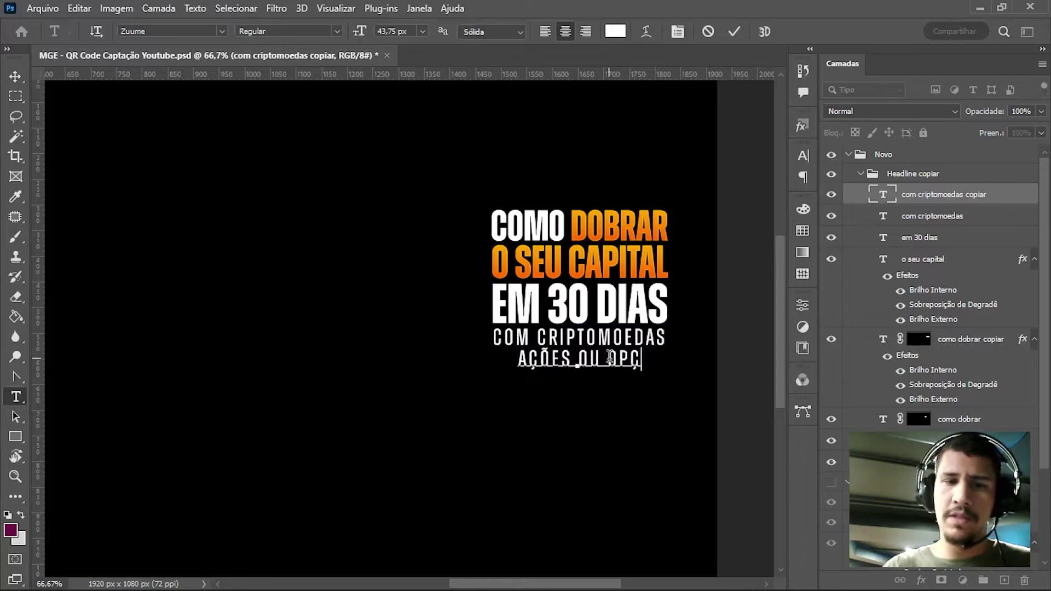
type("ÕES.")
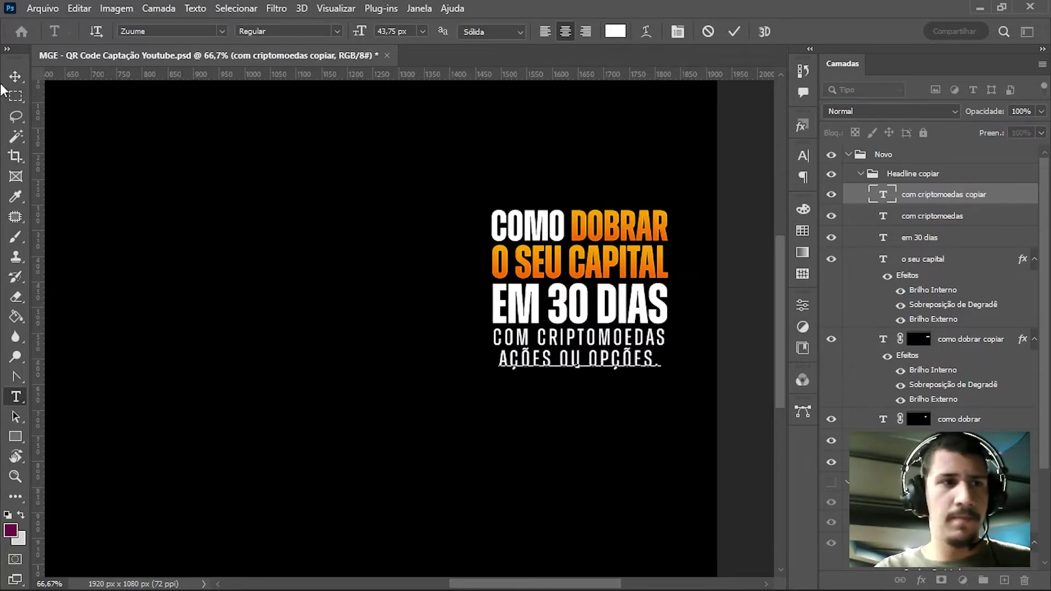
key("ctrl+Return")
Add a comma to make 'COM CRIPTOMOEDAS,' and nudge that line slightly right.
left_click(659, 336)
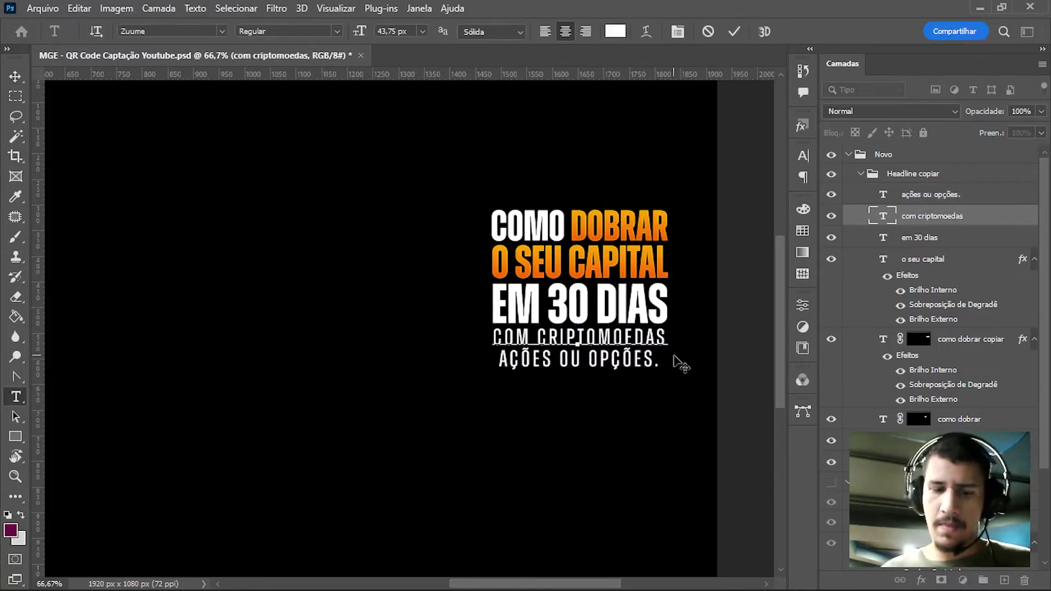
type(",")
left_click(16, 75)
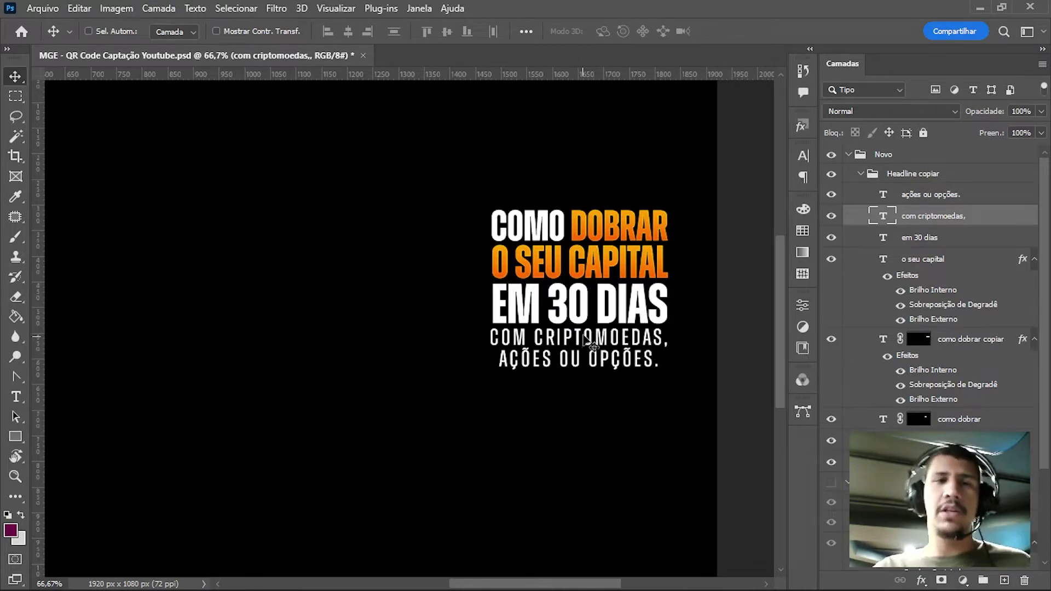
key("Right")
key("Right")
key("Right")
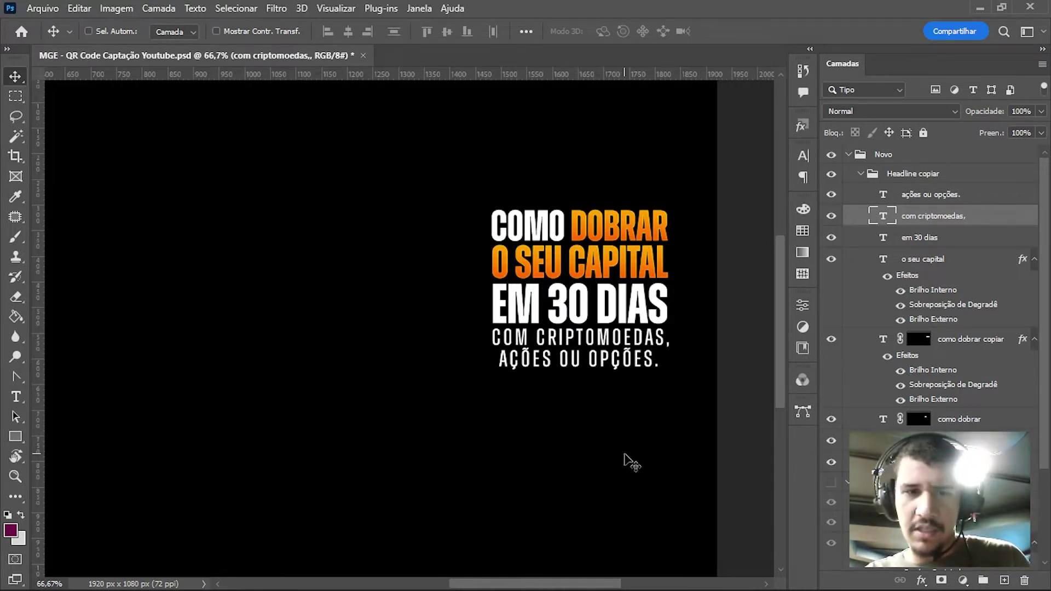
left_click(651, 365, "ctrl")
Widen the AÇÕES OU OPÇÕES. line to about 105% to match the line above.
key("ctrl+t")
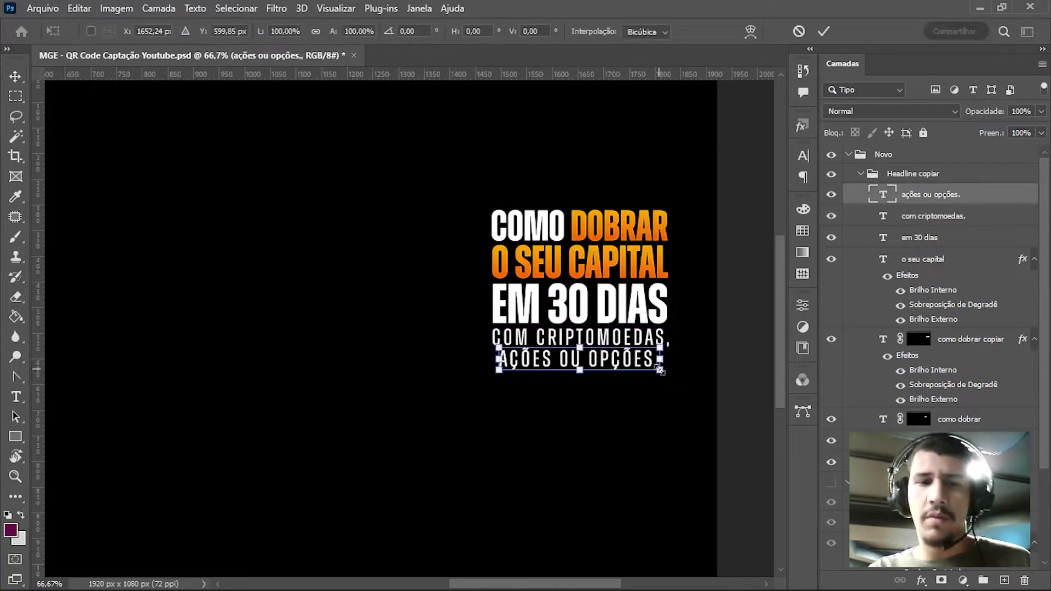
left_click_drag(662, 359, 669, 359)
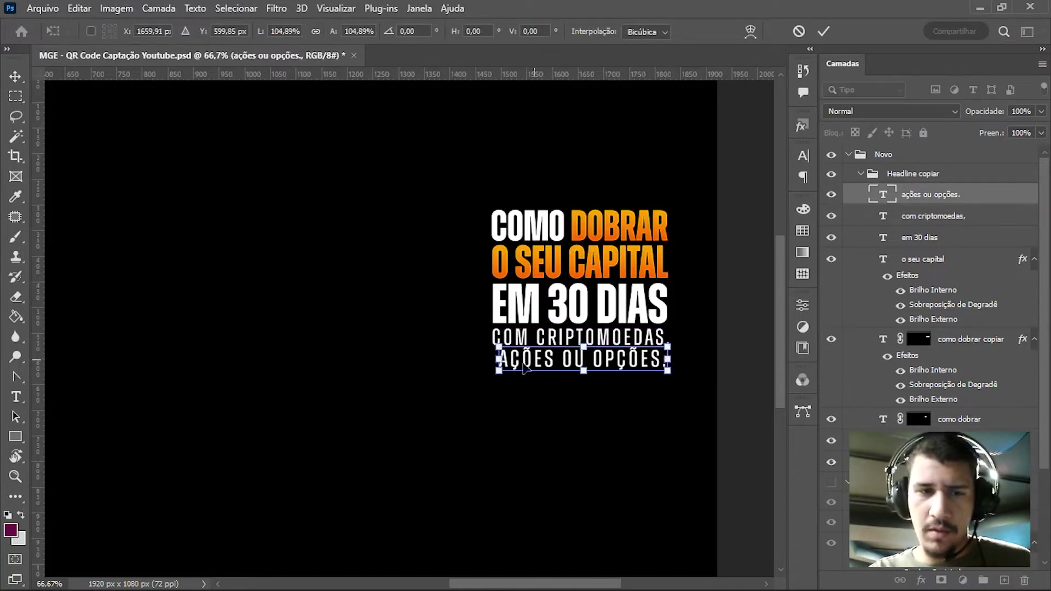
key("Return")
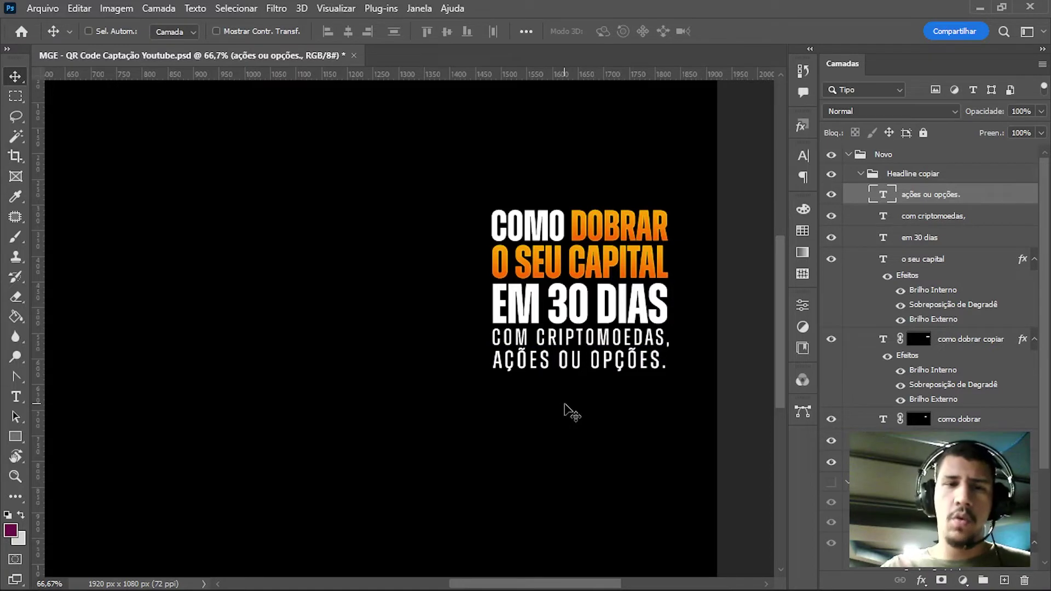
Hide the new design group and show the Modelo template group for comparison.
scroll(569, 413, "down", 2)
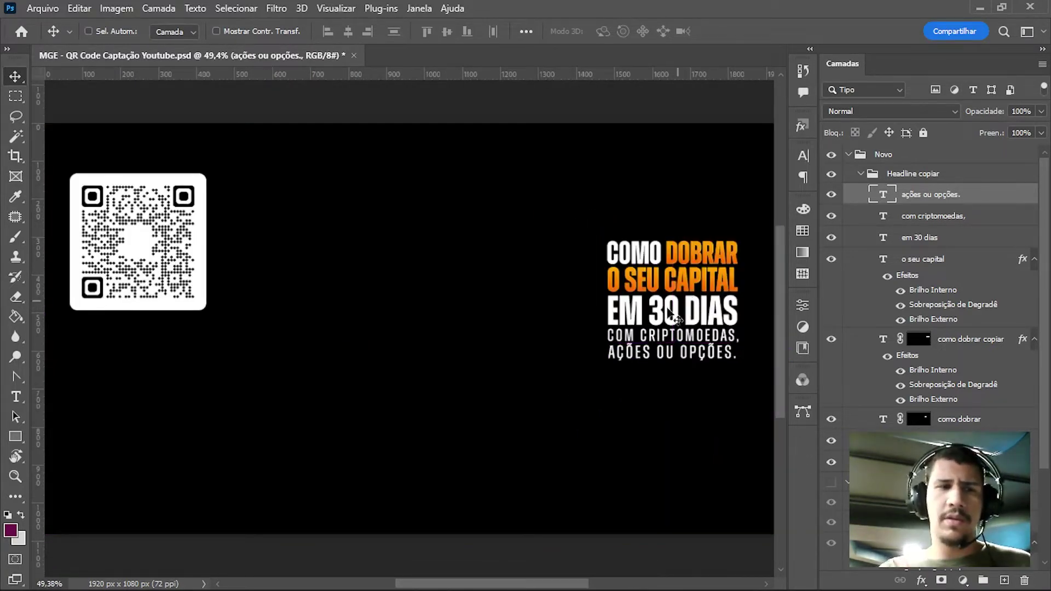
scroll(940, 233, "down", 3)
scroll(940, 233, "down", 1)
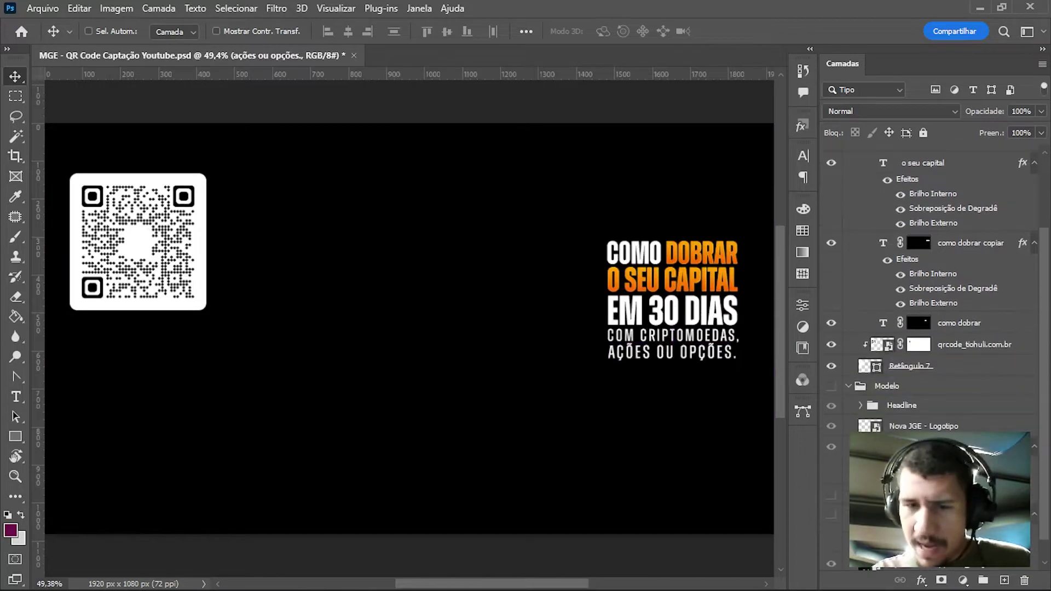
scroll(940, 232, "down", 1)
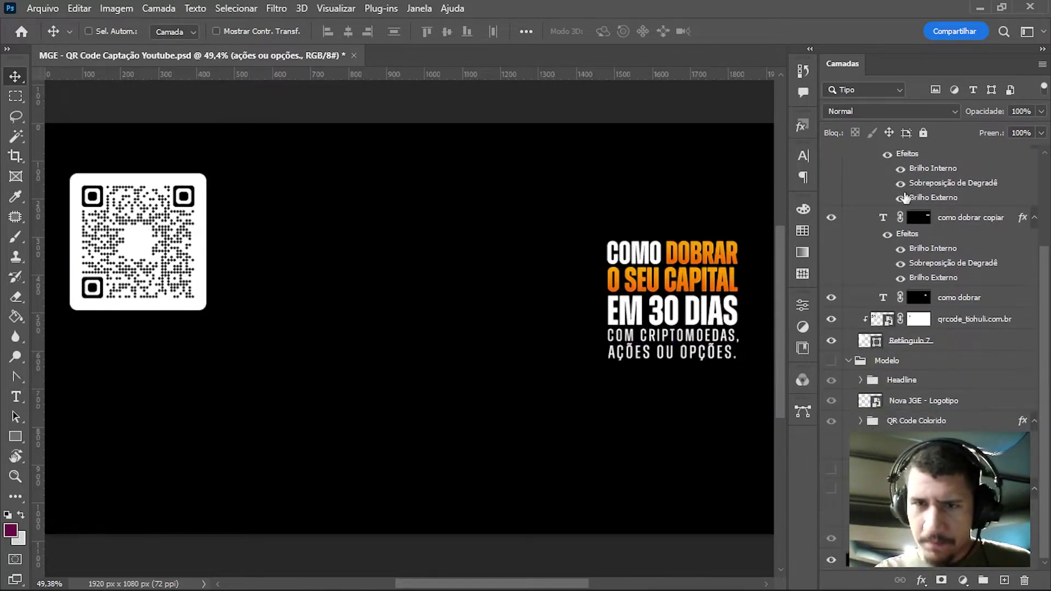
scroll(906, 199, "up", 3)
scroll(830, 163, "up", 1)
left_click(829, 149)
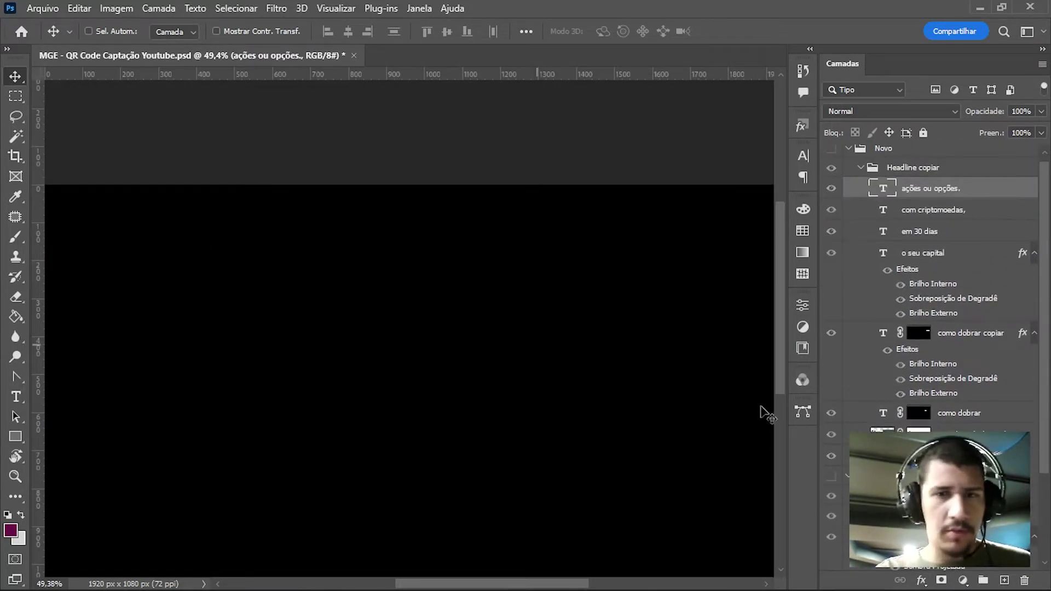
scroll(928, 377, "down", 3)
left_click(830, 380)
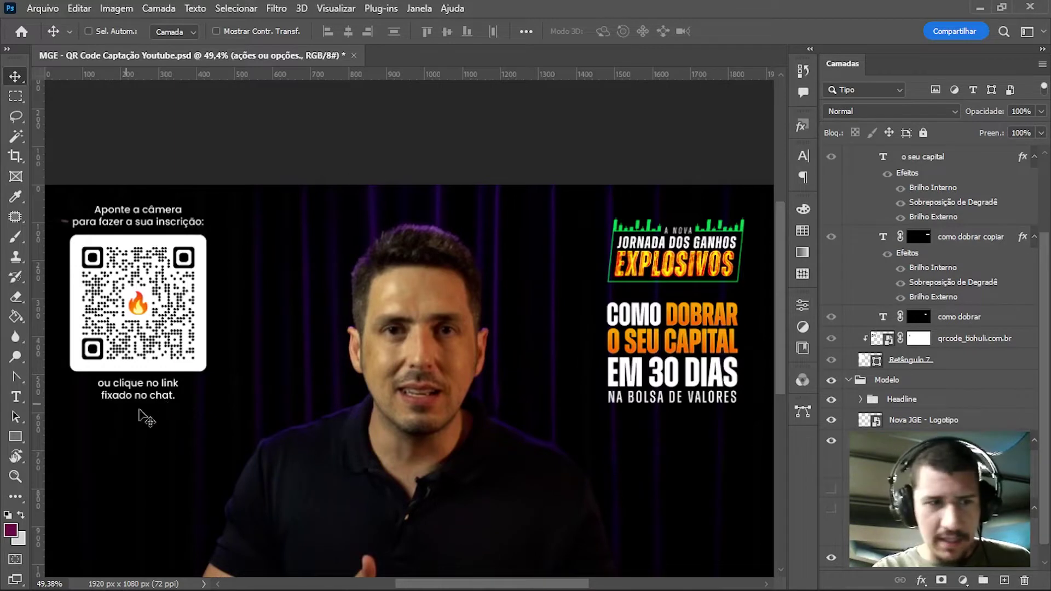
Move the copied camera-instruction text layers into the Novo group.
left_click(138, 391, "ctrl")
key("alt+bracketright")
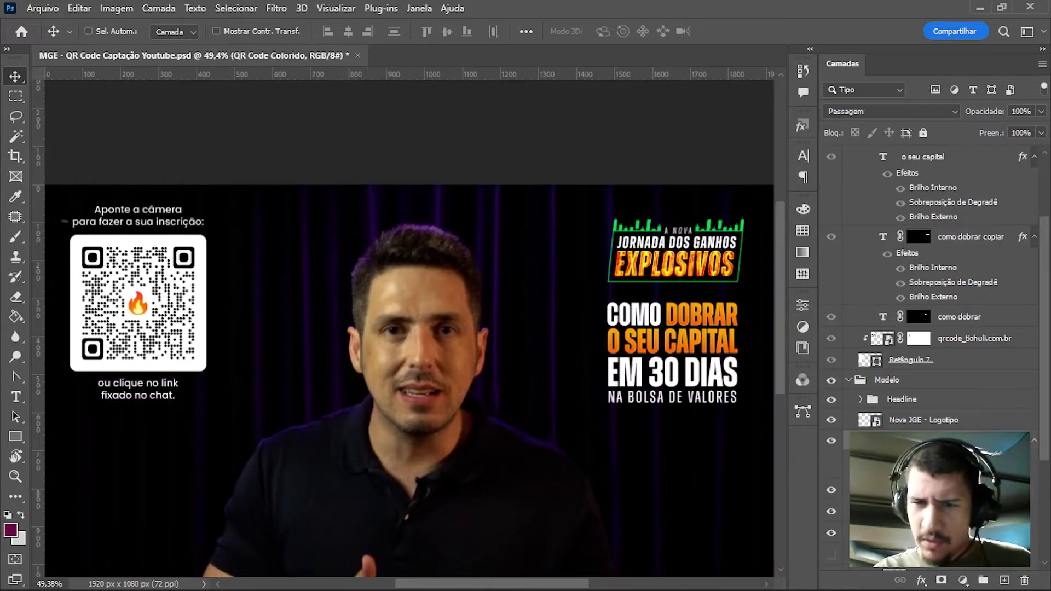
key("ctrl+alt+a")
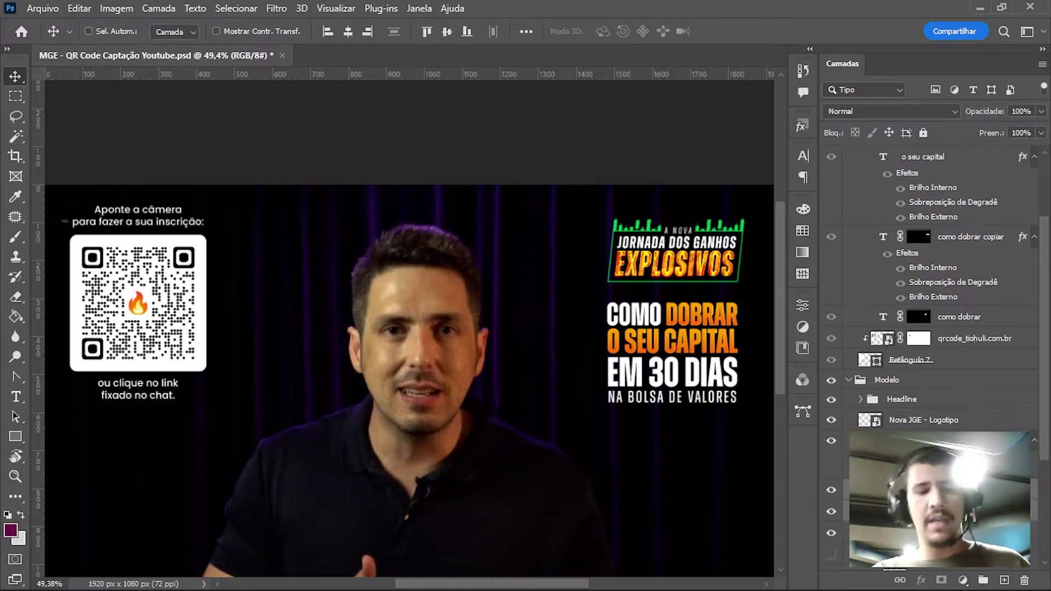
left_click_drag(901, 399, 896, 148)
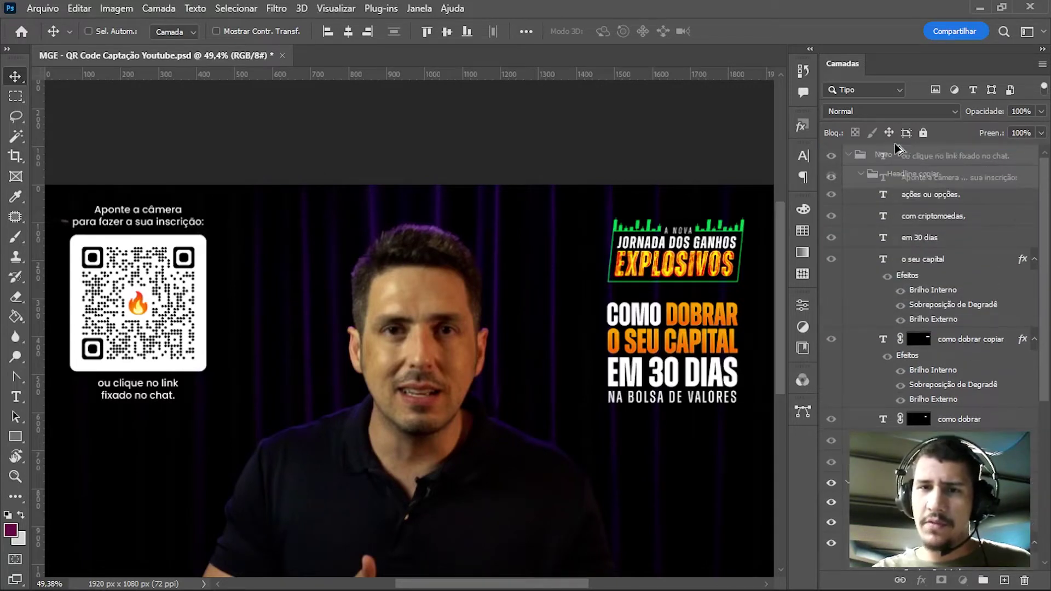
mouse_move(897, 147)
left_mouse_down()
mouse_move(897, 171)
mouse_move(875, 184)
left_mouse_up()
Show Novo and place a duplicate of Plano de Fundo above the Modelo group.
left_click(861, 218)
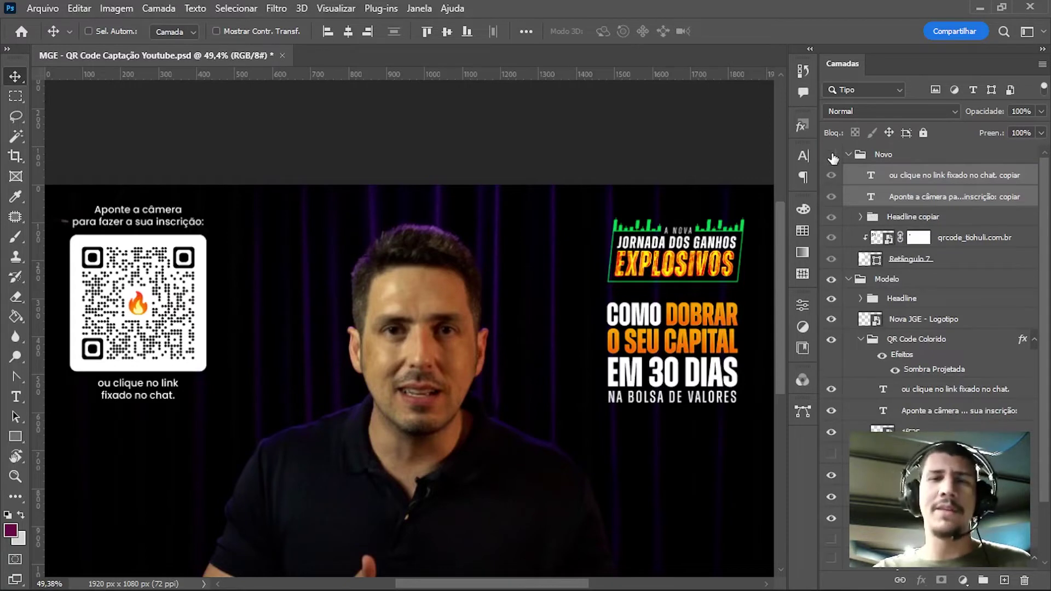
left_click(831, 154)
left_click(848, 279)
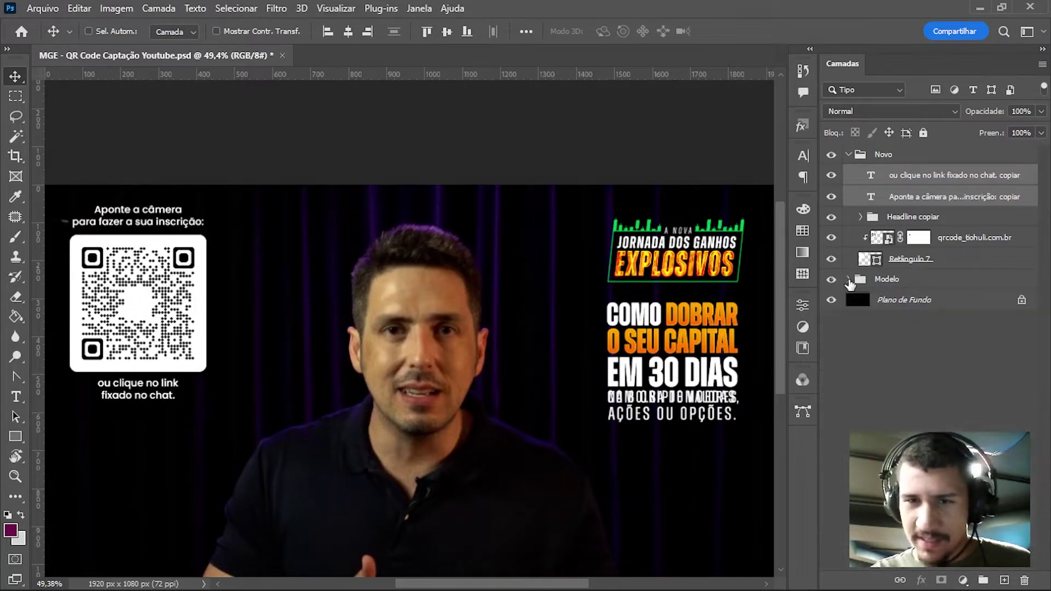
left_click(903, 299)
key("ctrl+j")
mouse_move(900, 300)
left_mouse_down()
mouse_move(898, 271)
mouse_move(892, 278)
left_mouse_up()
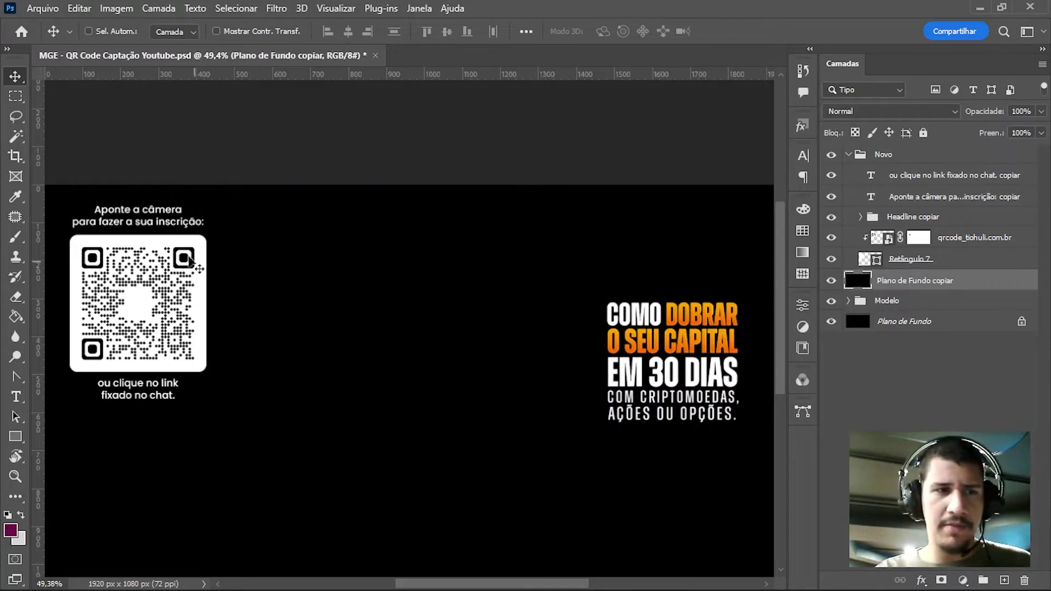
Group the two instruction texts, qrcode and Retângulo 7 into one new group.
left_click(938, 175)
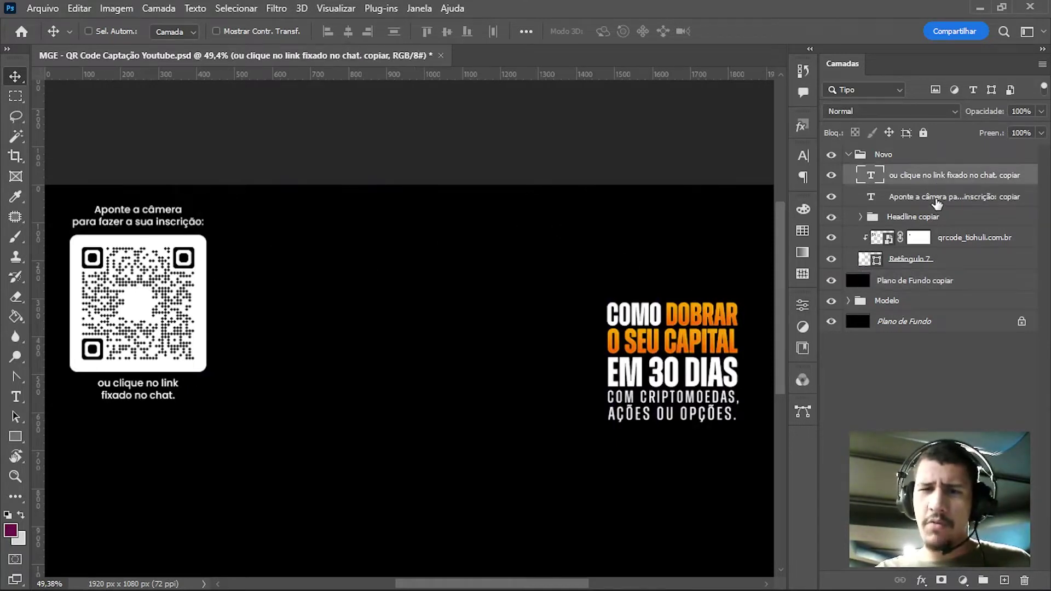
left_click(938, 197, "shift")
left_click(948, 256, "ctrl")
left_click(948, 237, "ctrl")
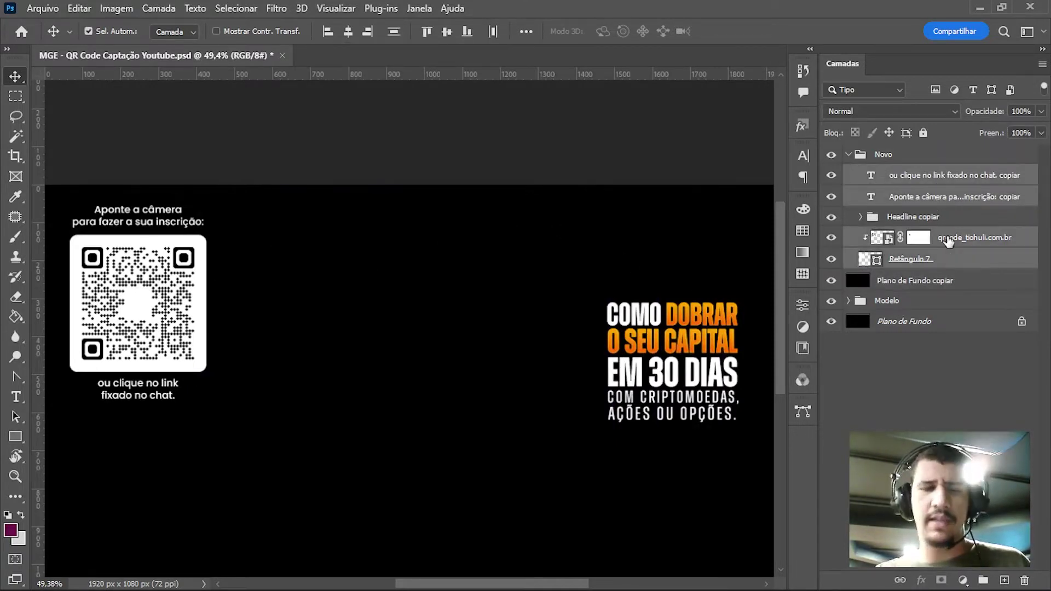
key("ctrl+g")
double_click(906, 173)
Name the groups 'QR Code e Instruções' and 'Headline'.
type("Q")
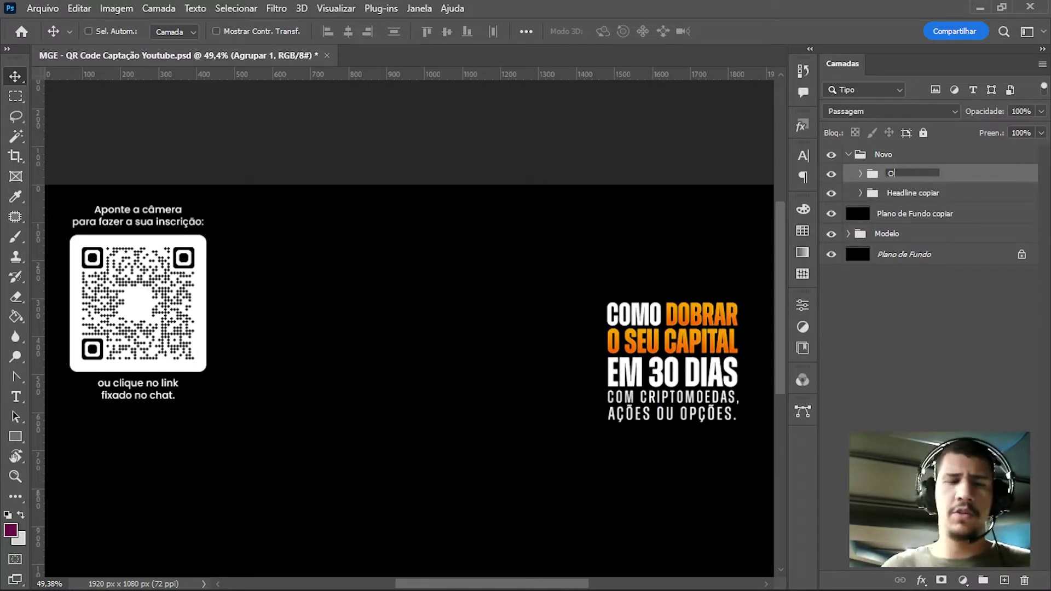
type("R Code e Ins")
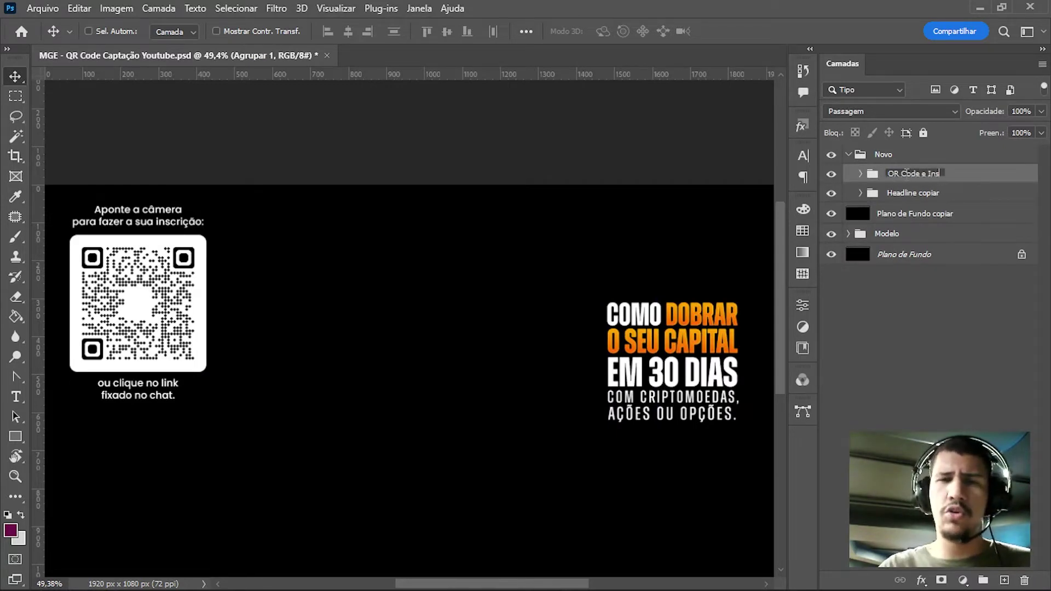
type("truções")
key("Return")
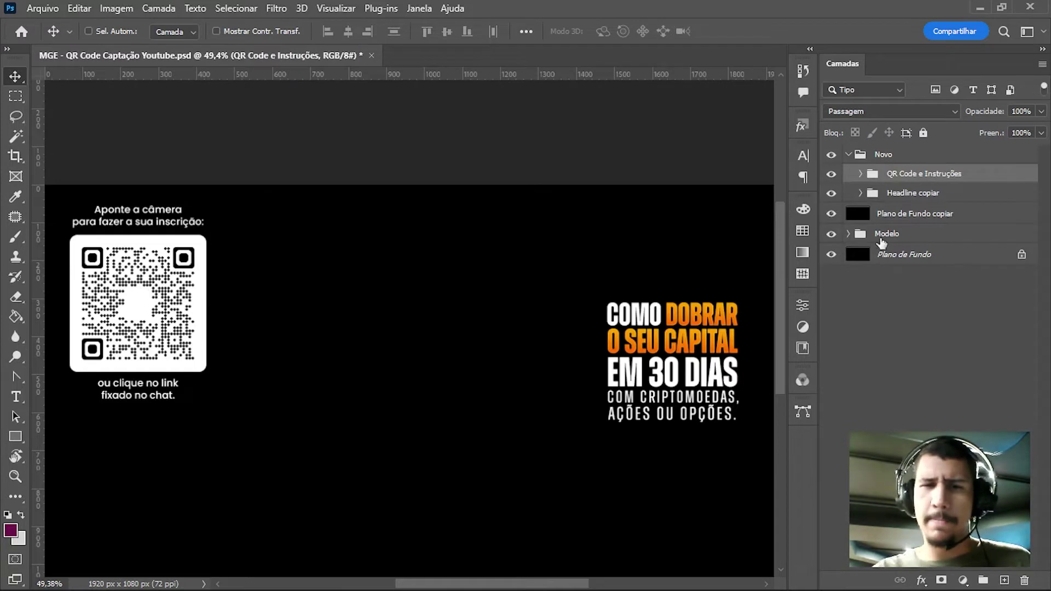
double_click(930, 194)
type("Headline")
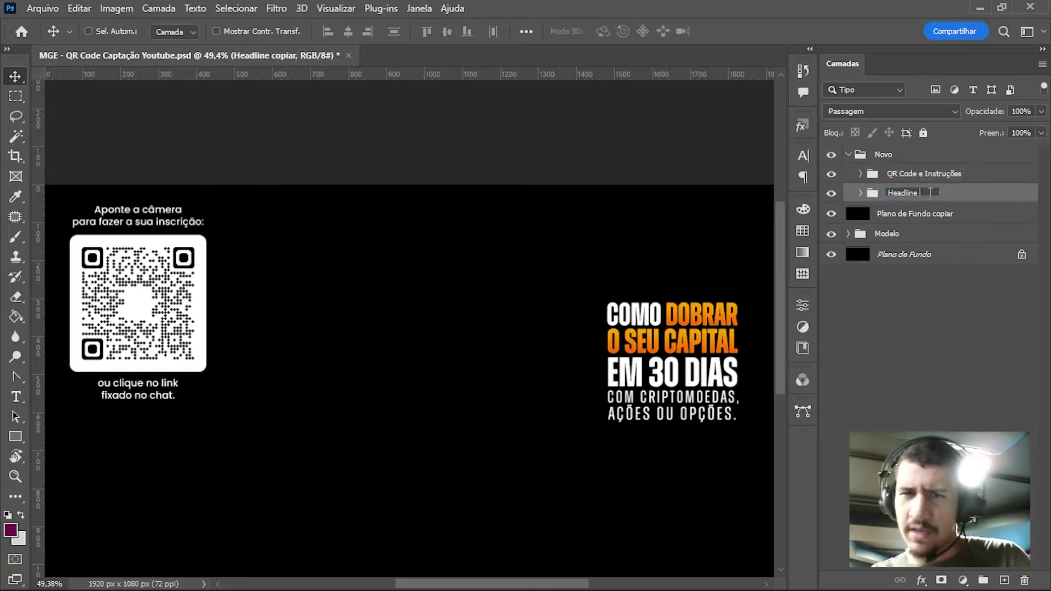
key("Return")
Select both subtitle text lines inside the Headline group.
left_click(860, 194)
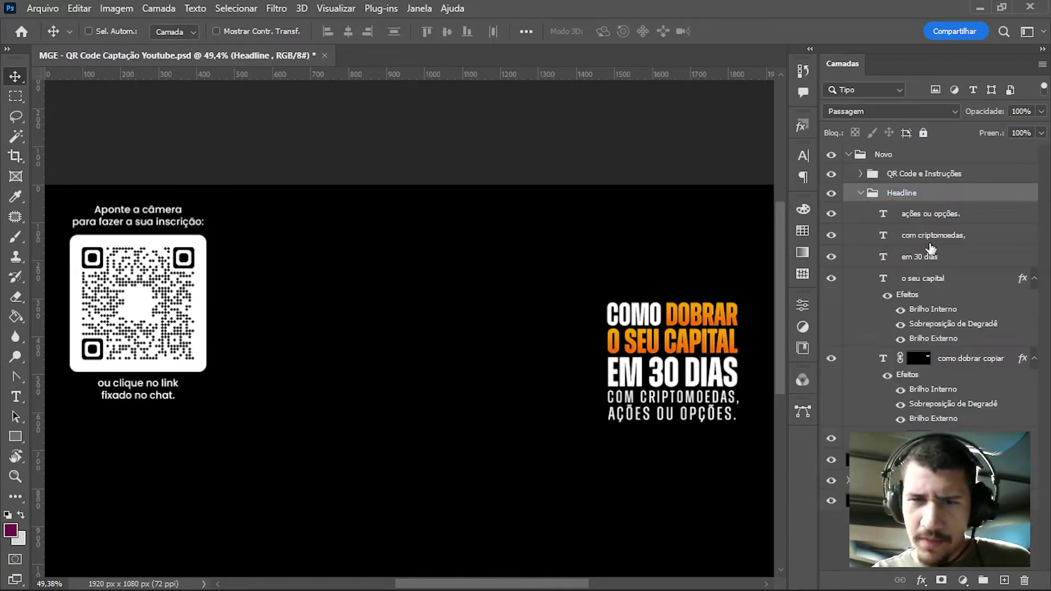
key("alt+bracketleft")
key("alt+bracketleft")
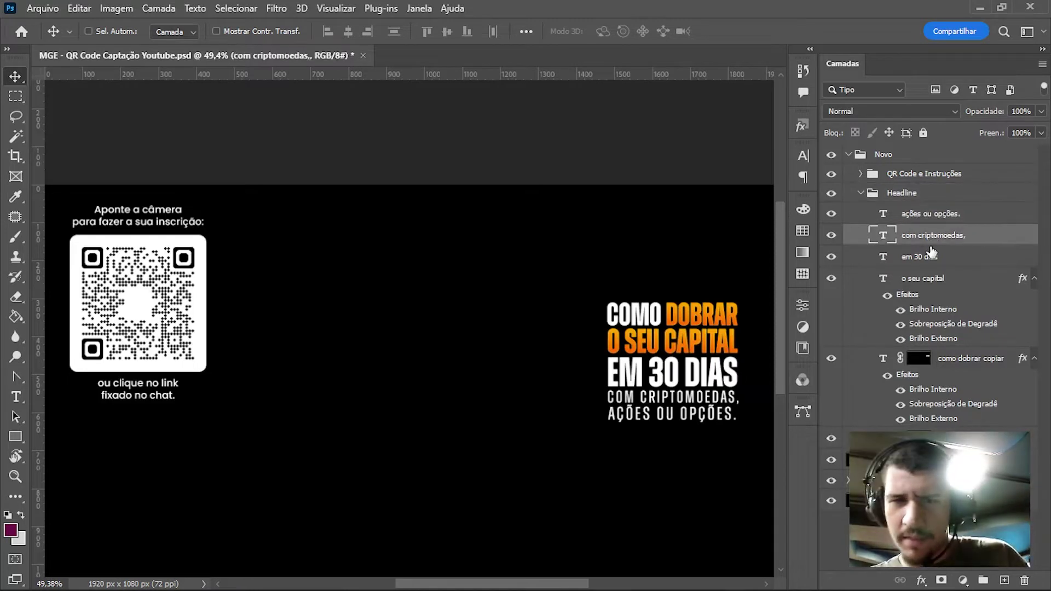
left_click(930, 216, "shift")
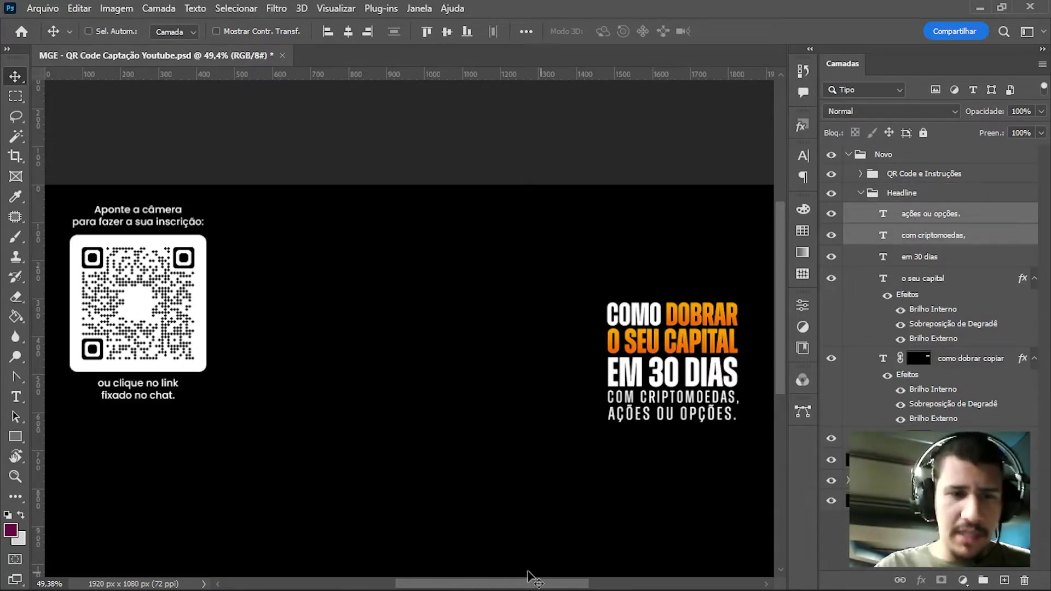
Open the Logotipo folder in File Explorer's Elementos folder.
key("super")
left_click(433, 575)
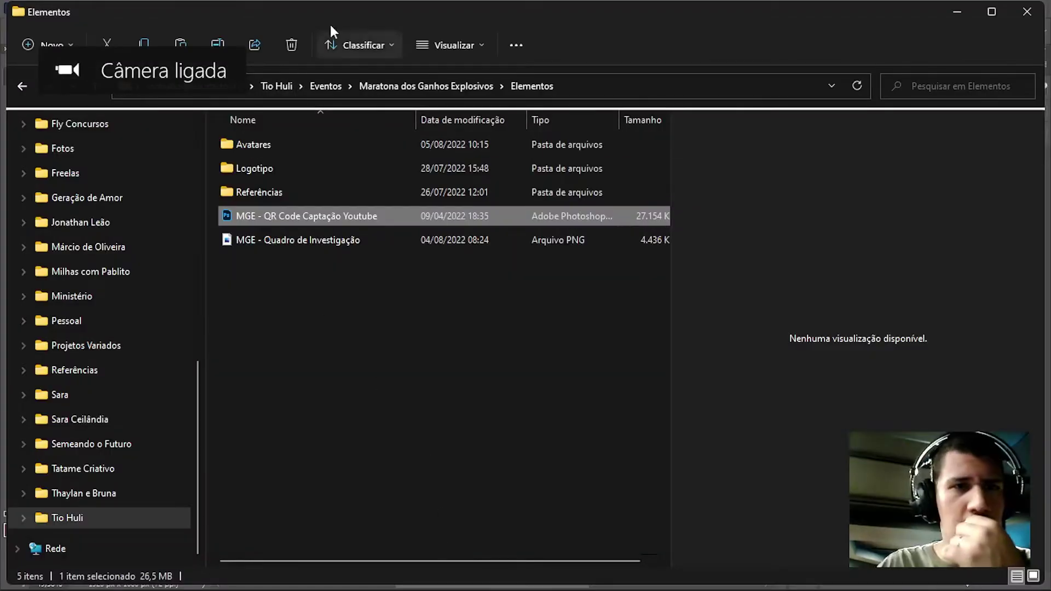
double_click(290, 171)
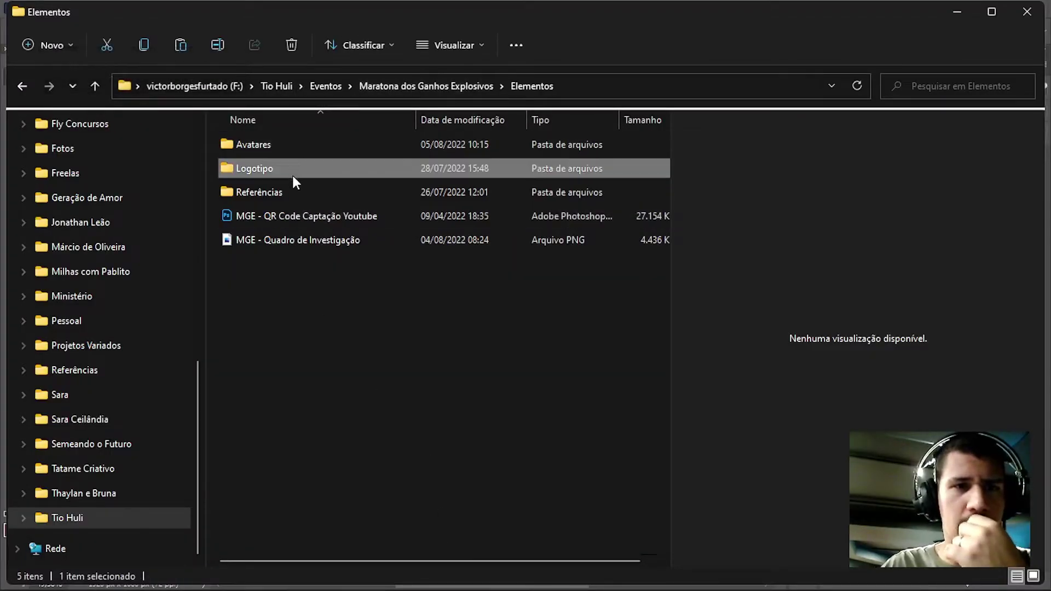
Place the MGE - Logotipo image, scaled to about 32%, above the headline text.
mouse_move(242, 273)
left_mouse_down()
mouse_move(623, 327)
mouse_move(677, 264)
left_mouse_up()
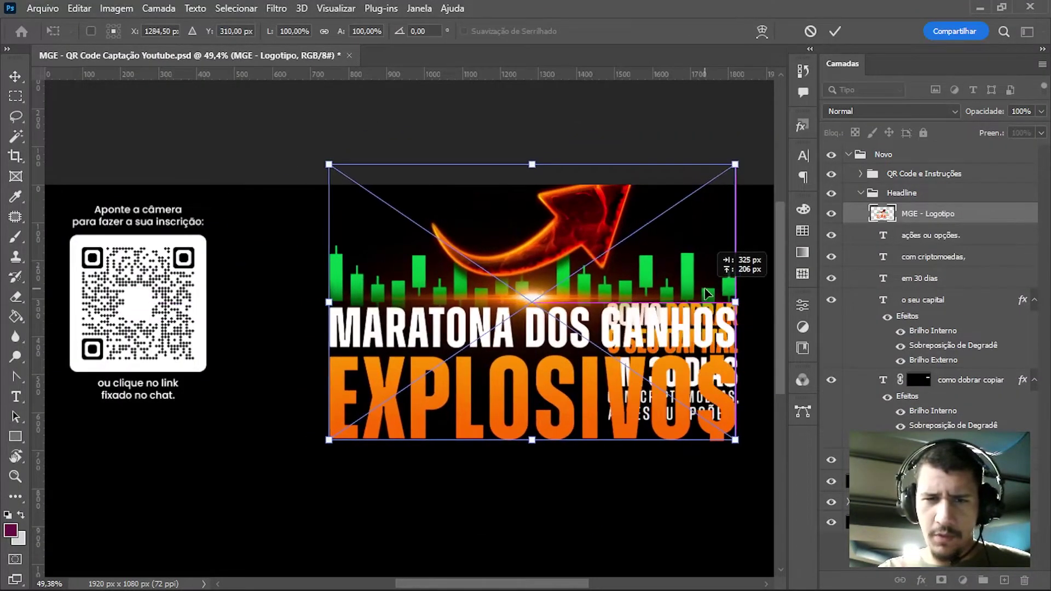
left_click_drag(677, 300, 693, 300)
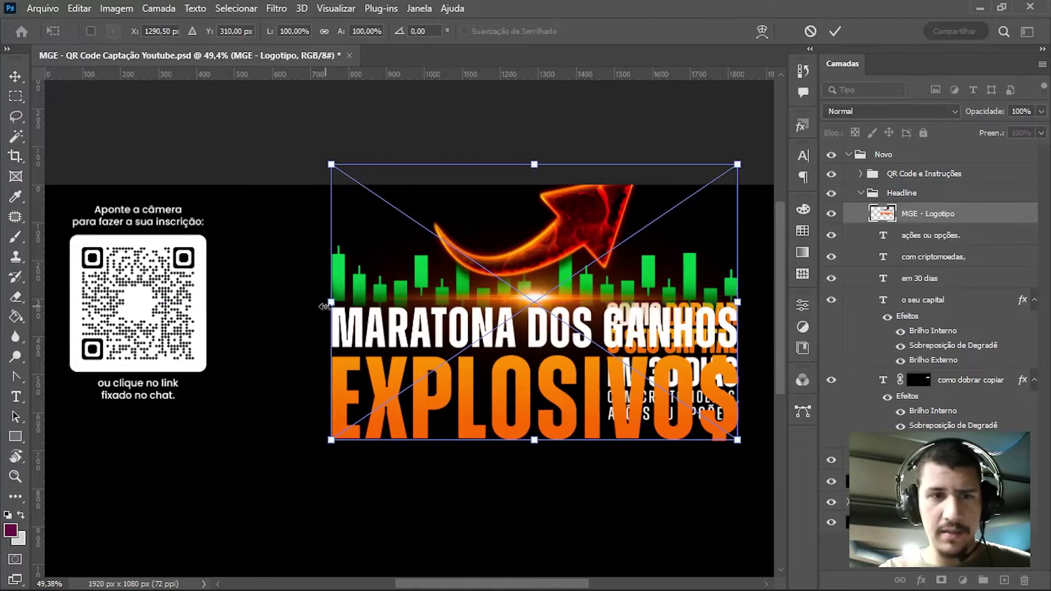
left_click_drag(324, 307, 608, 287)
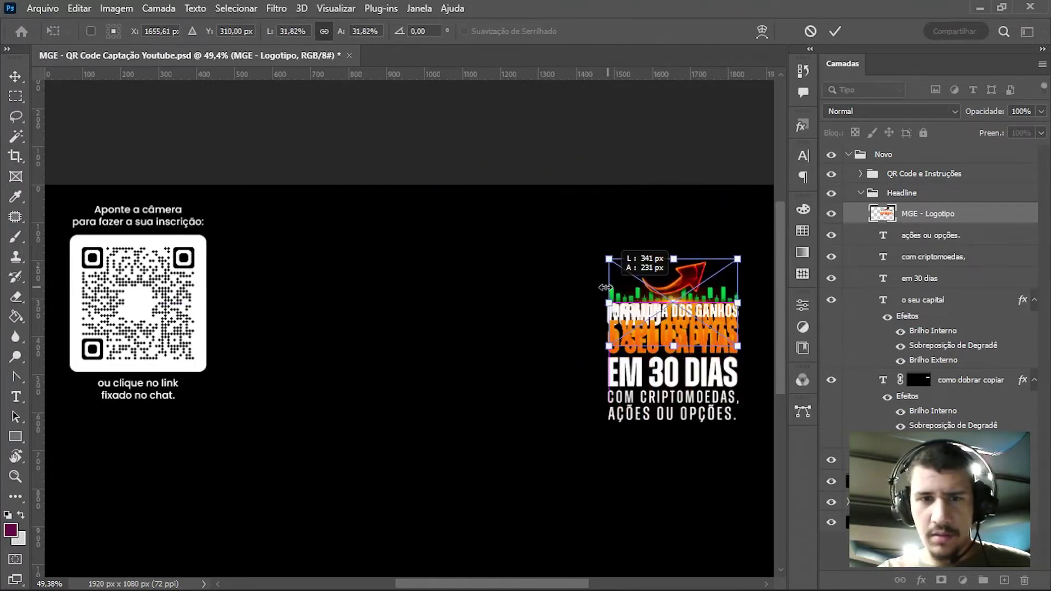
key("Return")
left_click_drag(694, 288, 694, 227)
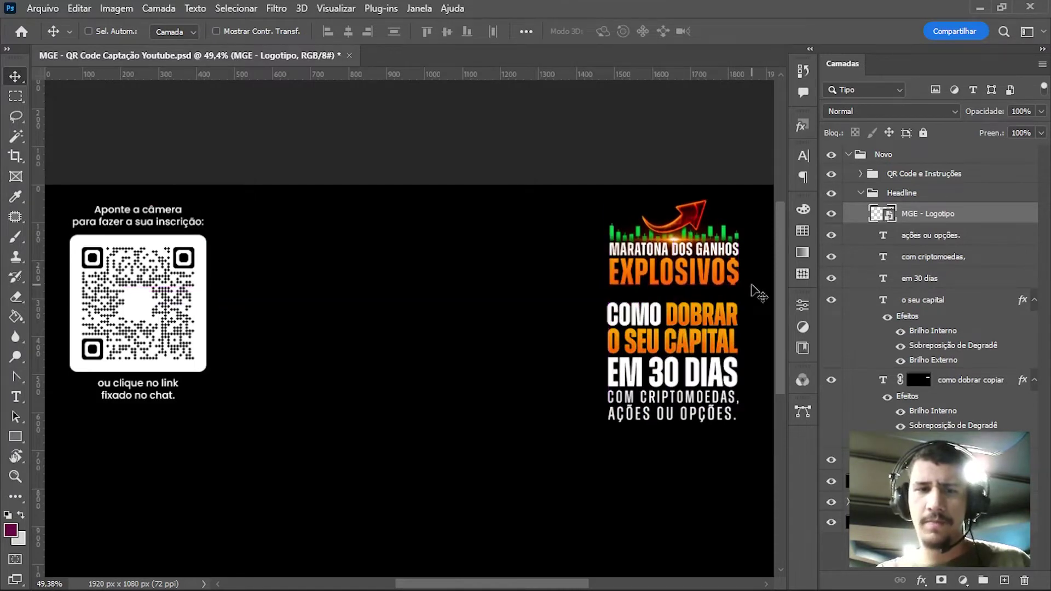
scroll(758, 293, "down", 2)
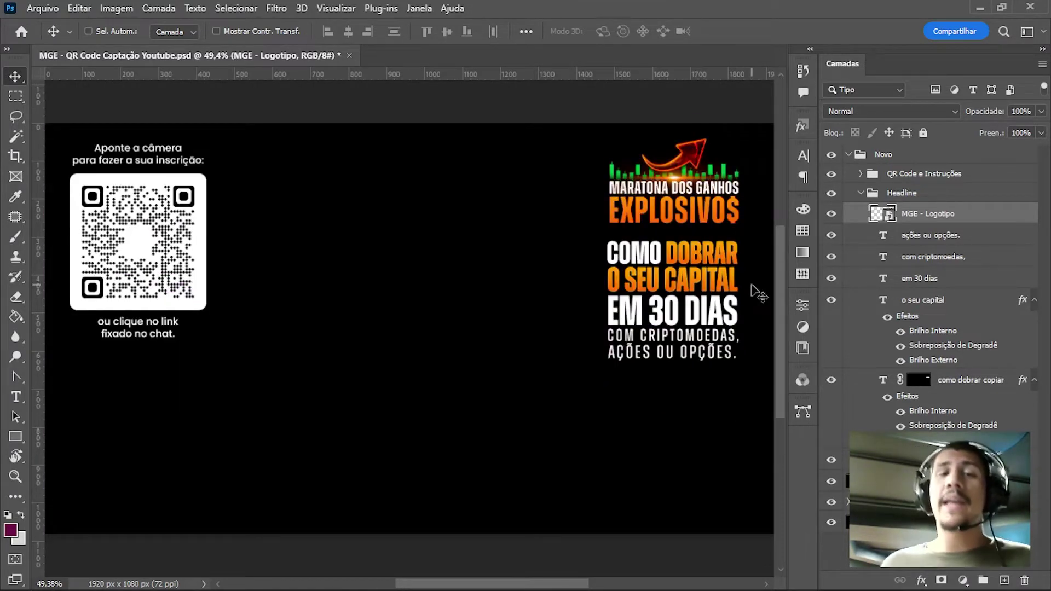
key("shift+Down")
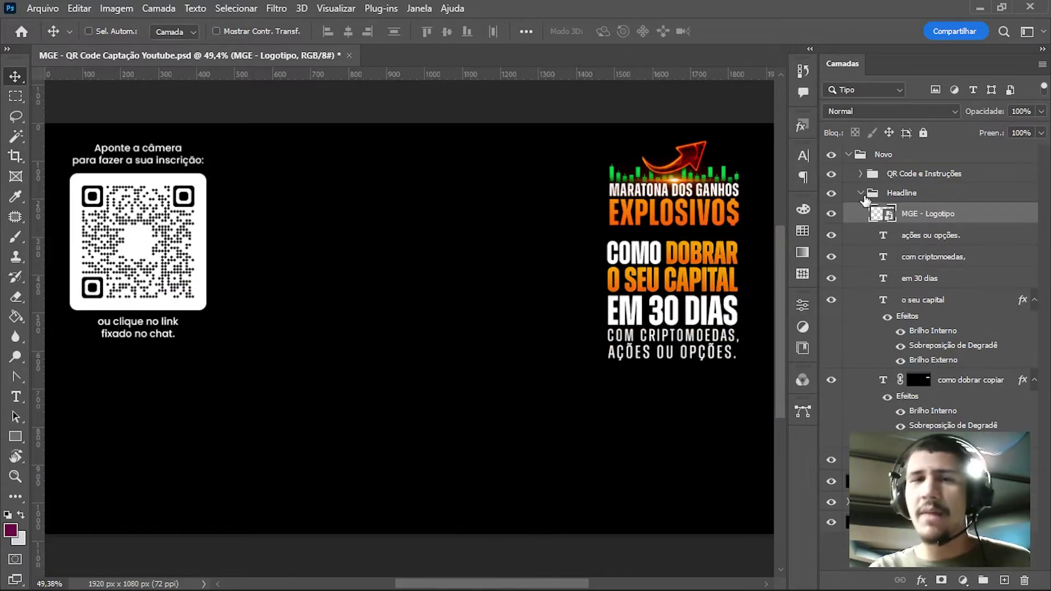
Move the whole Headline group slightly down on the canvas.
left_click(860, 193)
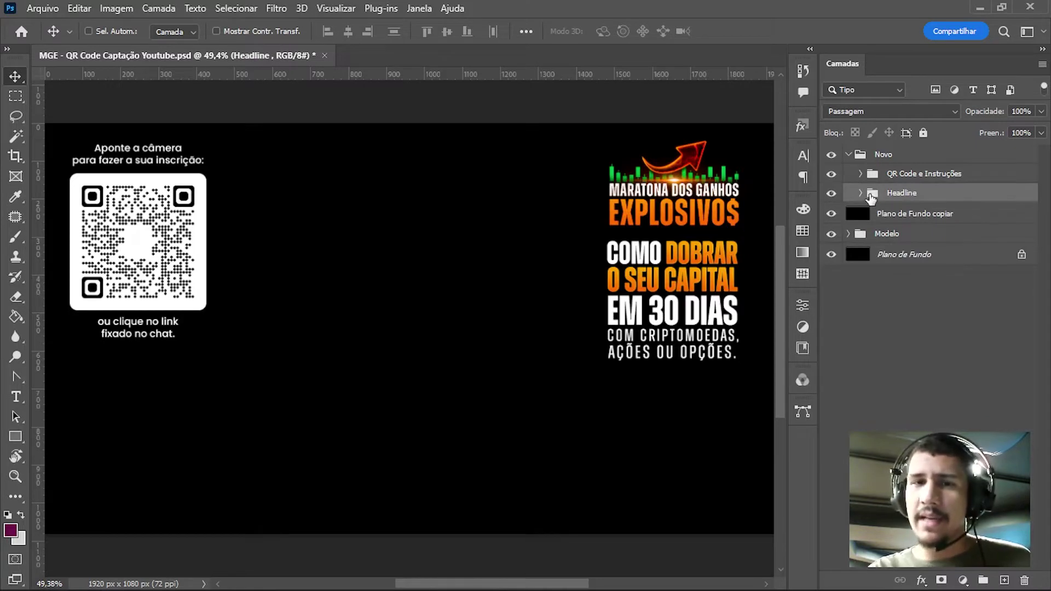
left_click_drag(706, 207, 706, 223)
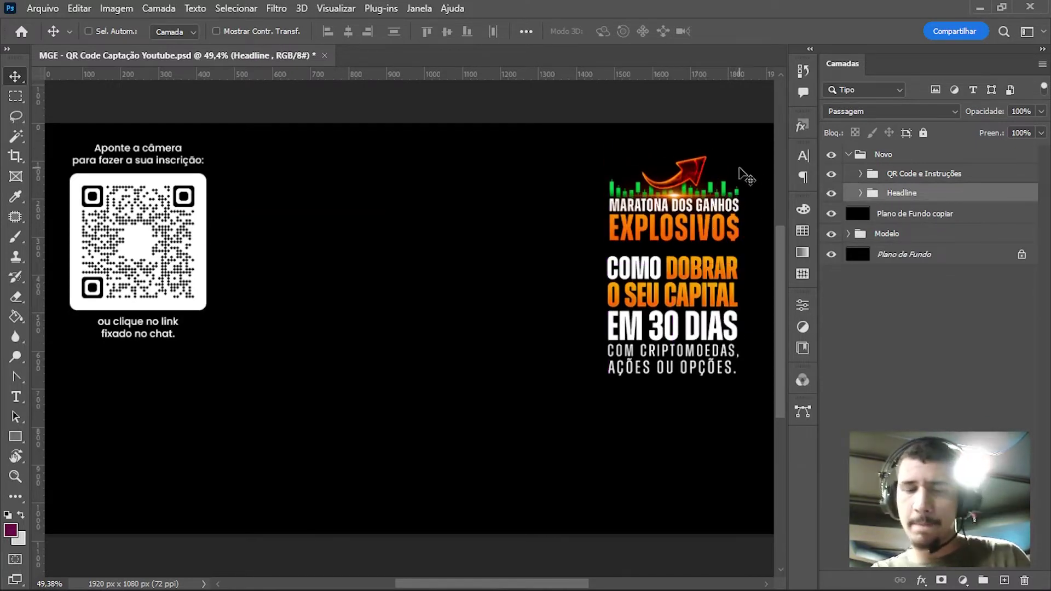
key("Down")
key("Down")
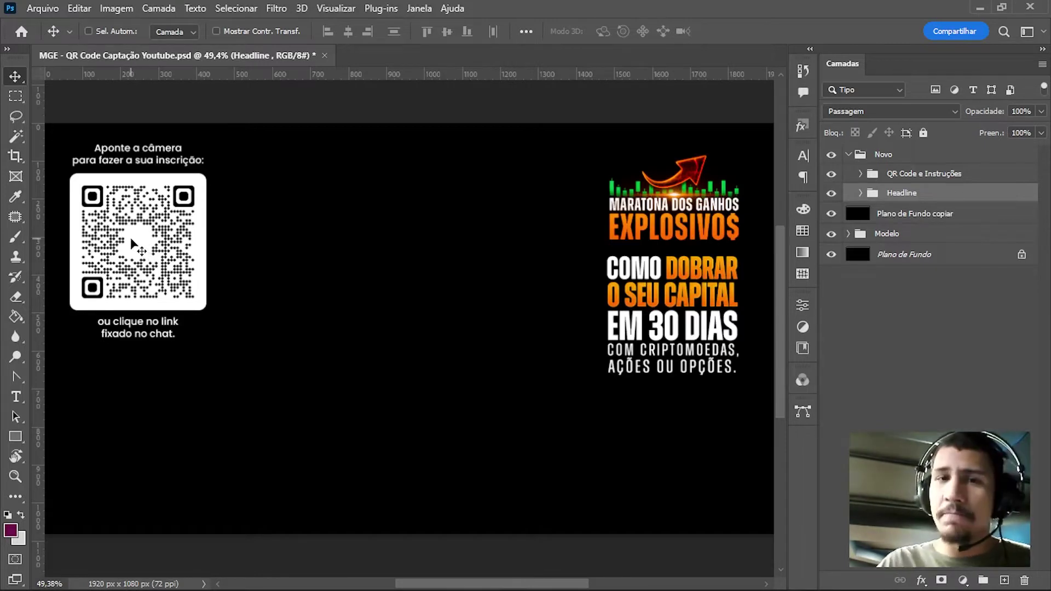
Place the MGE - Símbolo Seta arrow, shrunk, with its layer above QR Code e Instruções.
key("alt+Tab")
mouse_move(432, 271)
left_mouse_down()
mouse_move(482, 353)
mouse_move(175, 235)
mouse_move(368, 283)
left_mouse_up()
mouse_move(595, 328)
left_mouse_down()
mouse_move(266, 309)
mouse_move(136, 260)
left_mouse_up()
key("Return")
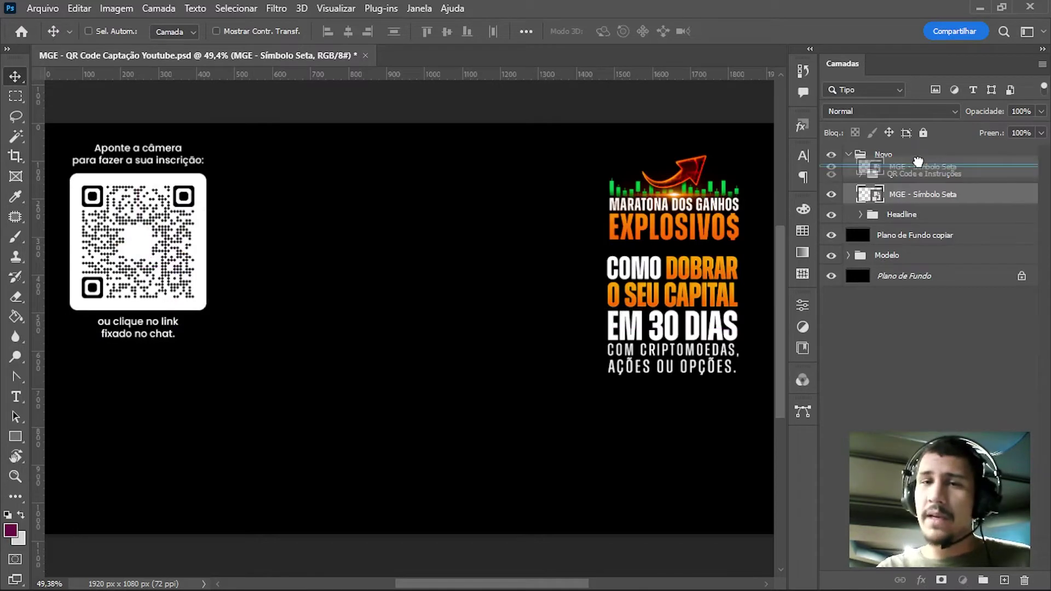
left_click_drag(915, 195, 913, 165)
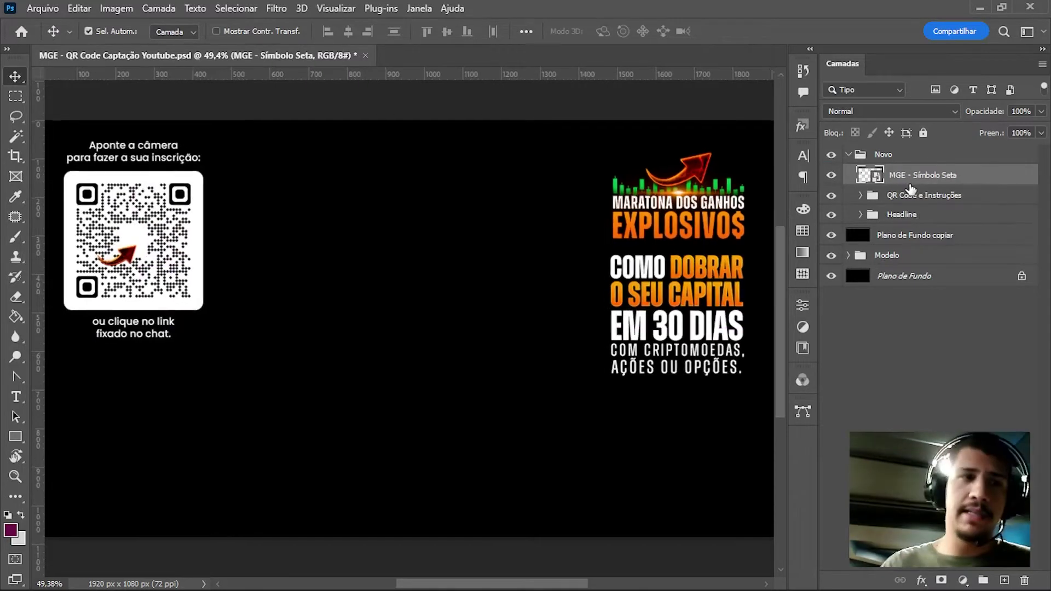
Centre the arrow symbol on the QR code.
key("ctrl+plus")
key("ctrl+plus")
key("ctrl+plus")
scroll(499, 406, "left", 5)
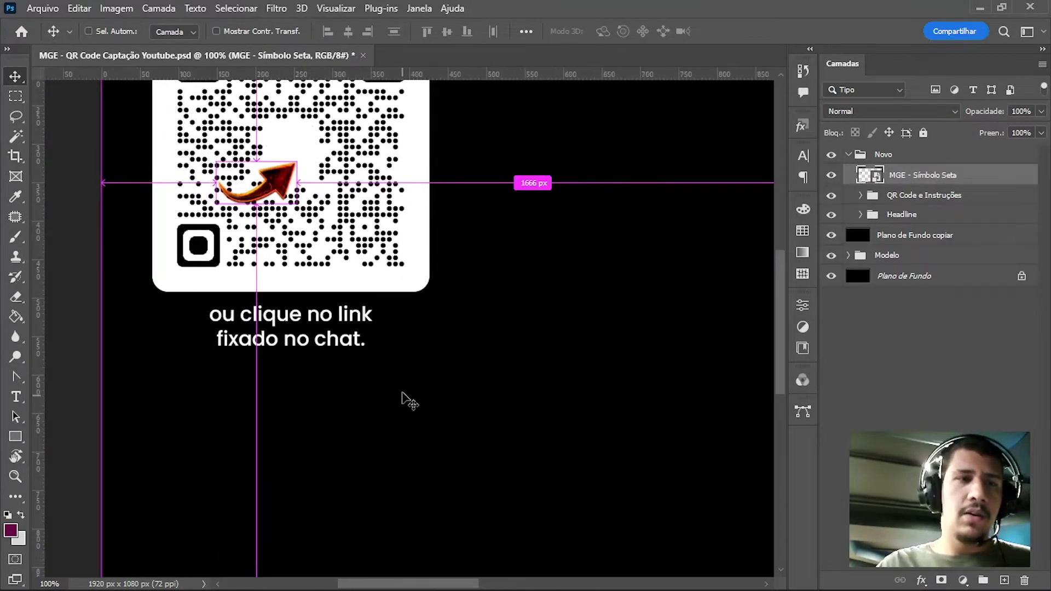
scroll(408, 388, "up", 2)
scroll(411, 380, "up", 2)
key("ctrl+plus")
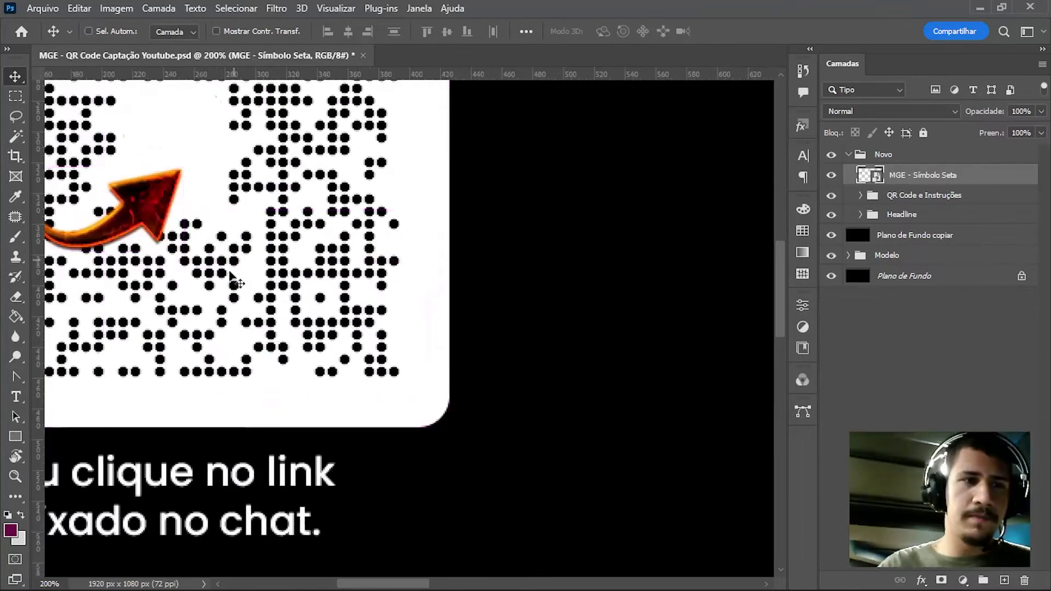
left_click_drag(309, 326, 381, 266)
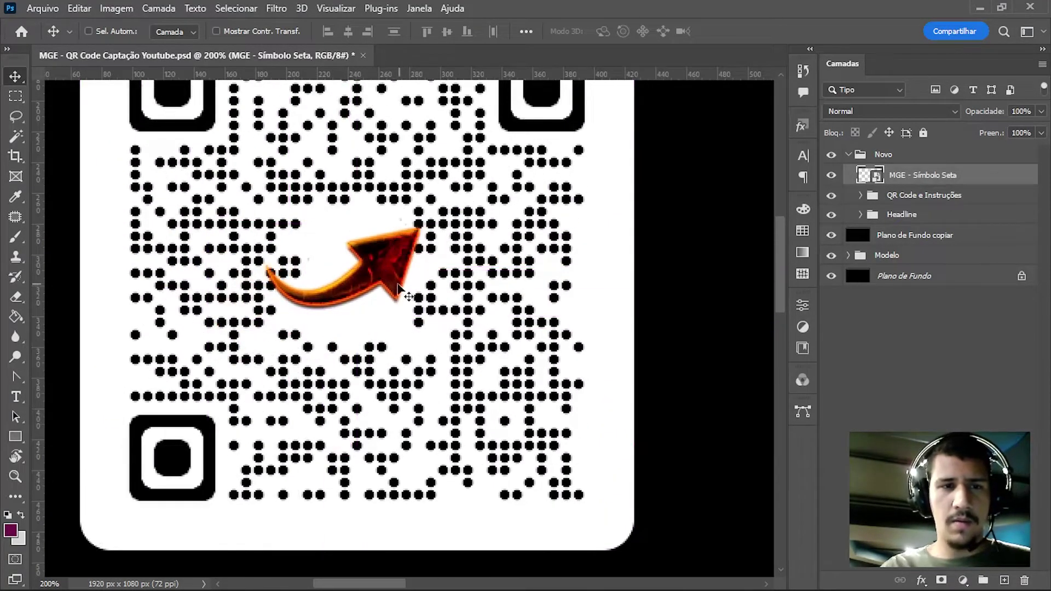
key("ctrl+minus")
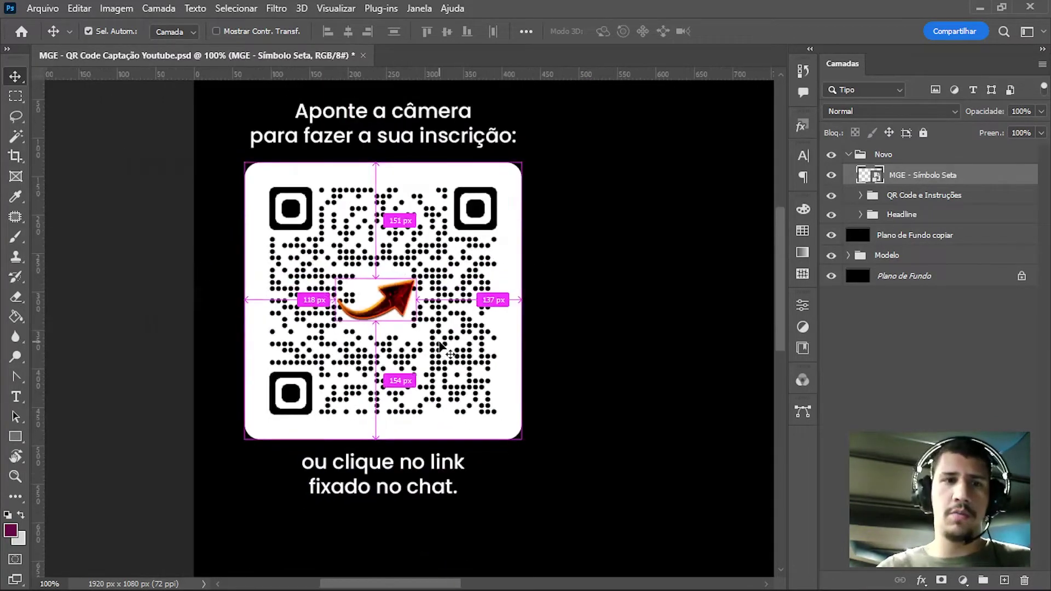
Scale the arrow to 9% and rotate it so it tilts upward.
key("ctrl+t")
left_click_drag(468, 331, 431, 282)
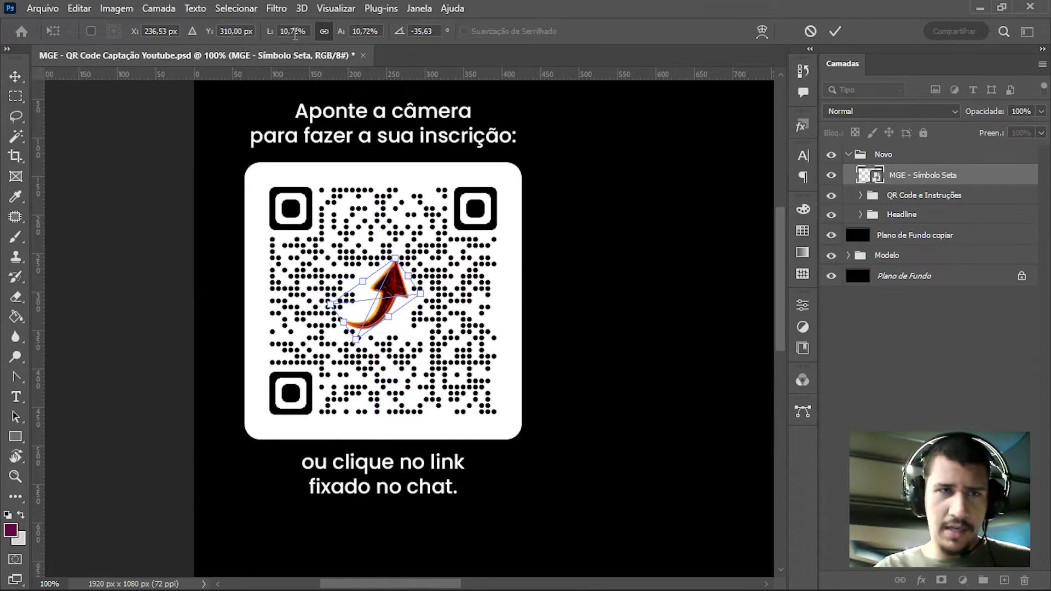
type("9")
key("Return")
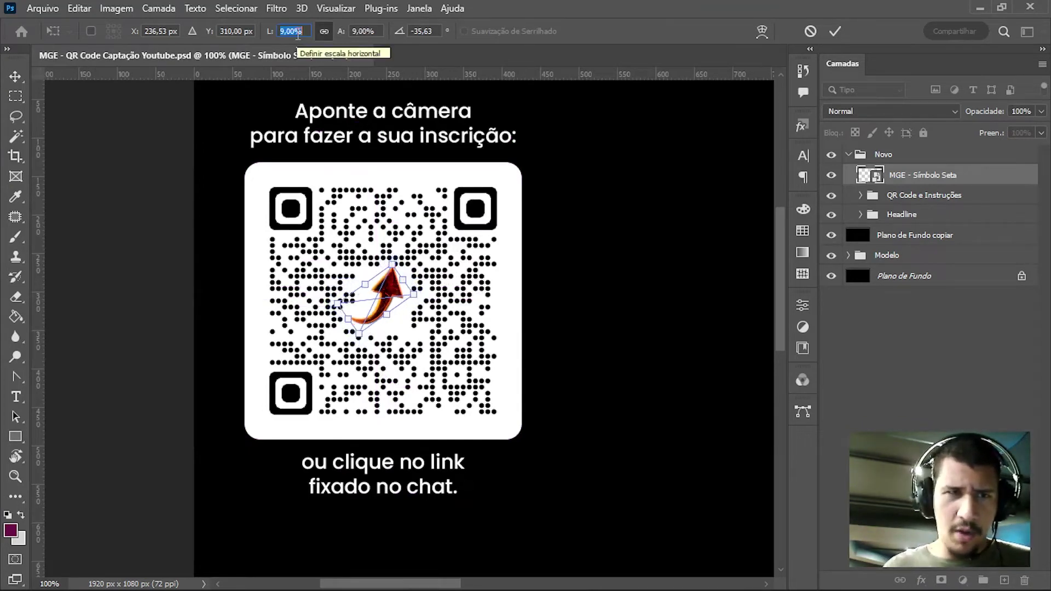
key("Return")
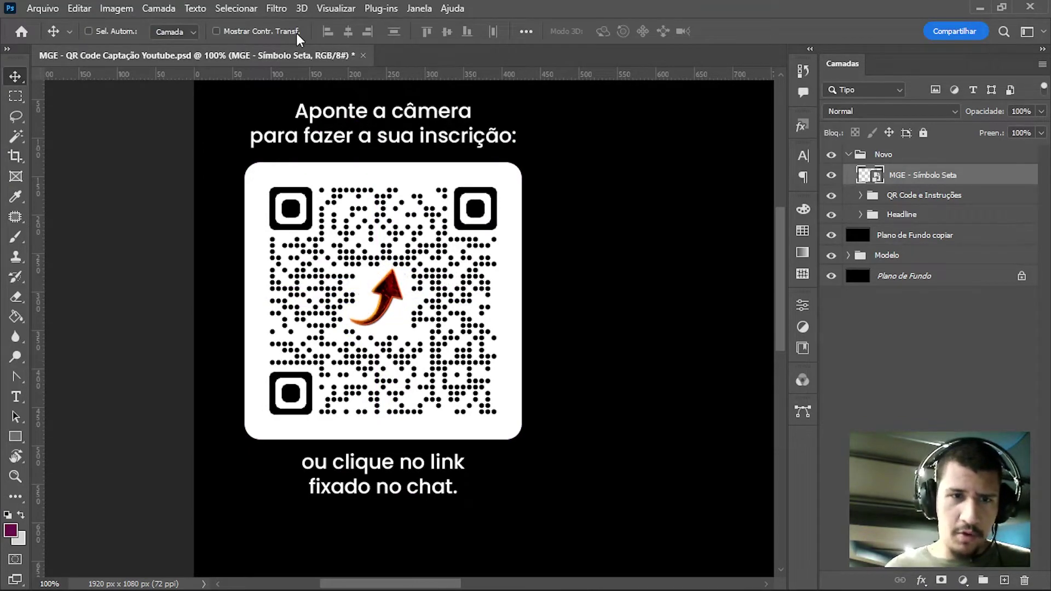
key("ctrl+t")
left_click_drag(454, 265, 463, 279)
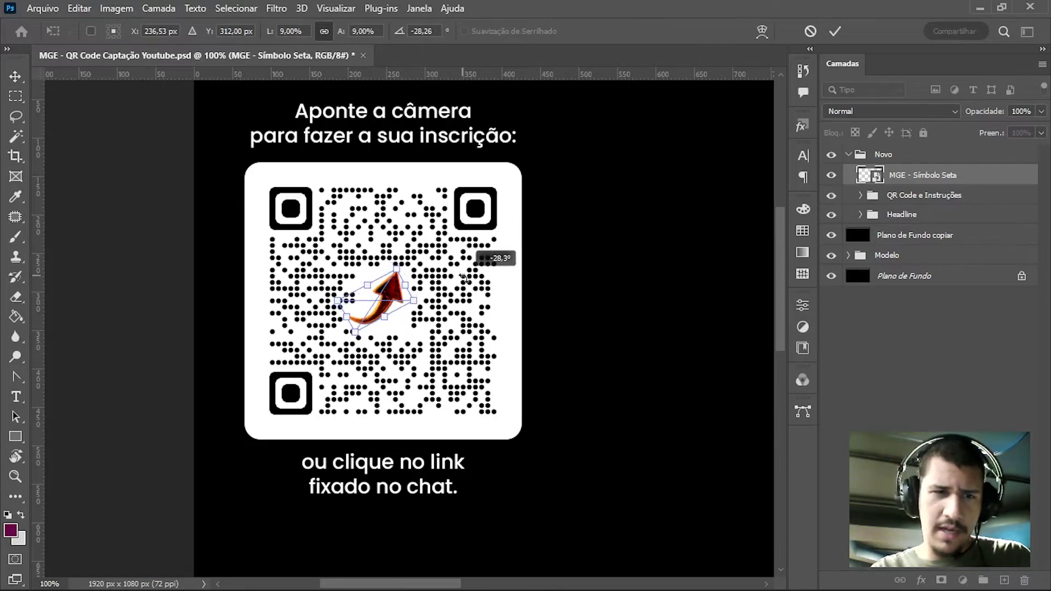
key("Return")
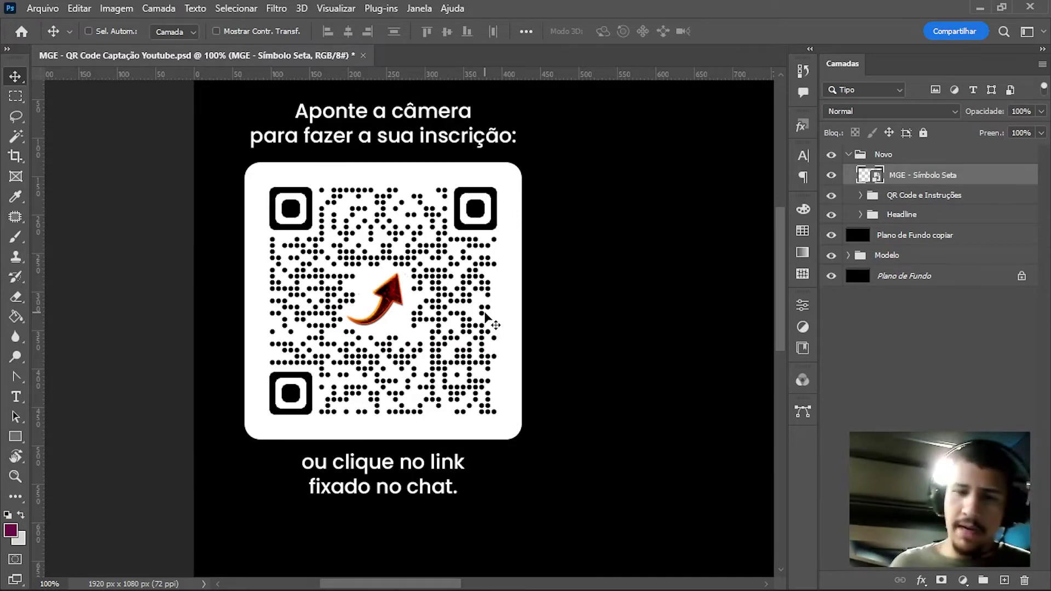
key("ctrl+0")
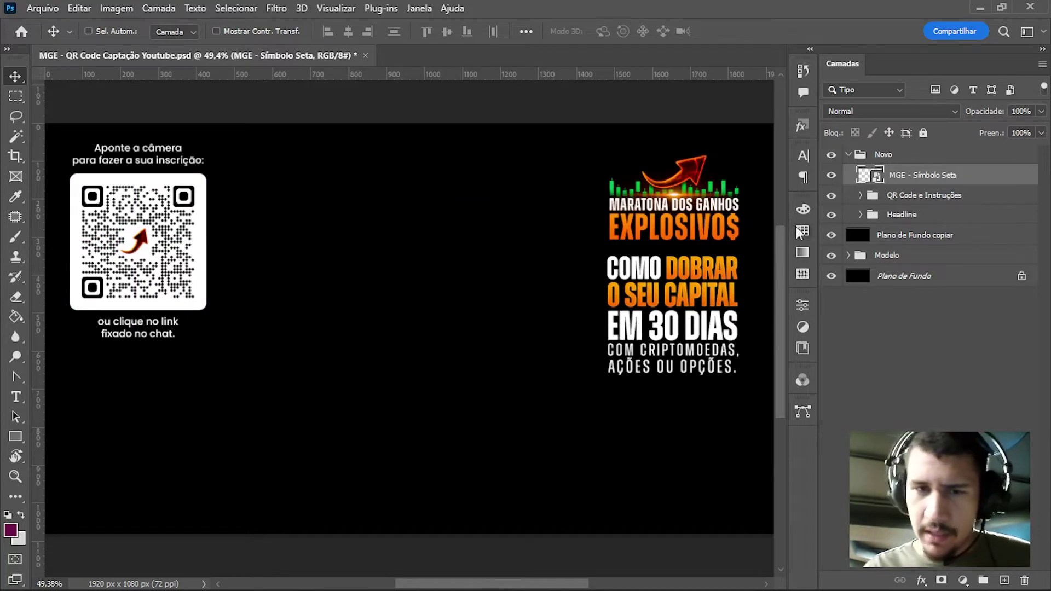
Open the Gradient Editor for the como dobrar copiar layer's gradient overlay.
left_click(733, 268, "ctrl")
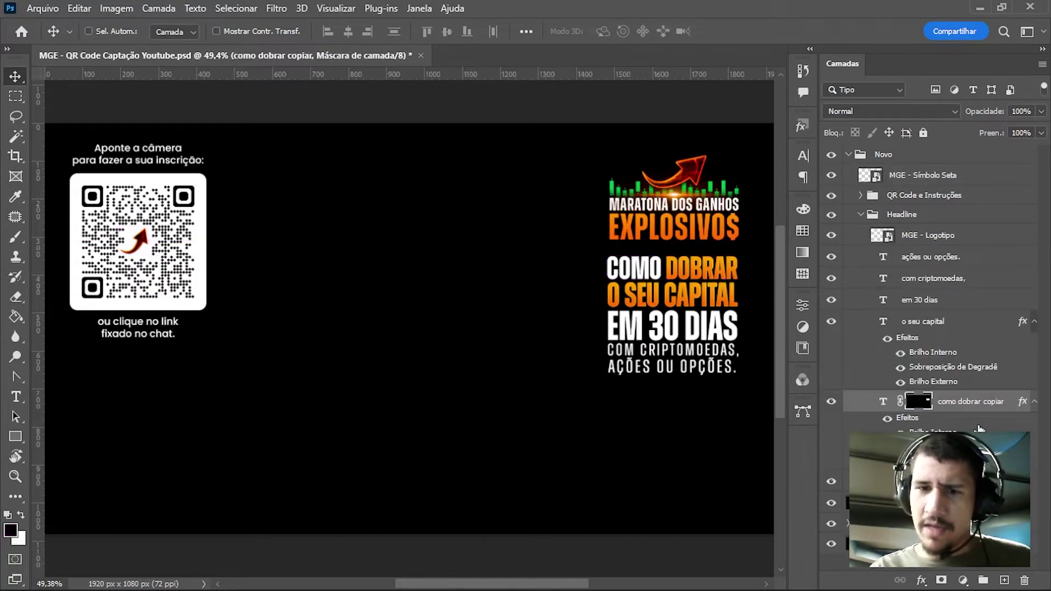
key("ctrl+plus")
key("ctrl+plus")
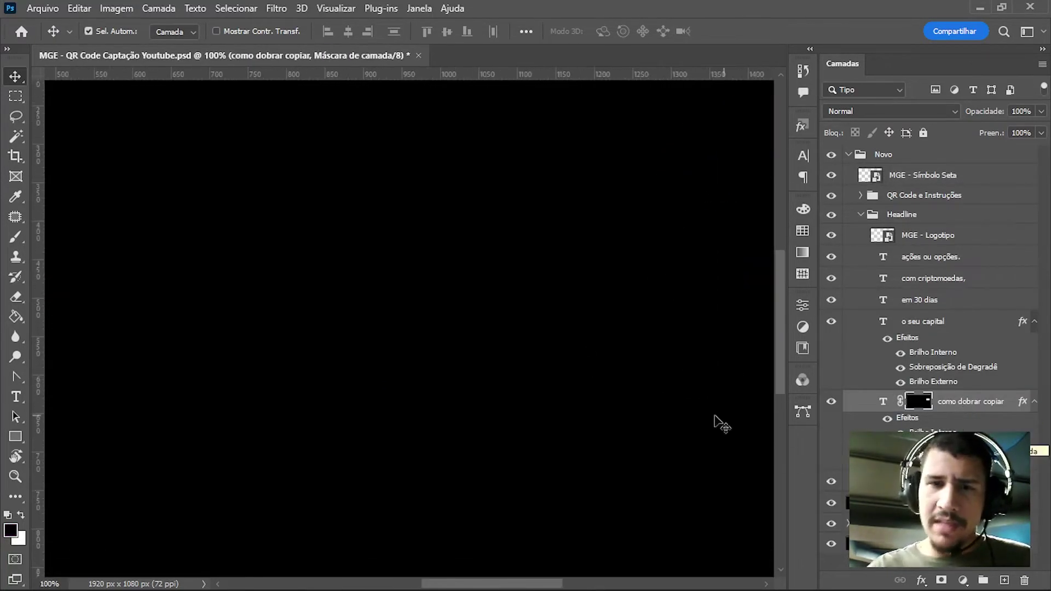
scroll(622, 496, "right", 3)
scroll(623, 493, "right", 2)
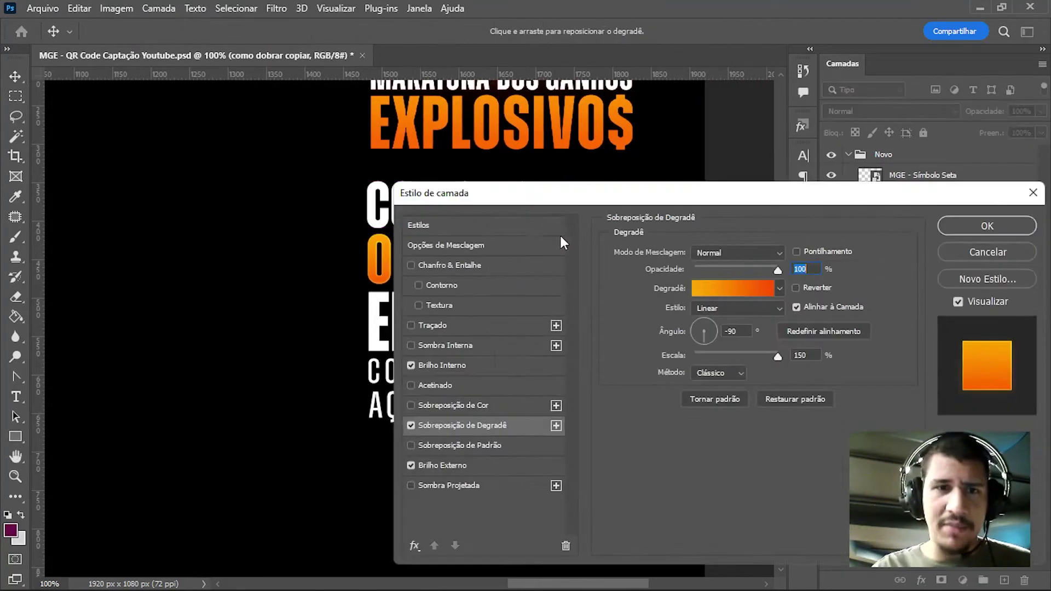
left_click_drag(675, 188, 661, 280)
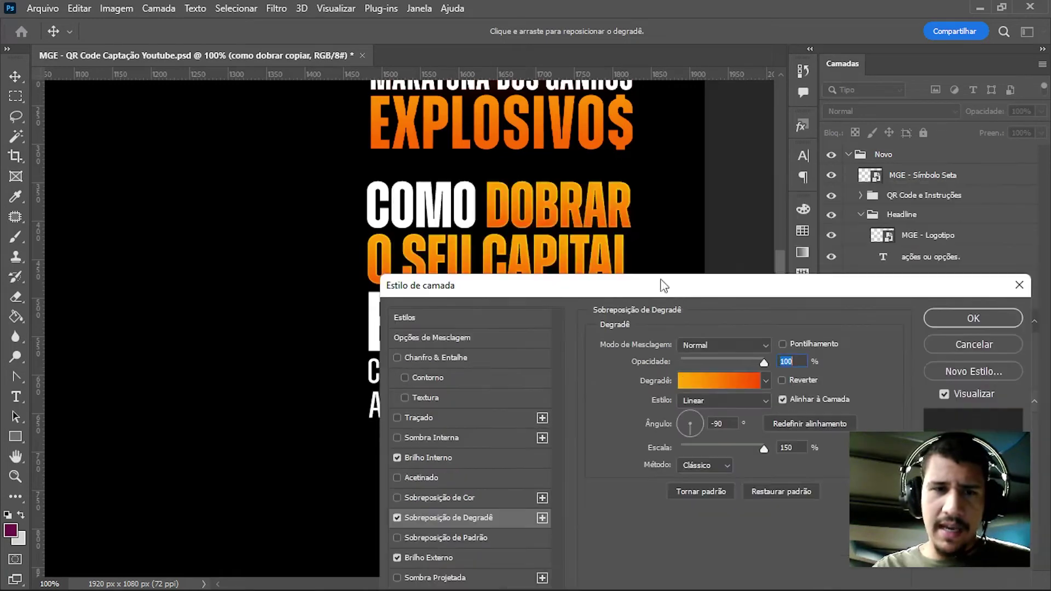
left_click(688, 383)
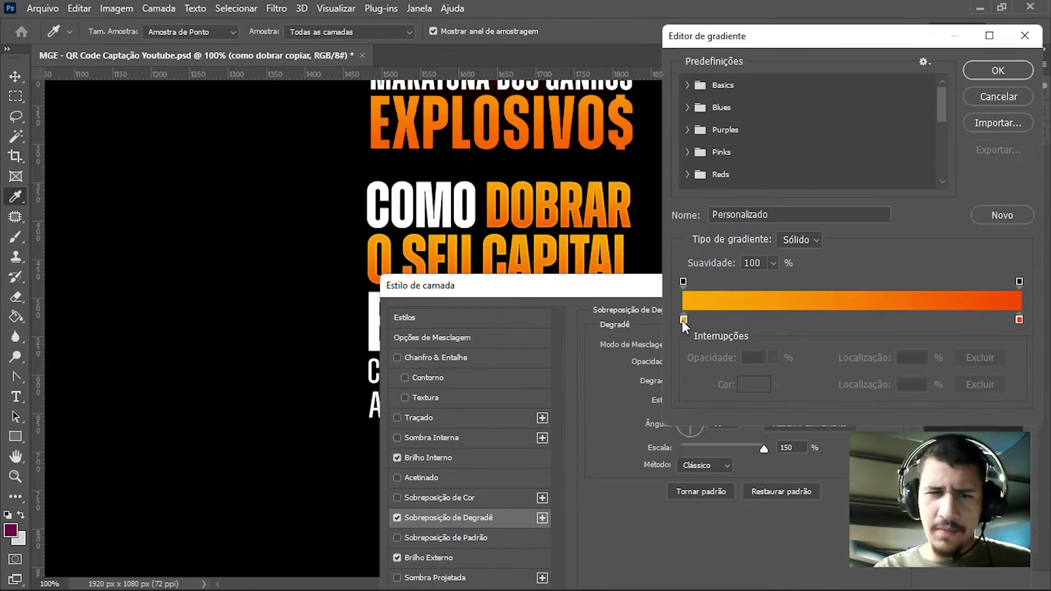
Set the gradient stops to orange sampled from the EXPLOSIVO$ logo and apply.
double_click(684, 319)
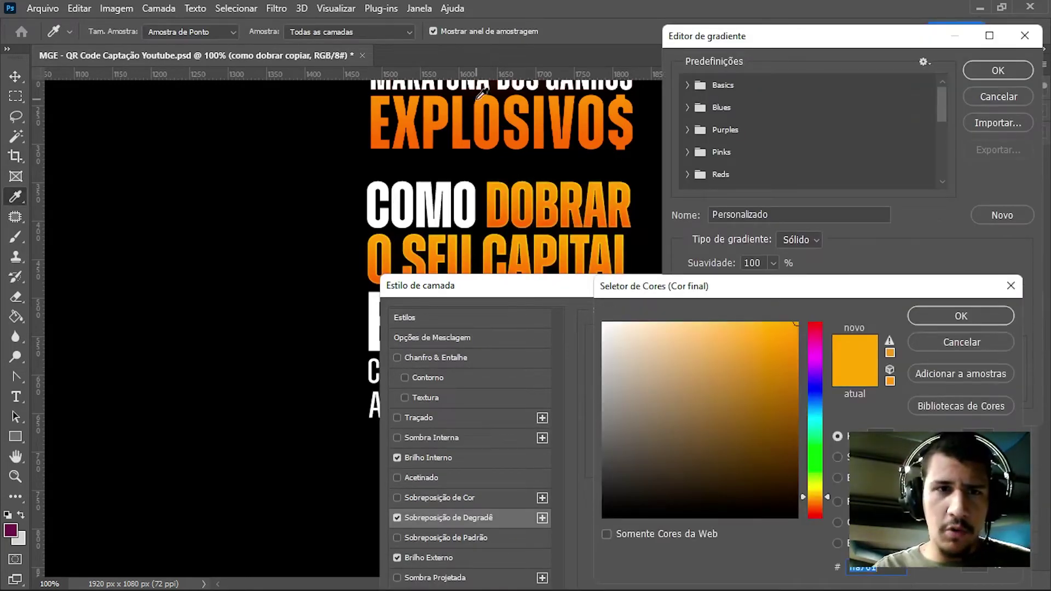
left_click(485, 101)
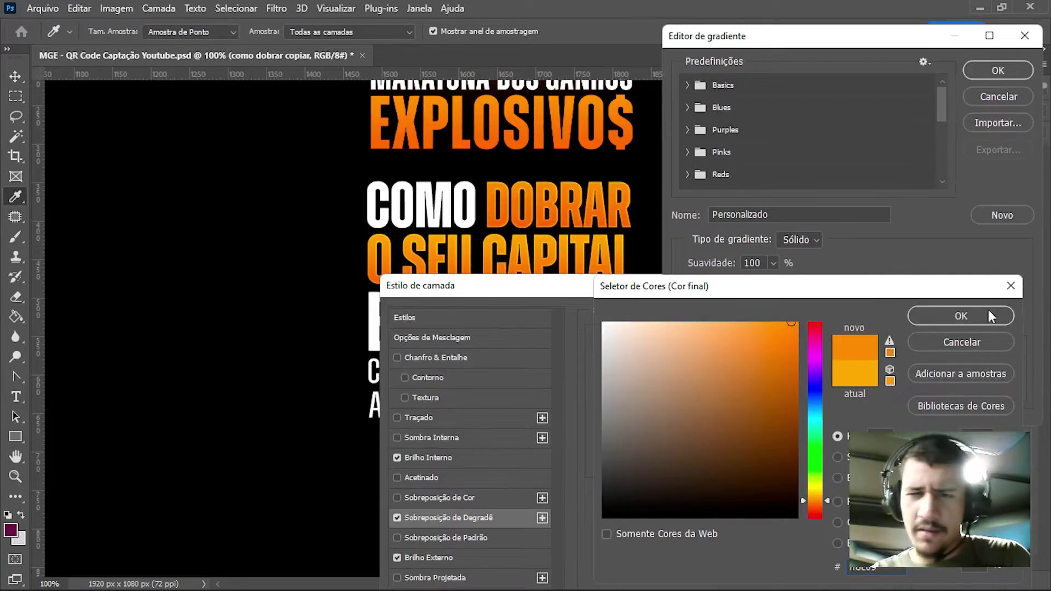
left_click(961, 316)
left_click(1019, 320)
double_click(1019, 320)
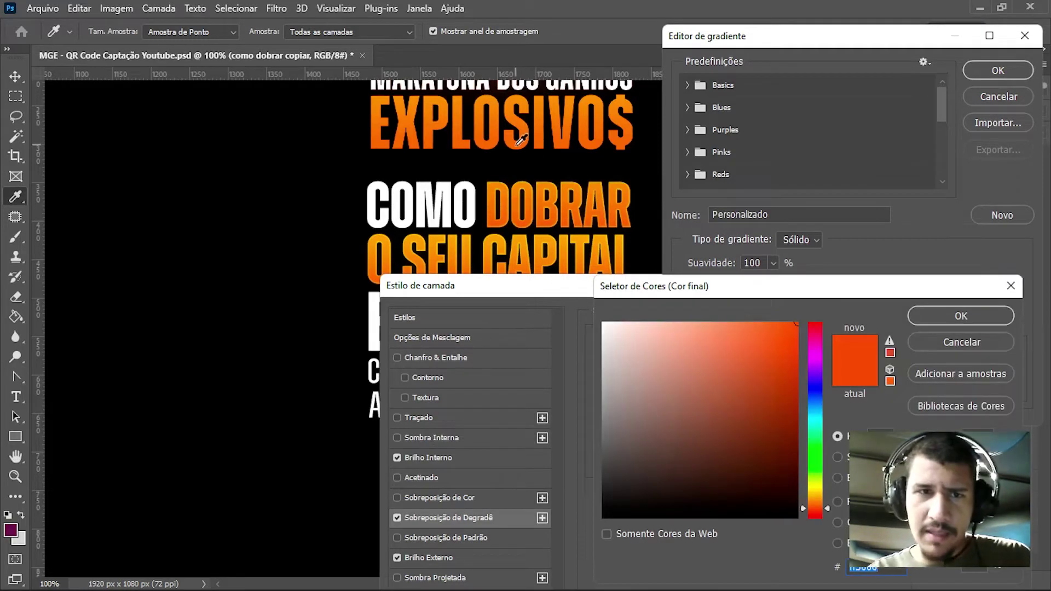
left_click(518, 145)
key("Return")
key("Return")
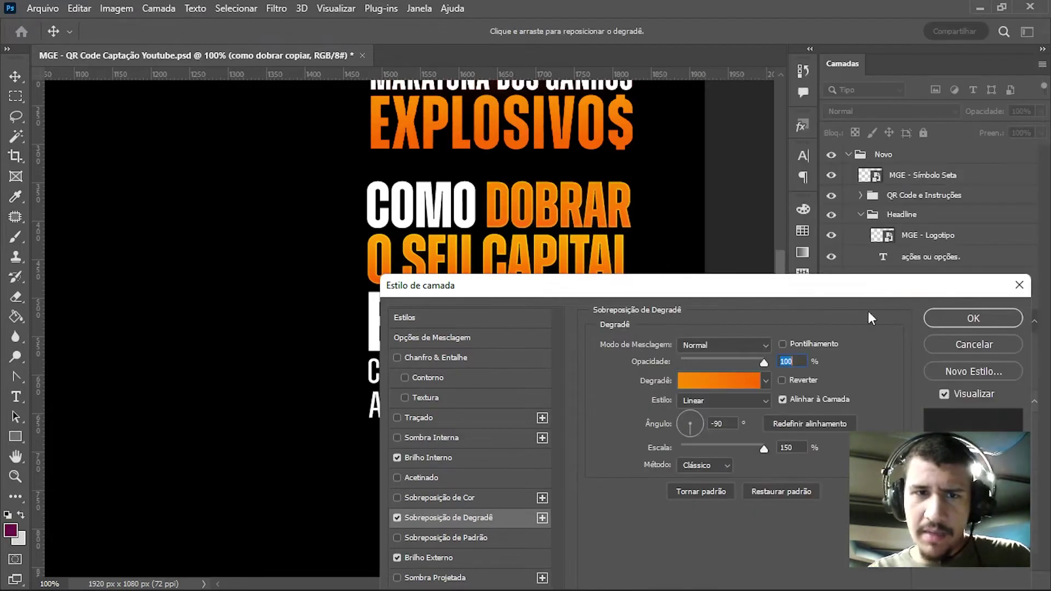
left_click(1004, 314)
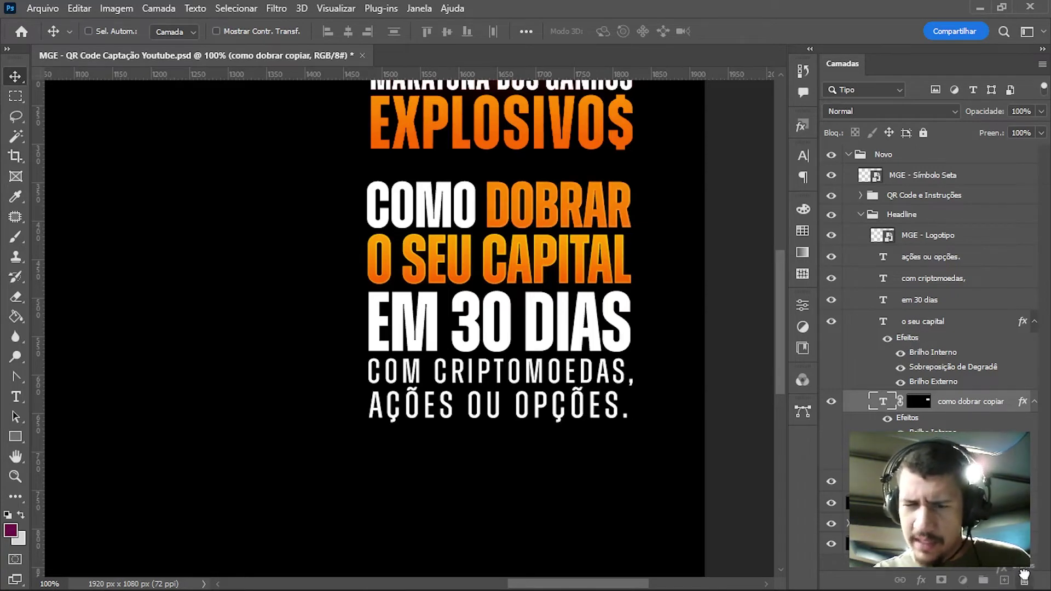
Give the o seu capital layer the headline's orange layer style, then save.
left_click_drag(1023, 575, 1024, 579)
left_click_drag(906, 366, 922, 328)
key("ctrl+0")
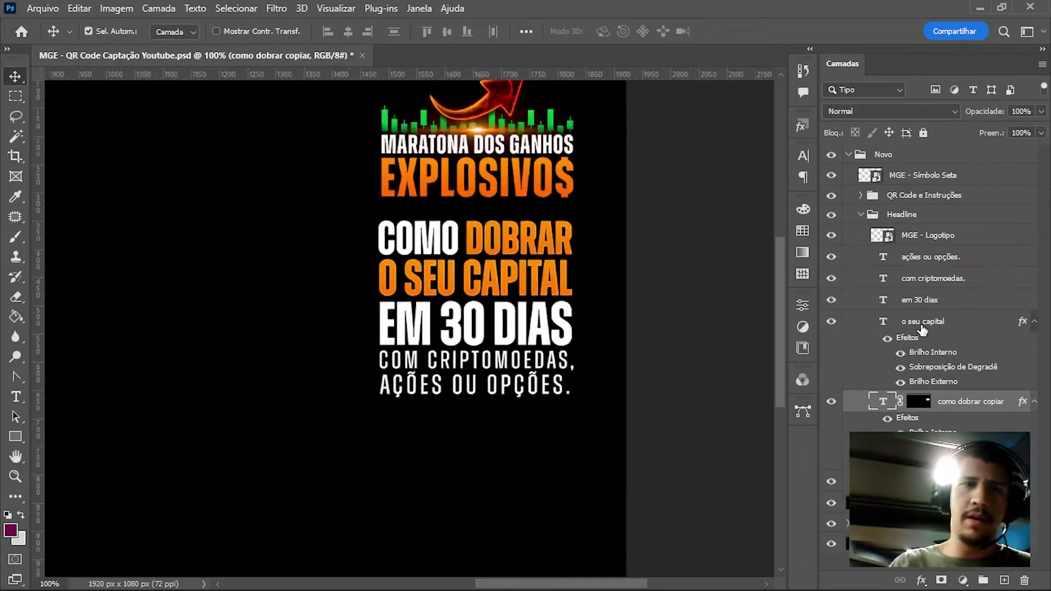
key("ctrl+s")
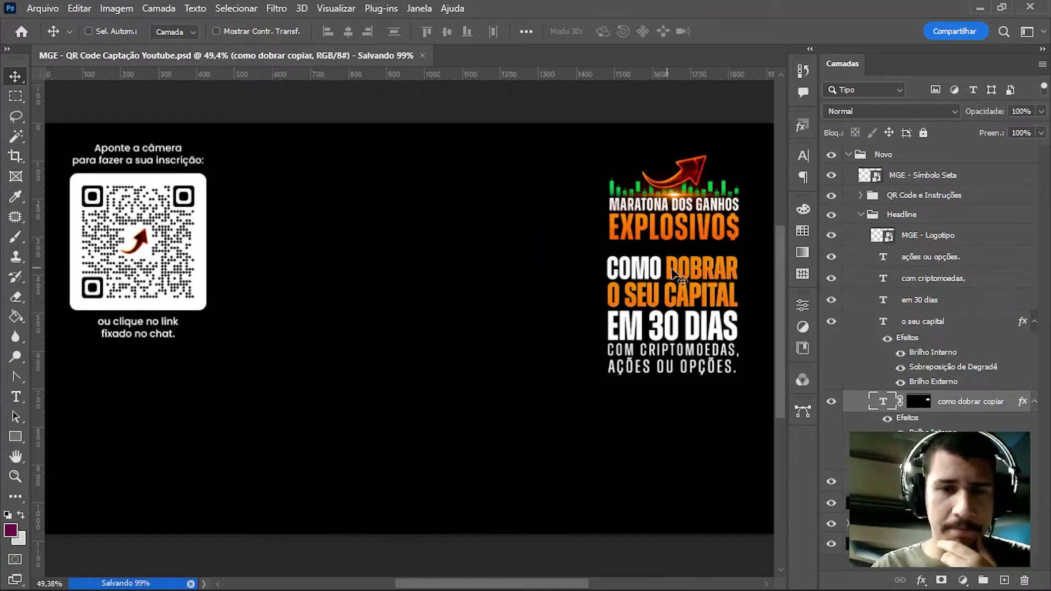
Move a copy of the Upsell WhatsApp presenter frame layer above Plano de Fundo copiar.
left_click(846, 528)
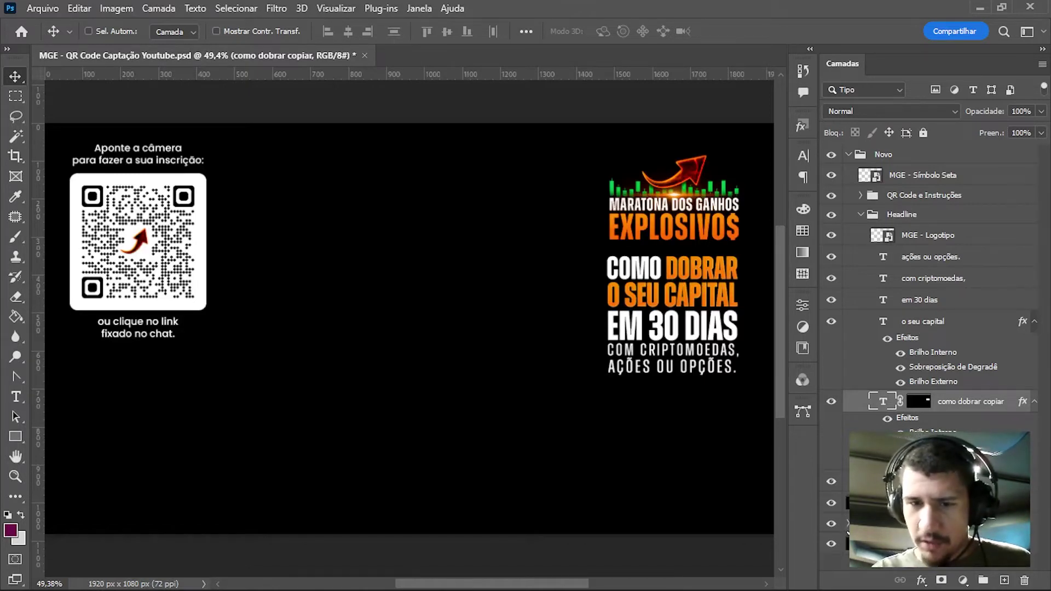
scroll(930, 329, "down", 3)
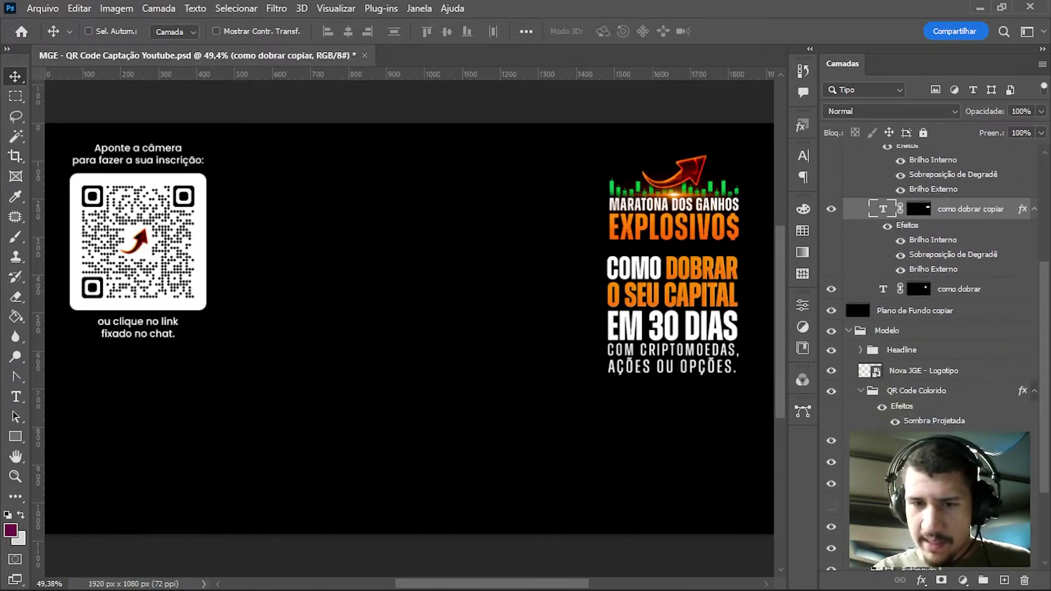
scroll(931, 329, "down", 5)
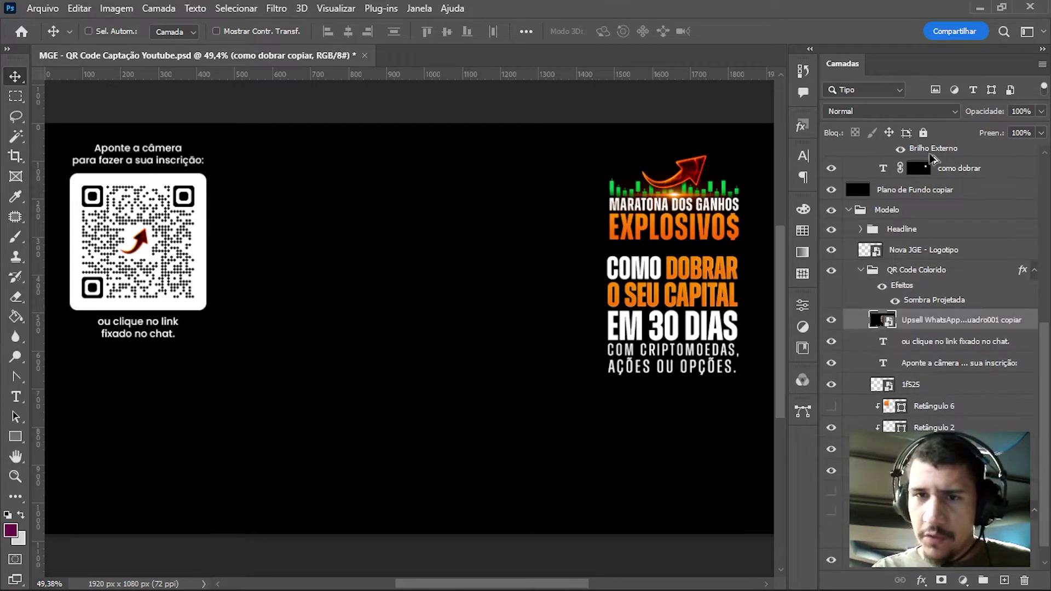
left_click_drag(930, 320, 922, 213)
key("Delete")
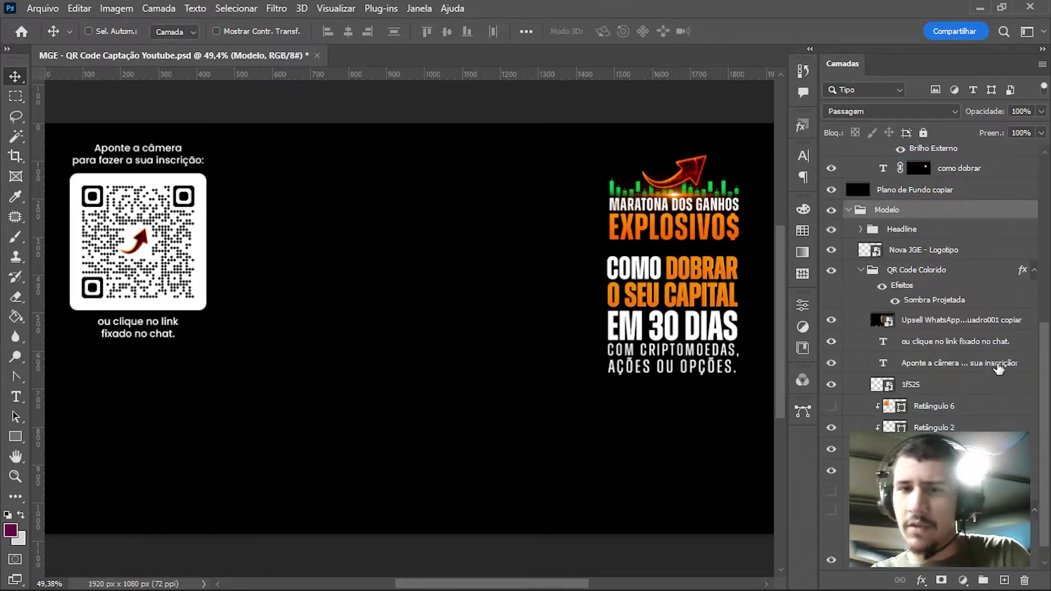
left_click_drag(1000, 321, 906, 194)
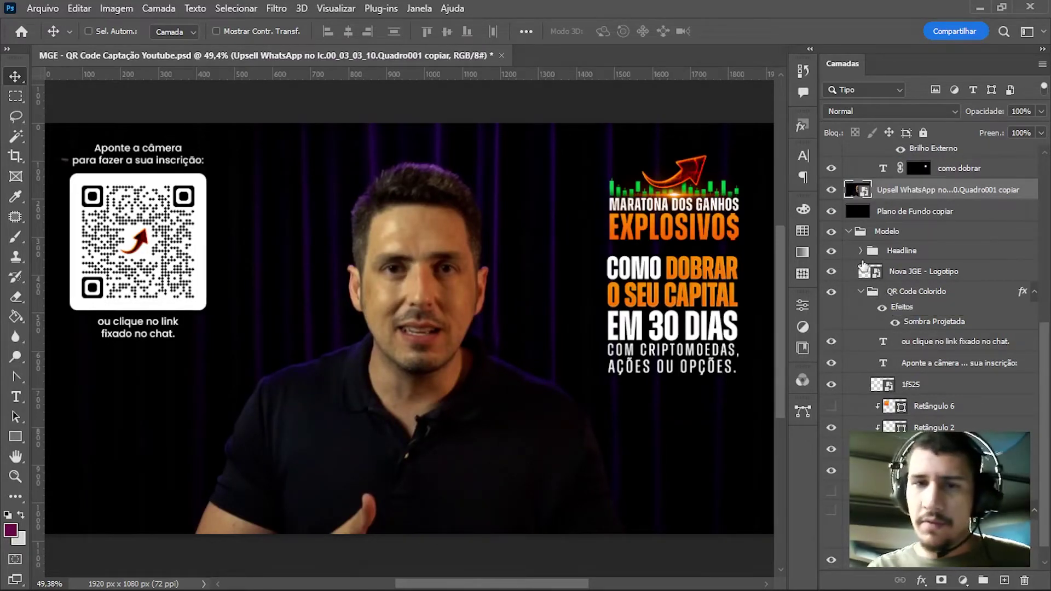
left_click(846, 232)
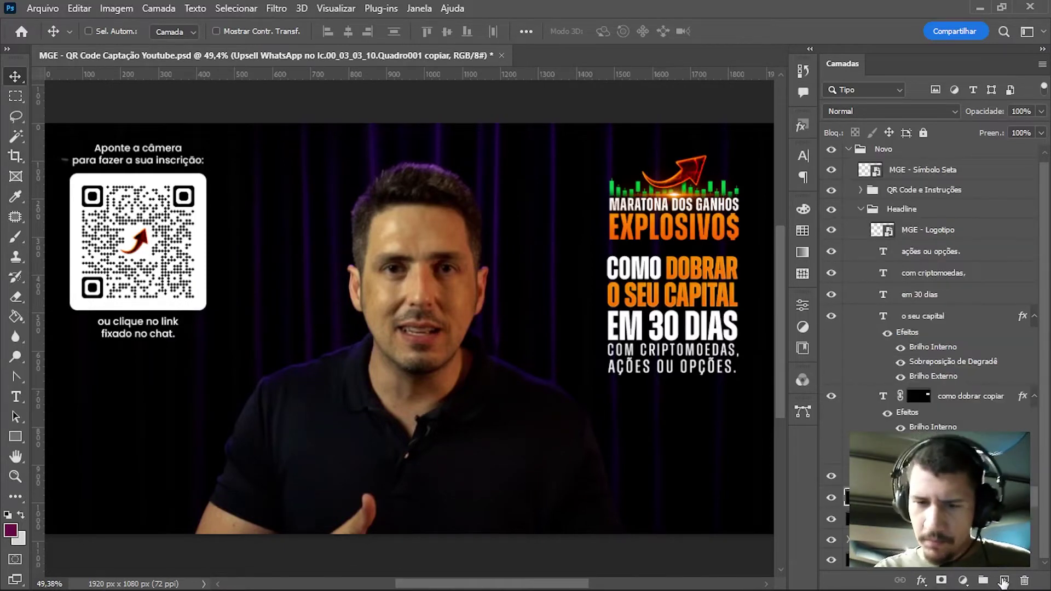
Open the Pexels homepage in Chrome.
left_click(678, 572)
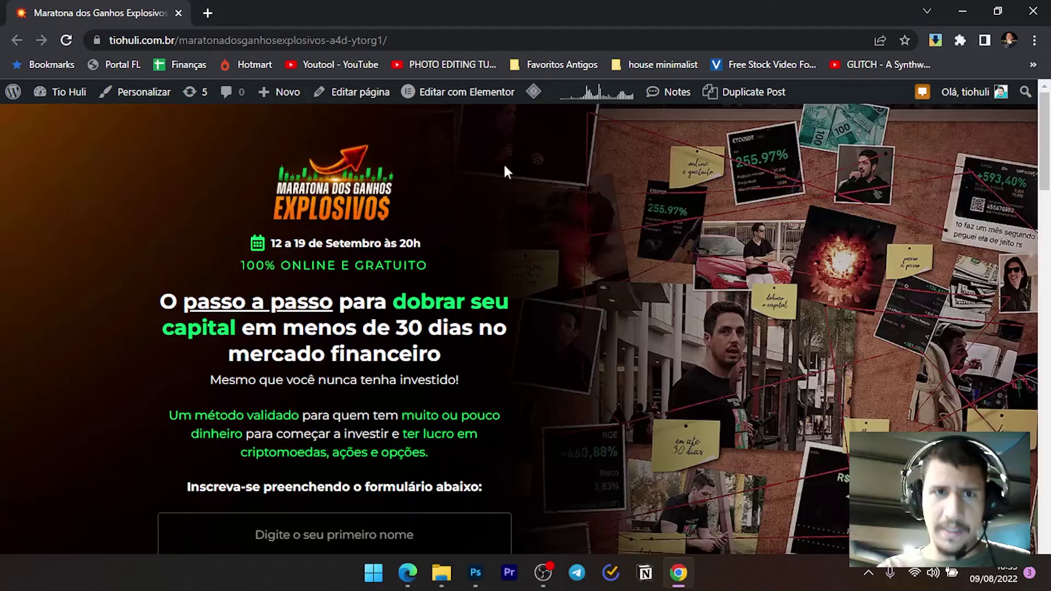
left_click(382, 40)
type("pexels.com")
key("Return")
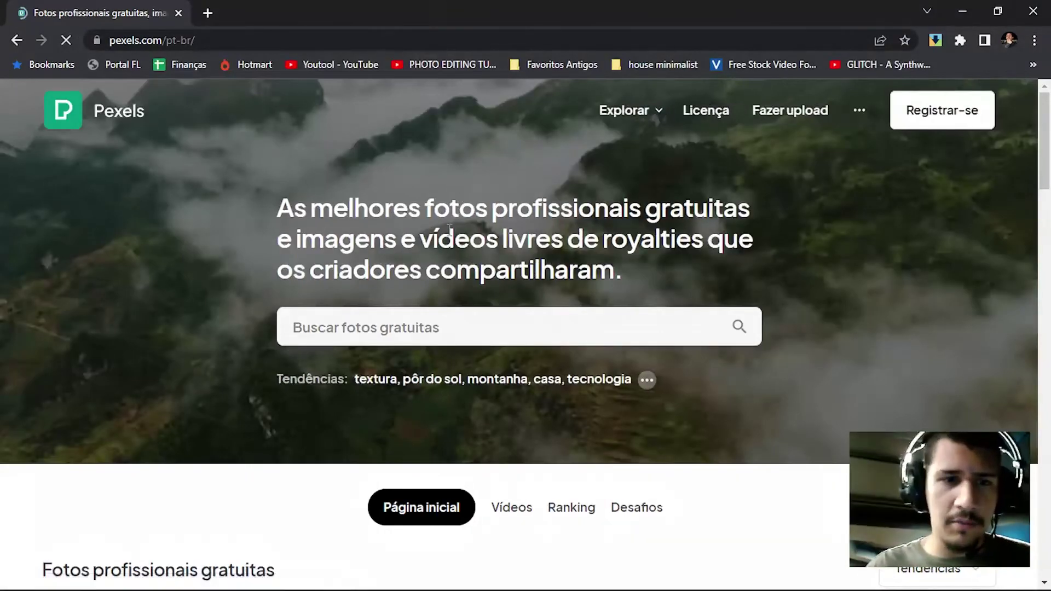
scroll(445, 289, "down", 5)
scroll(446, 288, "down", 2)
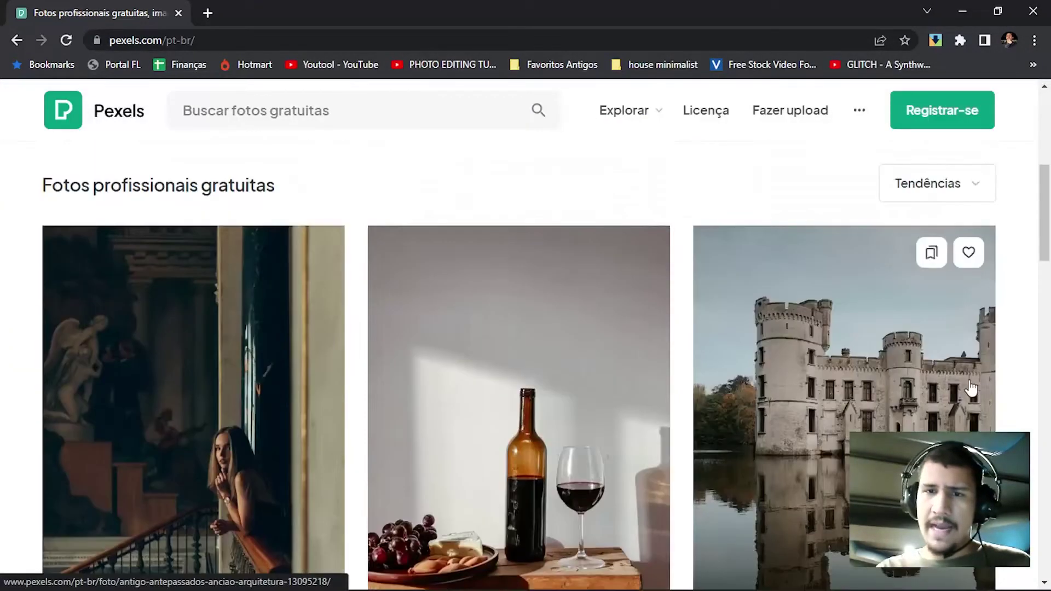
scroll(979, 394, "down", 4)
scroll(965, 425, "up", 5)
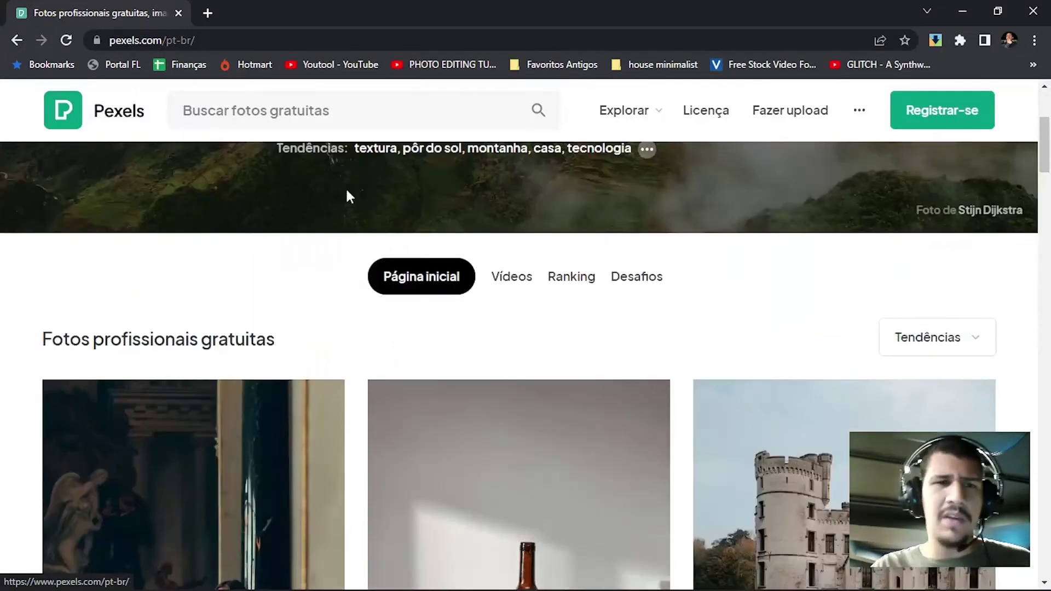
Search Pexels for 'people' and download the photo of the man with a backpack.
left_click(338, 107)
type("people")
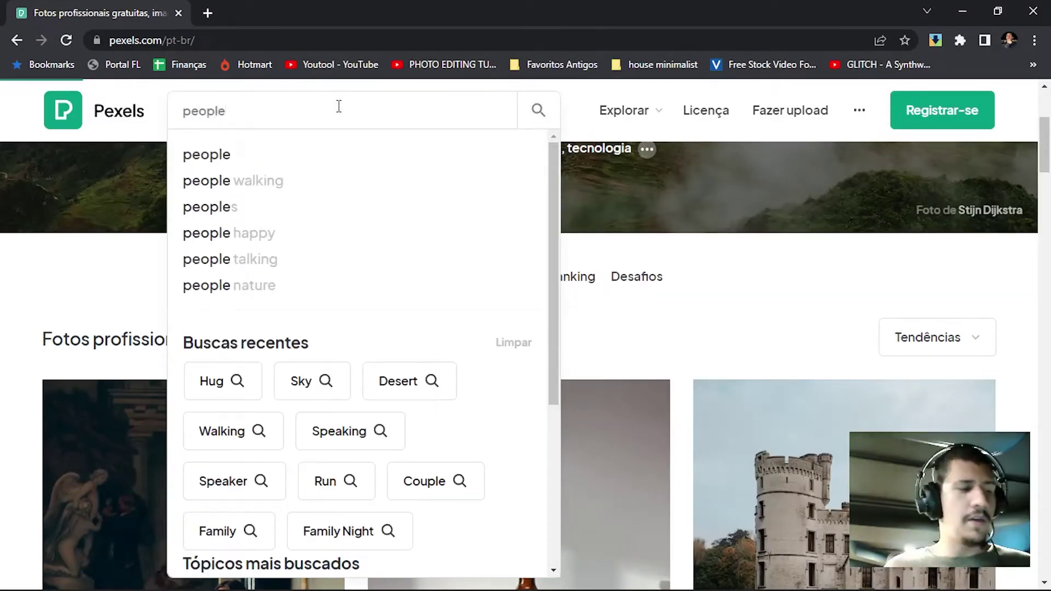
key("Return")
scroll(405, 268, "down", 5)
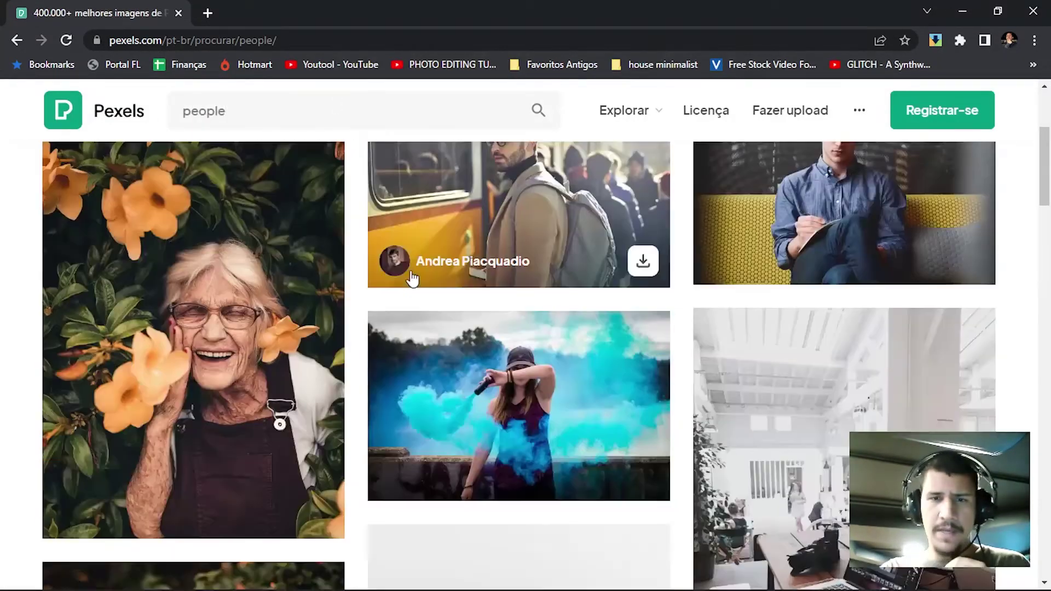
scroll(423, 288, "down", 5)
scroll(419, 296, "down", 5)
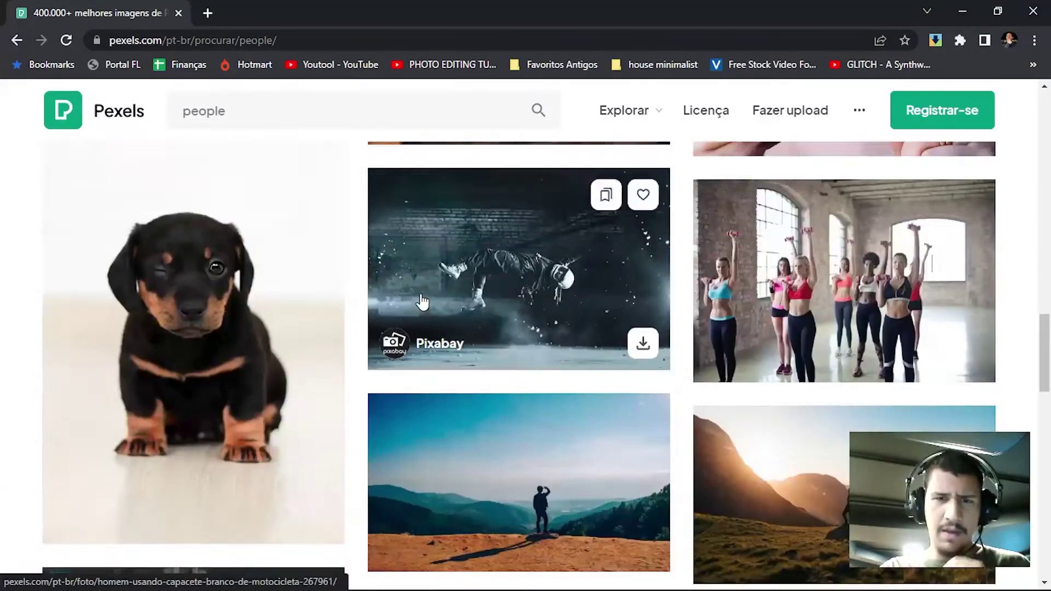
scroll(419, 295, "down", 5)
scroll(422, 298, "down", 5)
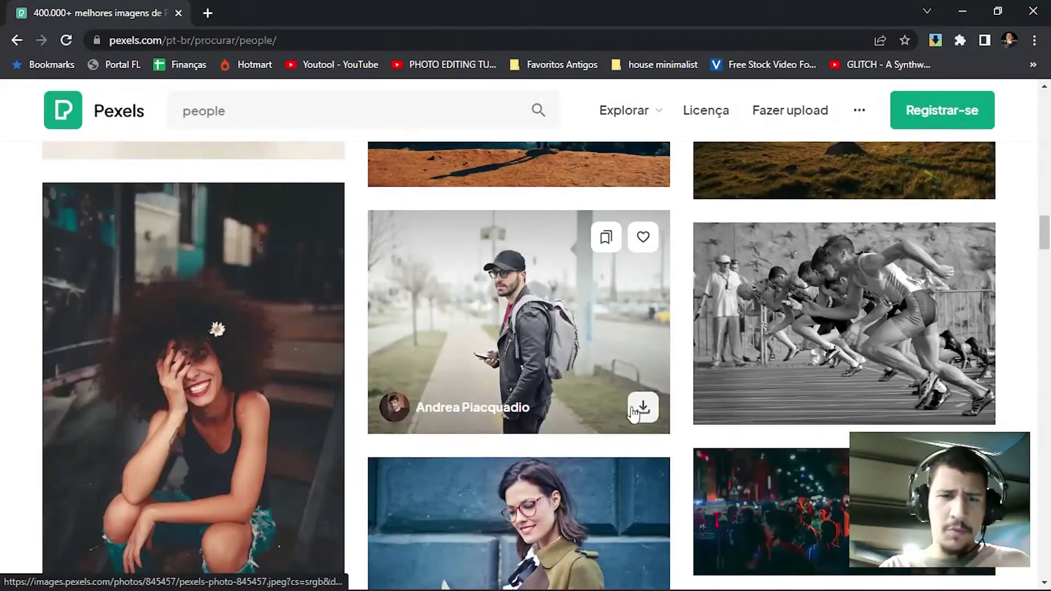
left_click(639, 415)
Place the downloaded Pexels backpack photo, enlarged to cover the whole canvas.
key("super+d")
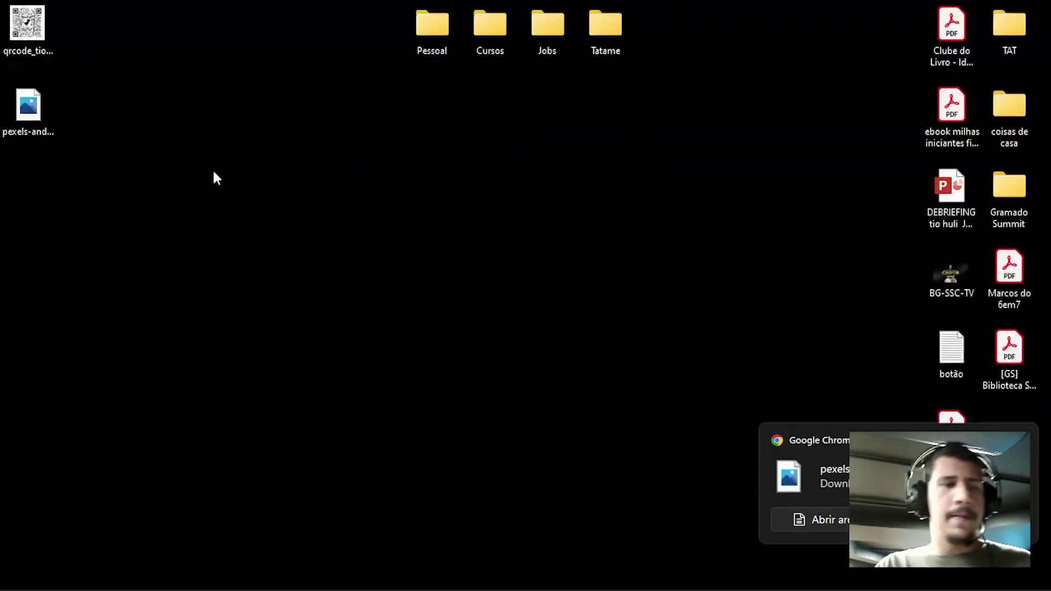
left_click_drag(26, 109, 422, 282)
key("alt+Tab")
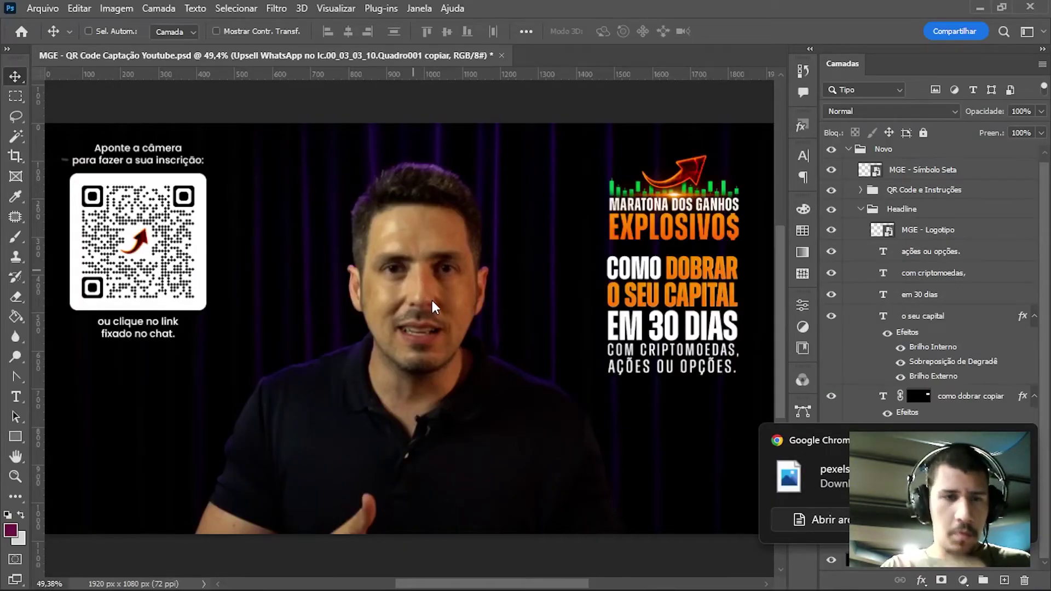
left_click_drag(424, 297, 431, 298)
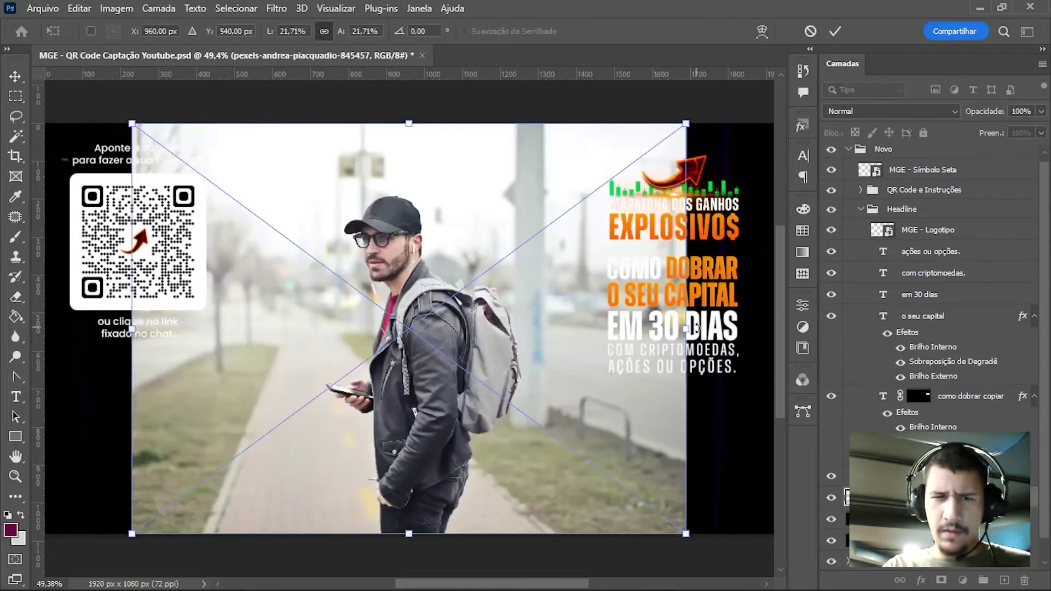
left_click_drag(693, 328, 772, 330)
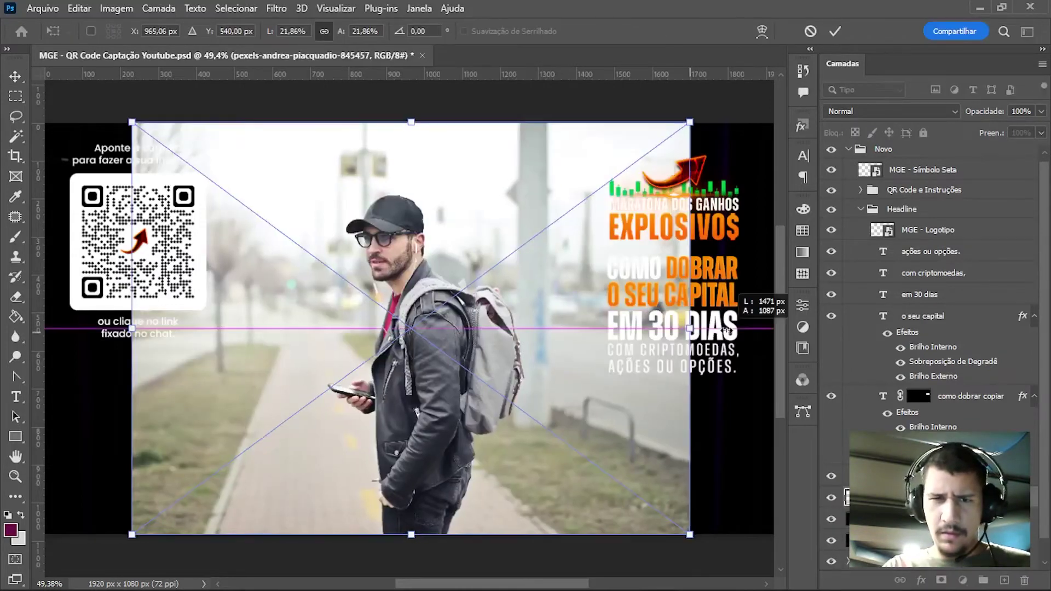
key("ctrl+minus")
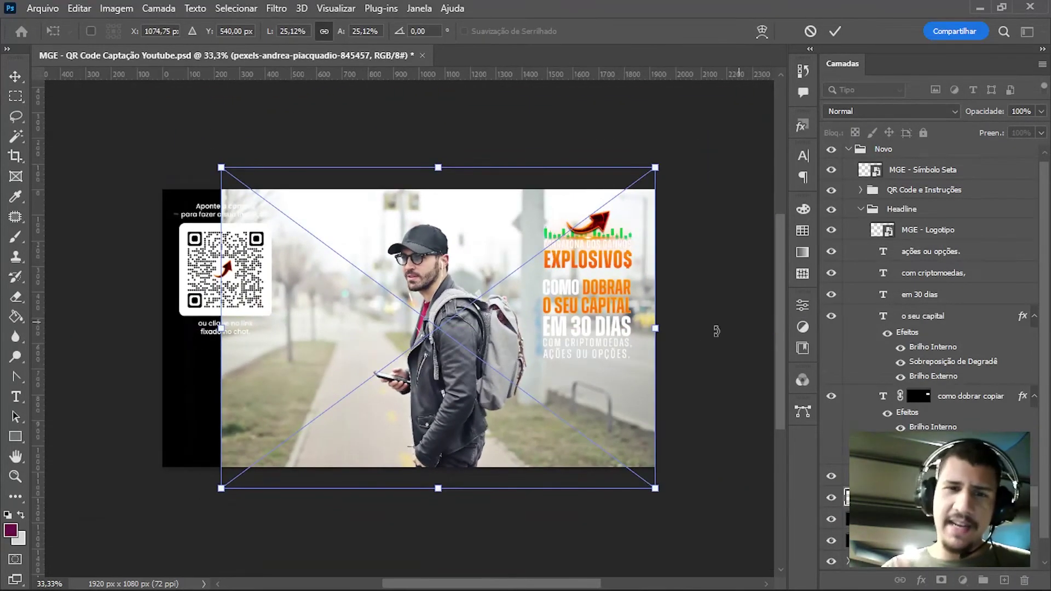
left_click_drag(221, 328, 141, 329)
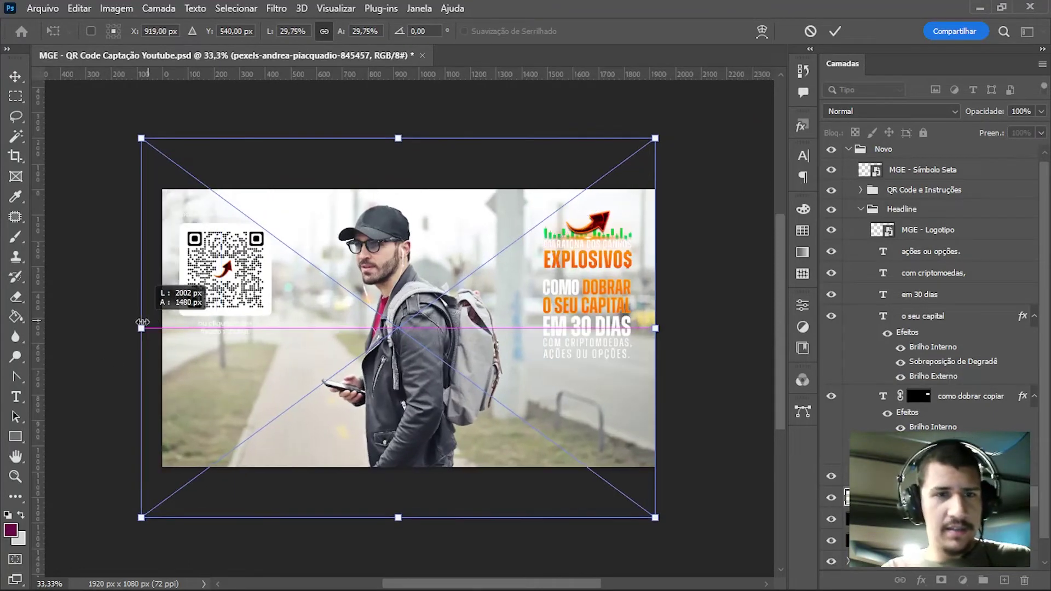
key("Return")
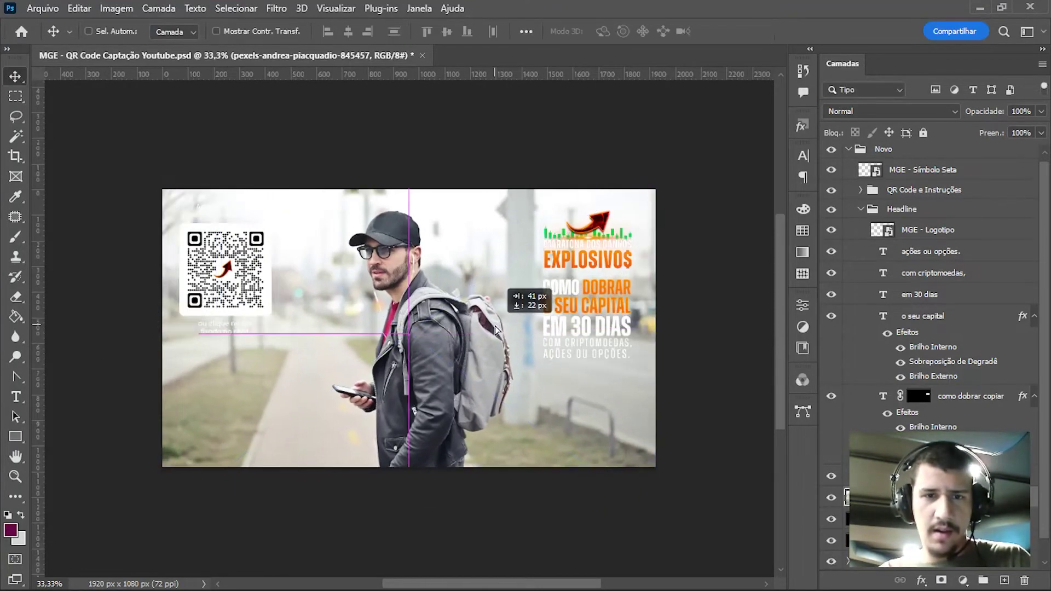
left_click_drag(503, 363, 513, 369)
key("ctrl+0")
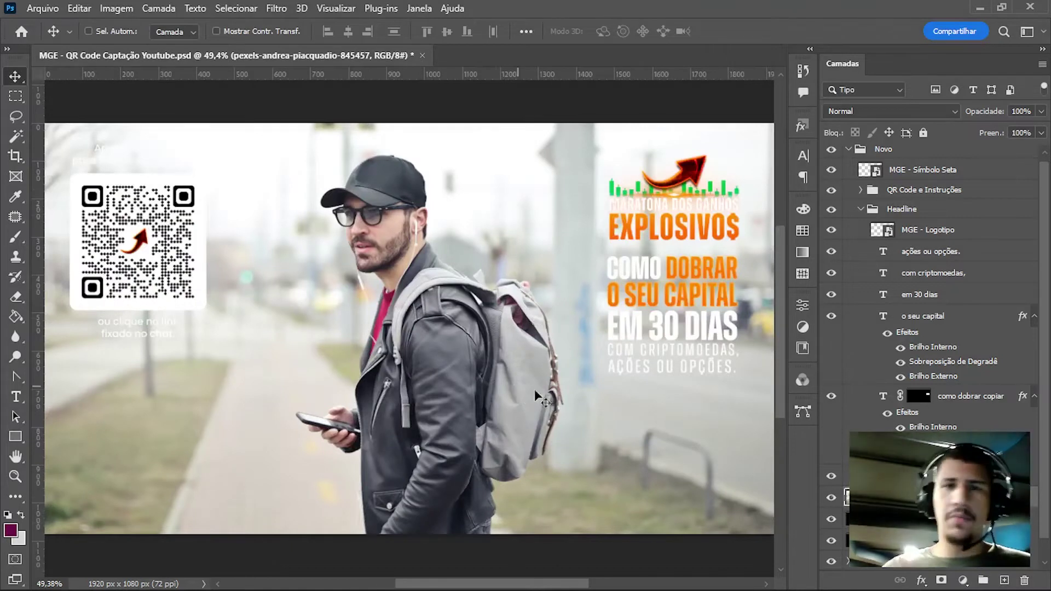
Add a new empty layer for the Sombra shadow.
scroll(930, 356, "down", 1)
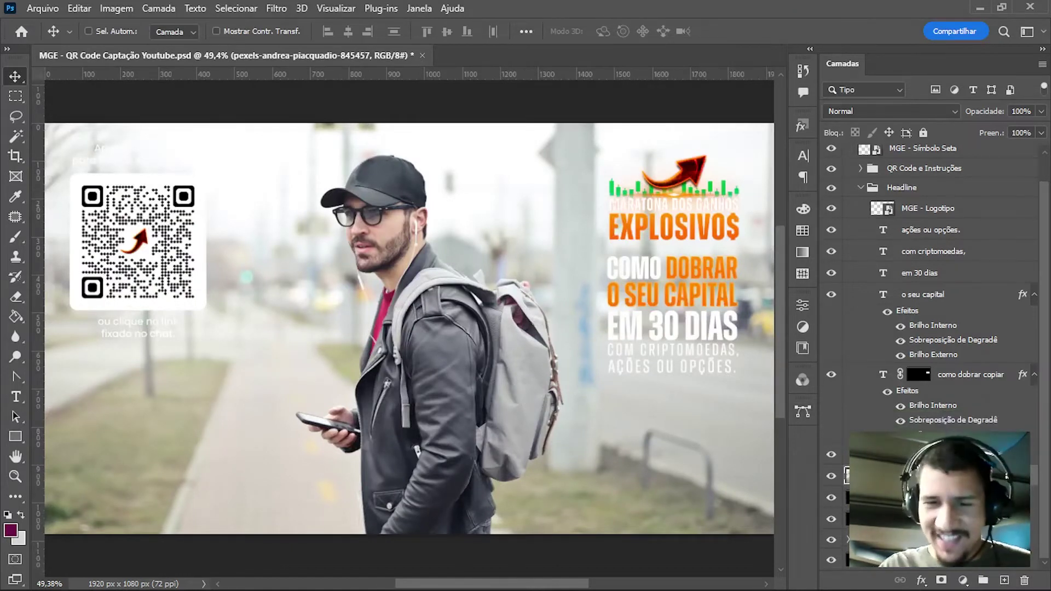
scroll(931, 356, "down", 5)
scroll(930, 355, "down", 5)
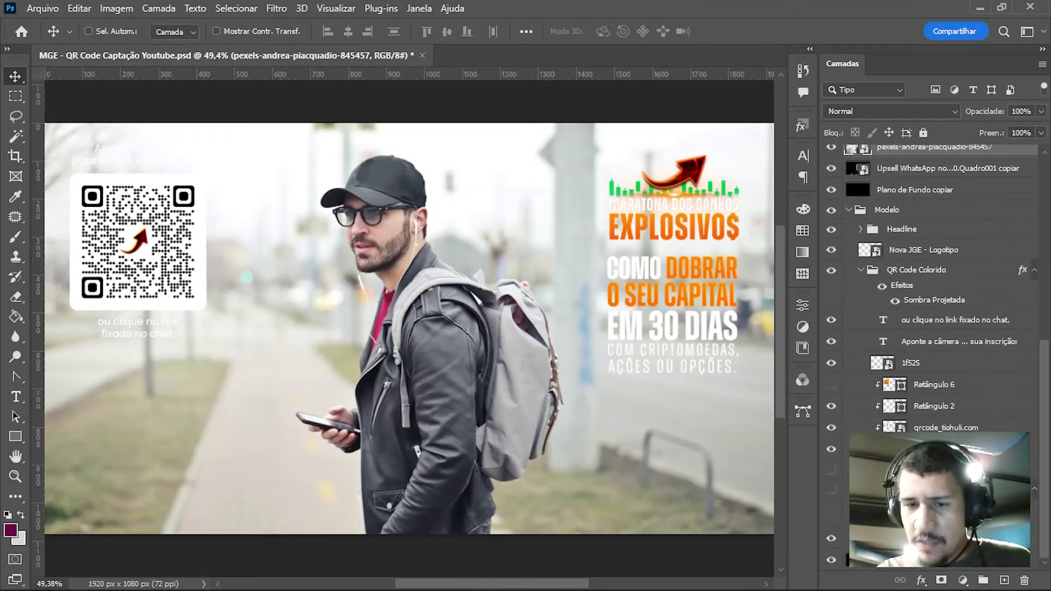
scroll(931, 356, "up", 4)
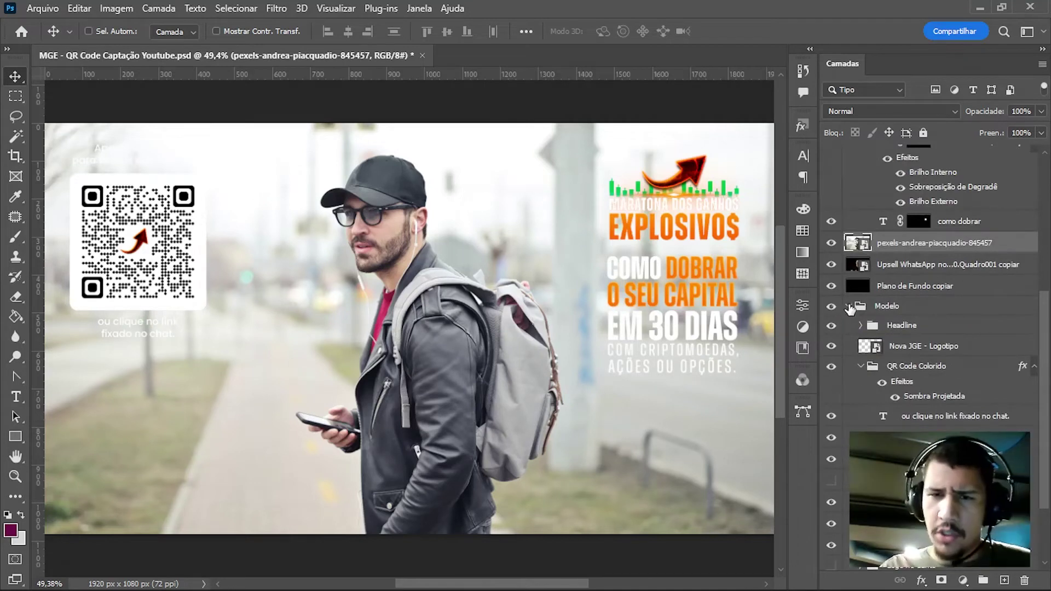
scroll(930, 356, "up", 3)
left_click(1003, 582)
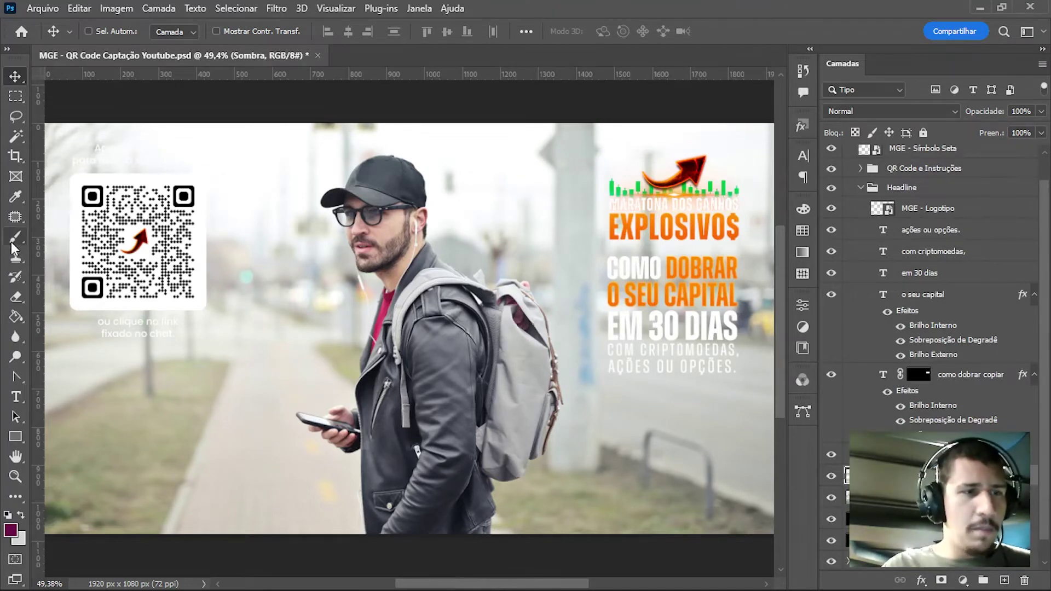
Reset the foreground colour to black and choose the Brush at about 600 px.
key("i")
left_click(10, 529)
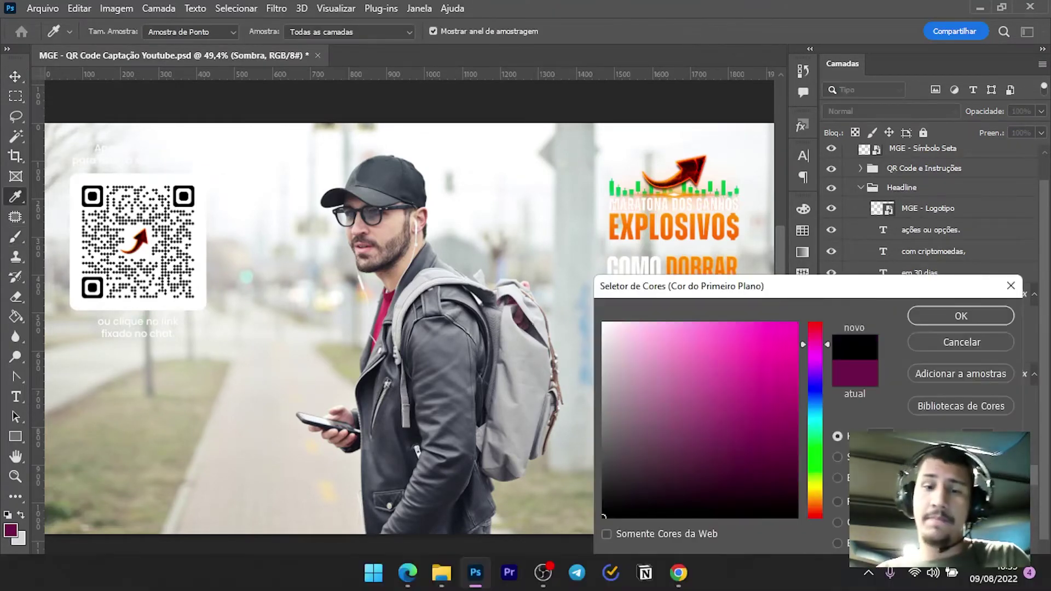
key("Return")
key("b")
key("bracketright")
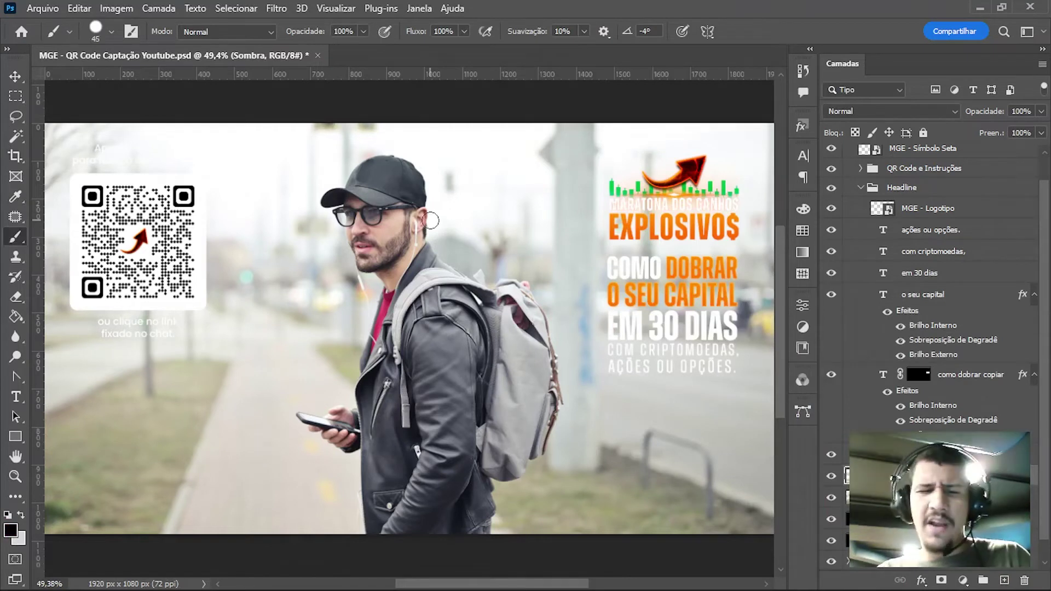
key("bracketright")
key("bracketright")
key("bracketright")
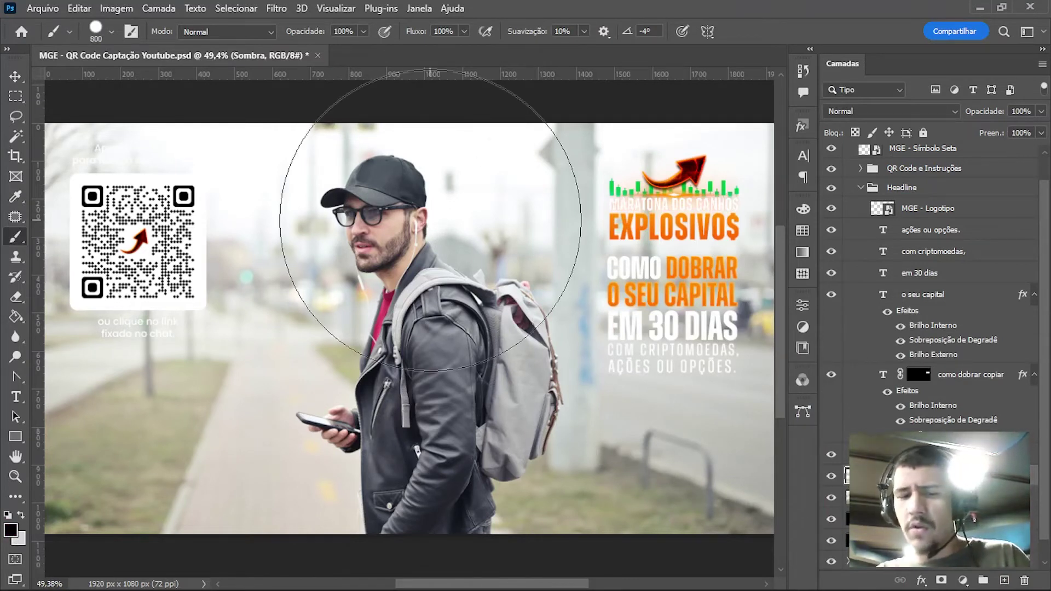
key("bracketleft")
key("bracketleft")
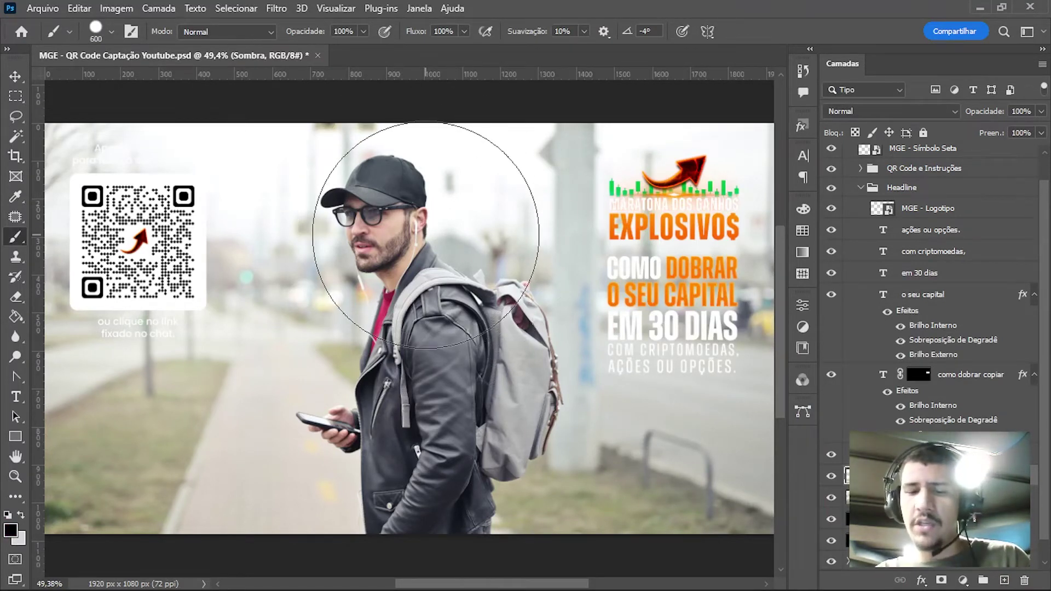
key("bracketleft")
Set the brush to 0% hardness and enlarge it to 1500 px over the full canvas.
key("bracketleft")
key("bracketleft")
key("bracketleft")
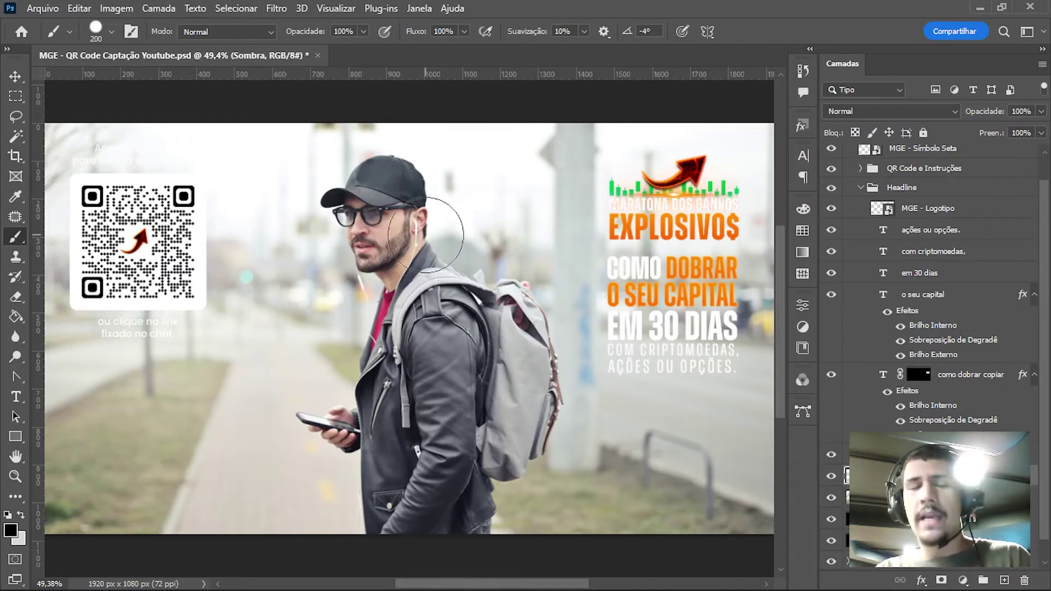
key("bracketleft")
key("bracketleft")
key("bracketleft")
key("bracketright")
key("bracketright")
key("bracketright")
key("bracketright")
key("bracketright")
key("bracketright")
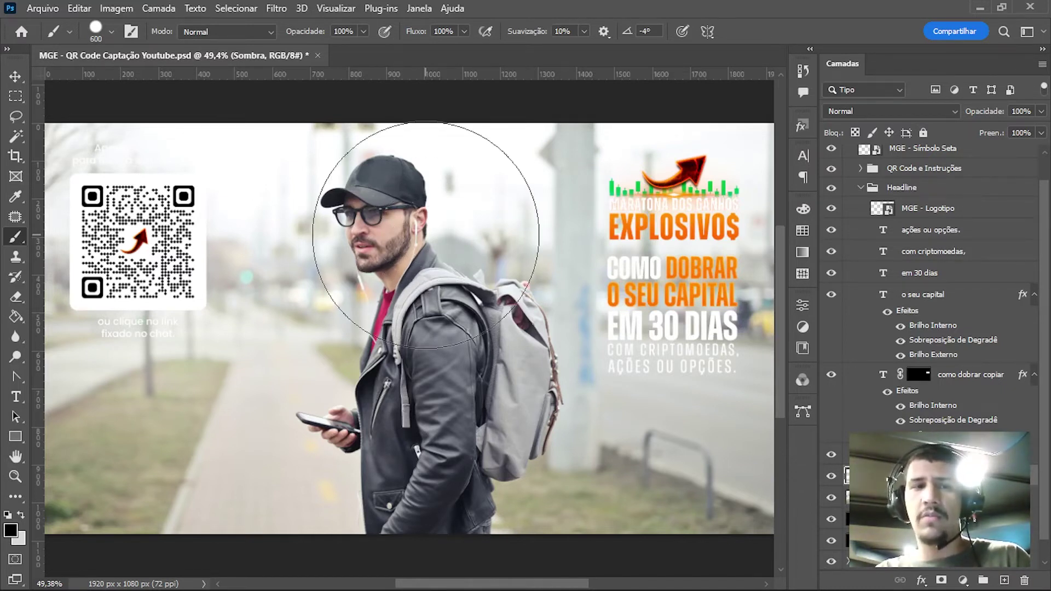
key("bracketright")
key("bracketright")
right_click(426, 235)
left_click_drag(519, 312, 500, 311)
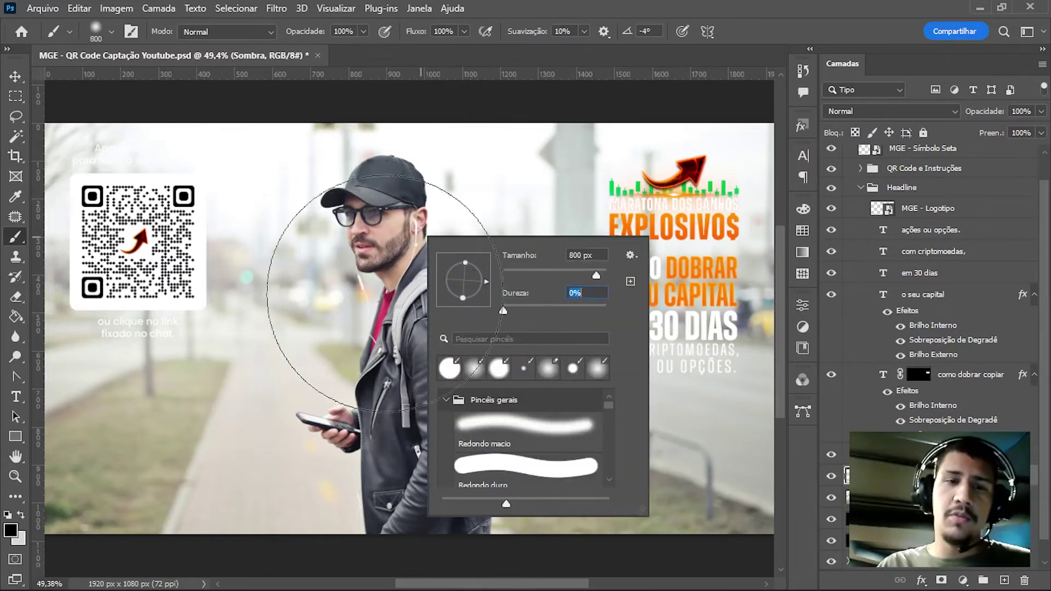
key("Return")
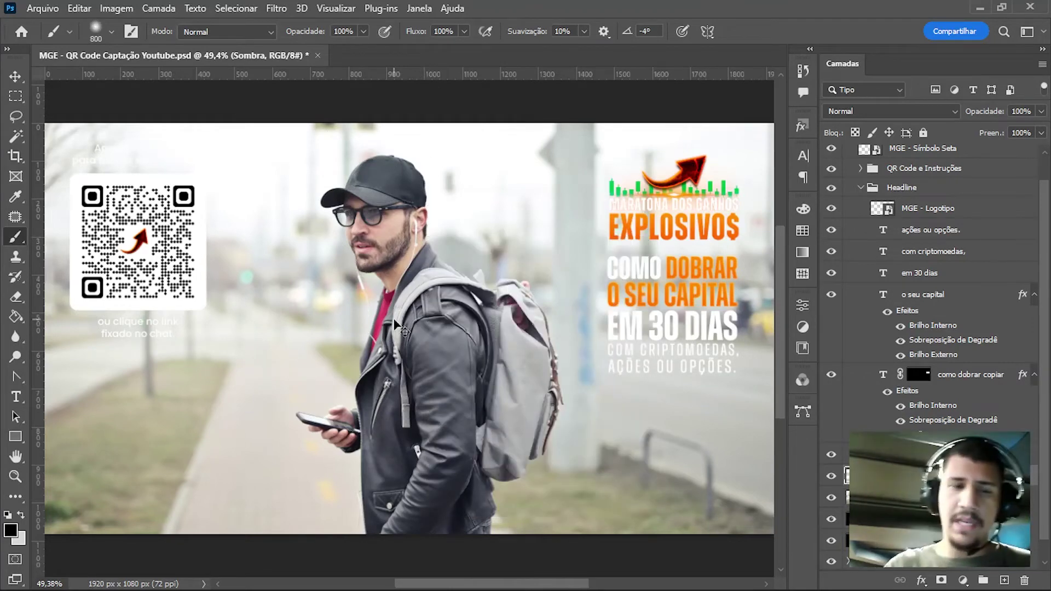
key("ctrl+minus")
key("ctrl+minus")
key("bracketright")
key("bracketright")
key("bracketright")
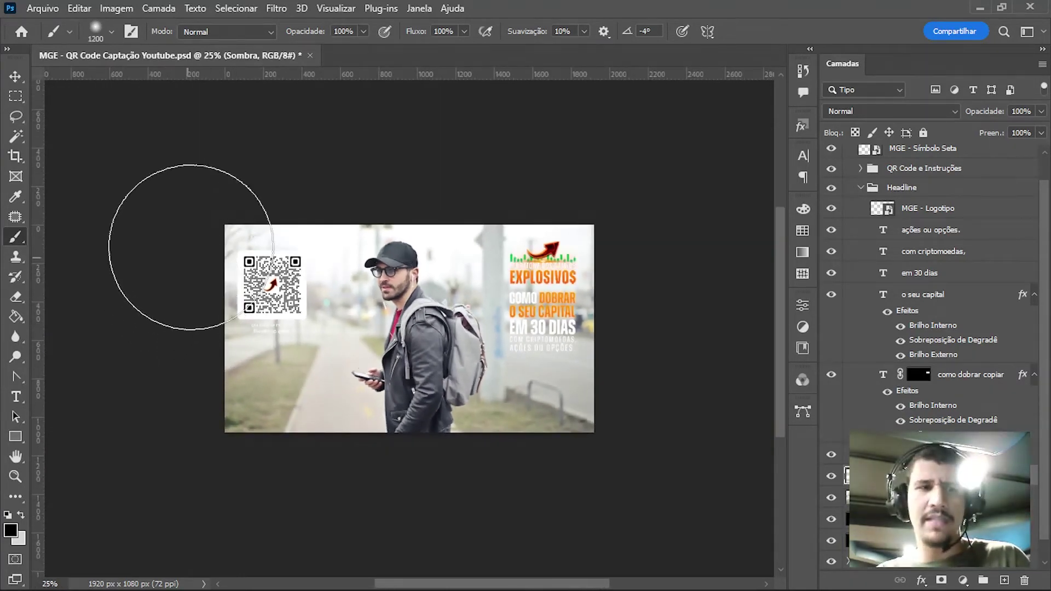
key("bracketright")
key("bracketright")
key("bracketright")
key("bracketright")
Paint black shadow around the QR card, the lower left and the right side behind the headline.
left_click(214, 237)
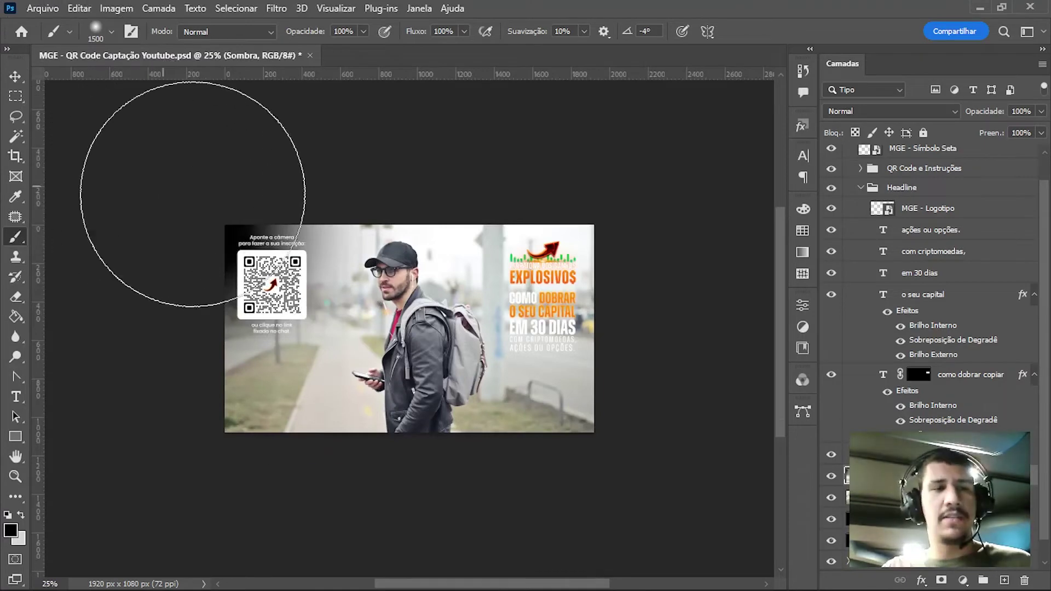
mouse_move(86, 366)
left_mouse_down()
mouse_move(188, 208)
mouse_move(134, 305)
mouse_move(222, 379)
left_mouse_up()
mouse_move(582, 110)
left_mouse_down()
mouse_move(680, 460)
mouse_move(638, 108)
mouse_move(630, 572)
left_mouse_up()
key("ctrl+z")
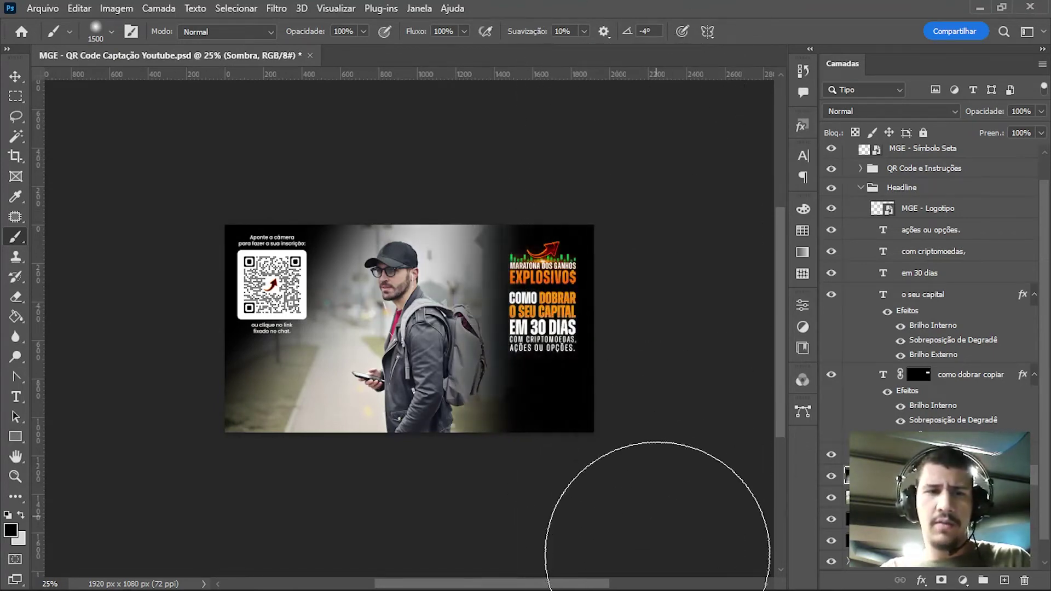
scroll(679, 383, "down", 3)
scroll(684, 290, "up", 1)
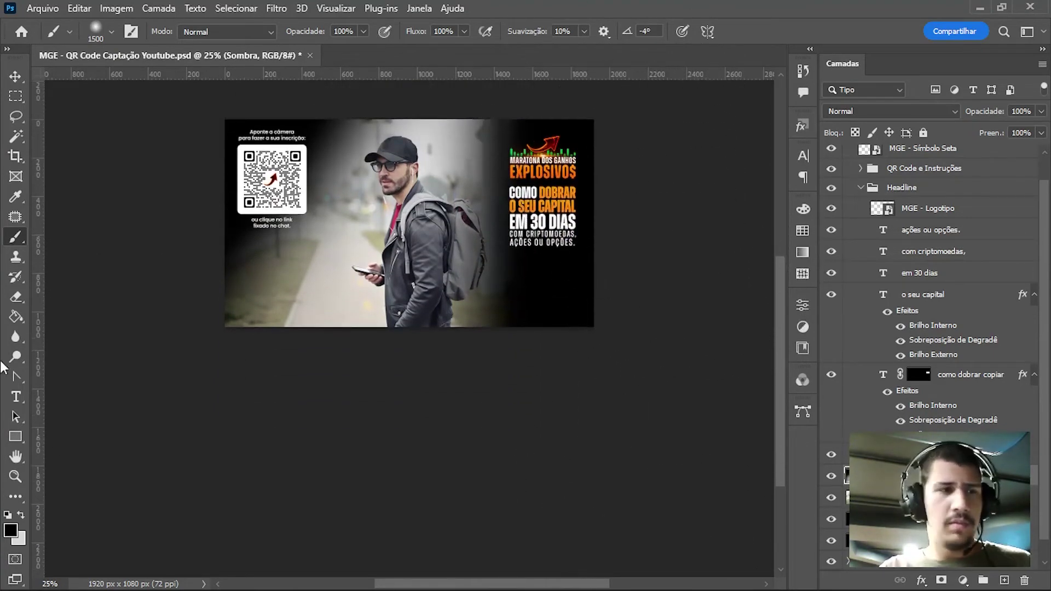
Erase the shadow from the lower-right with a 1200 px Eraser.
left_click(22, 295)
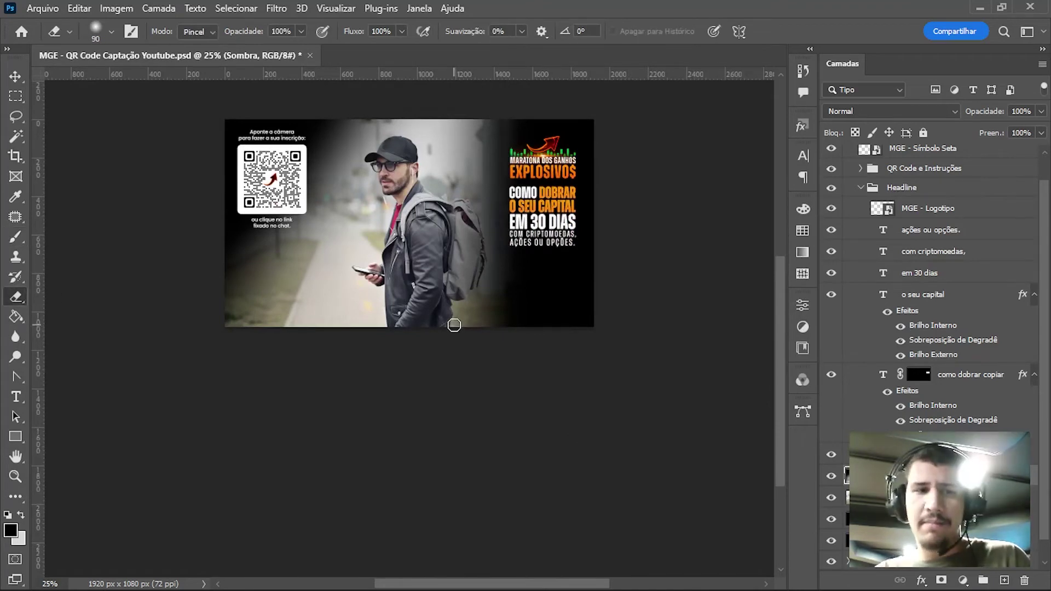
key("bracketright")
key("bracketright")
key("bracketright")
right_click(453, 334)
key("Escape")
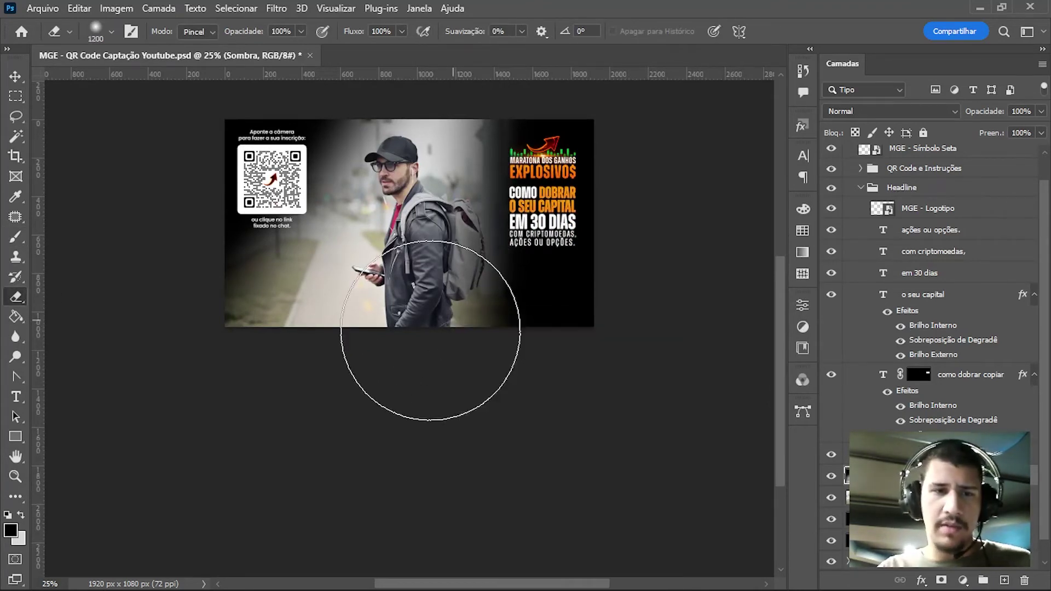
left_click_drag(430, 330, 797, 352)
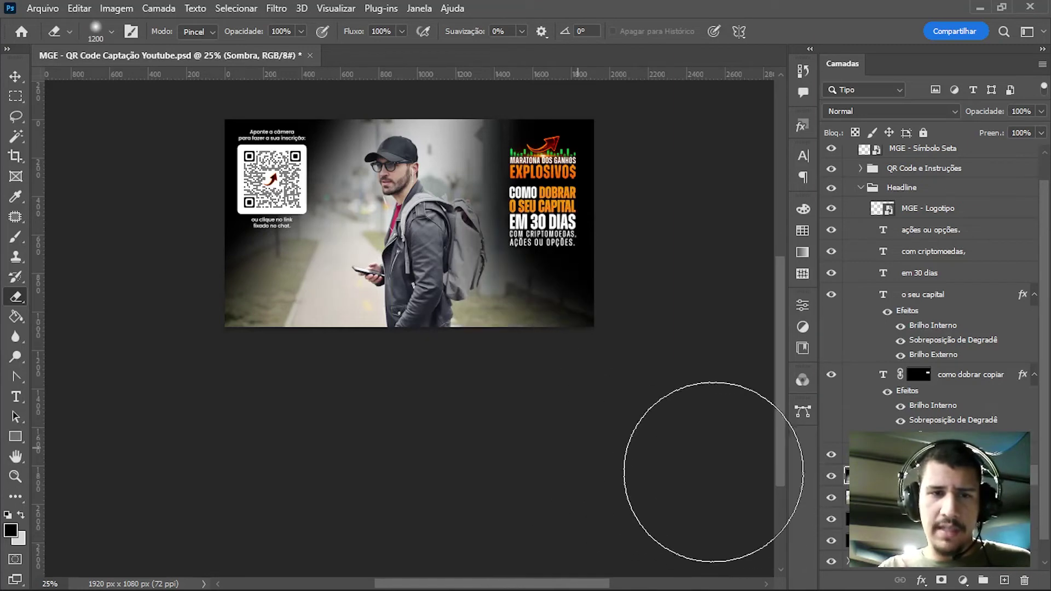
left_click_drag(732, 323, 668, 445)
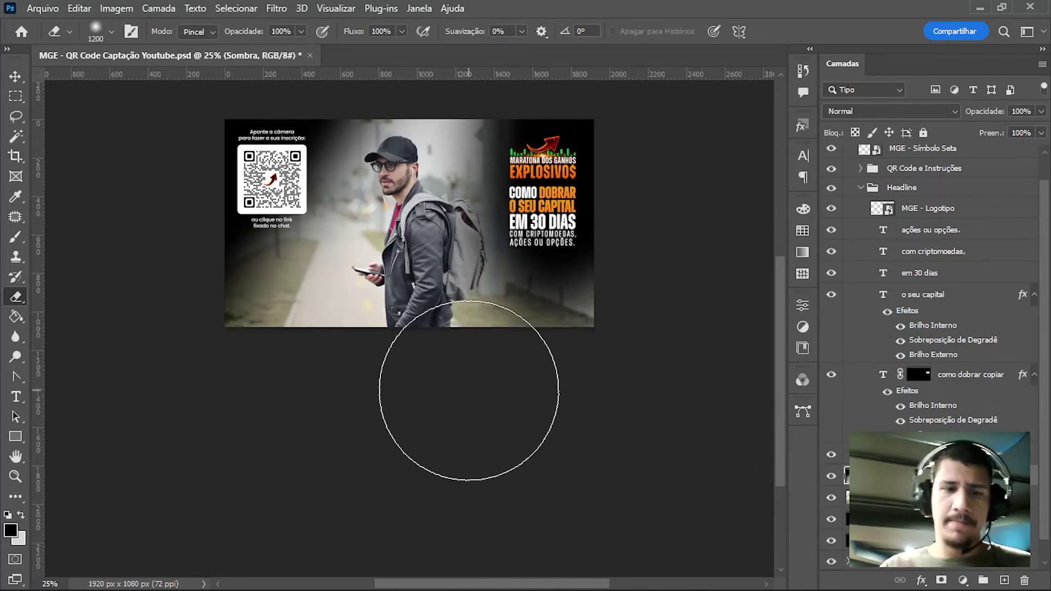
Fit the image to the window and erase the shadow around and below the man.
key("ctrl+0")
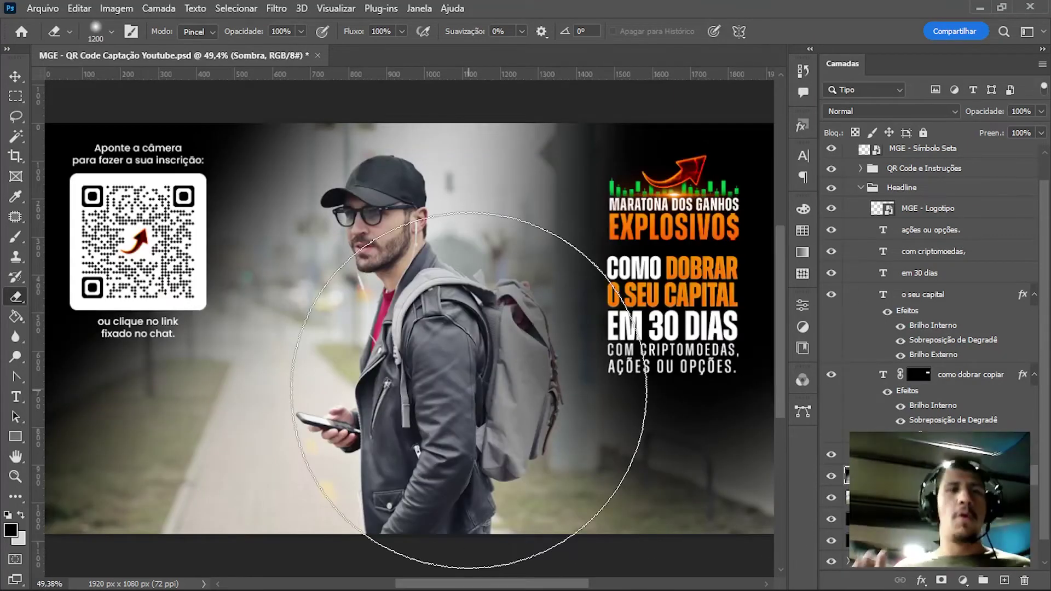
key("bracketleft")
key("bracketleft")
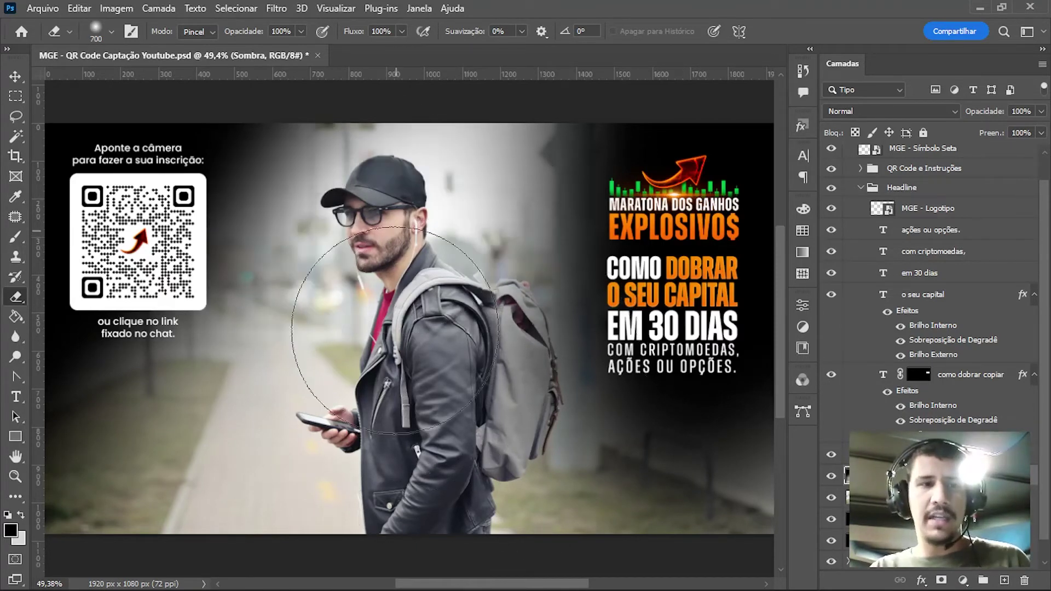
left_click_drag(328, 339, 350, 328)
left_click_drag(387, 243, 329, 350)
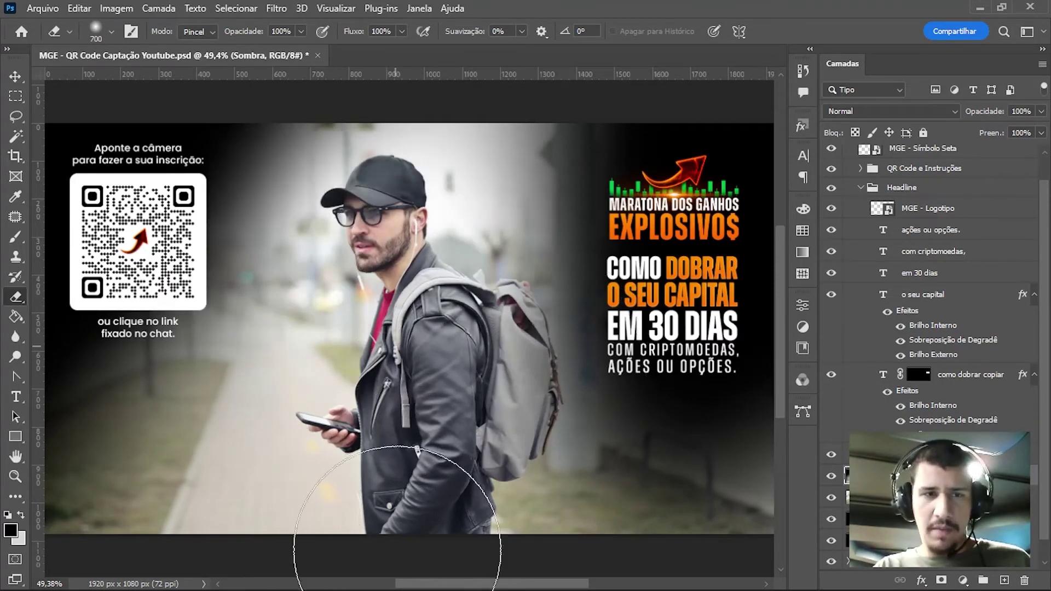
Show the backpack photo instead of the other person layers and set Sombra opacity to 80%.
left_click(830, 497)
left_click(829, 518)
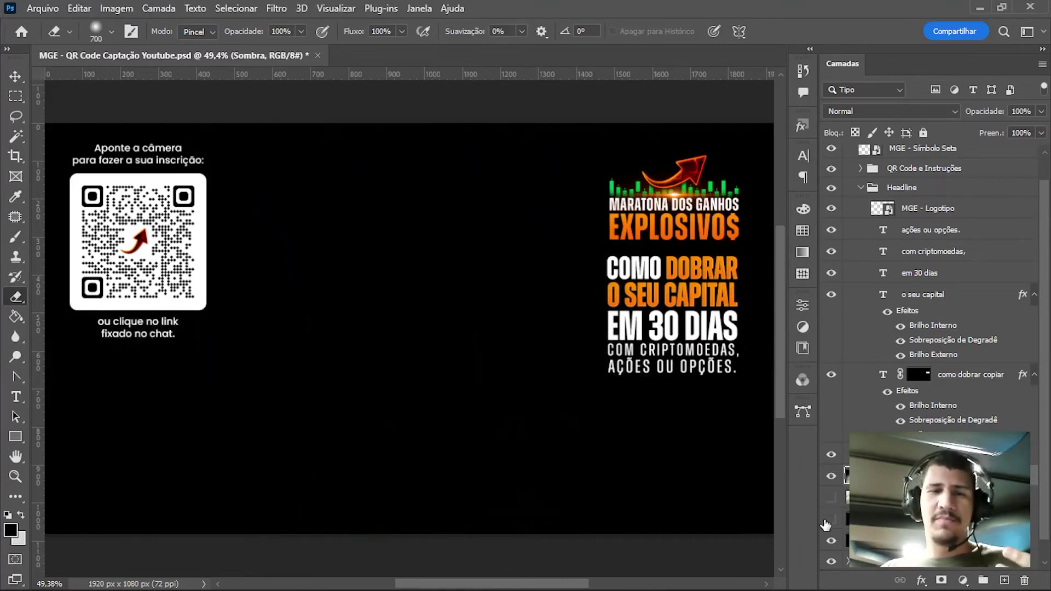
left_click(829, 519)
left_click(831, 540)
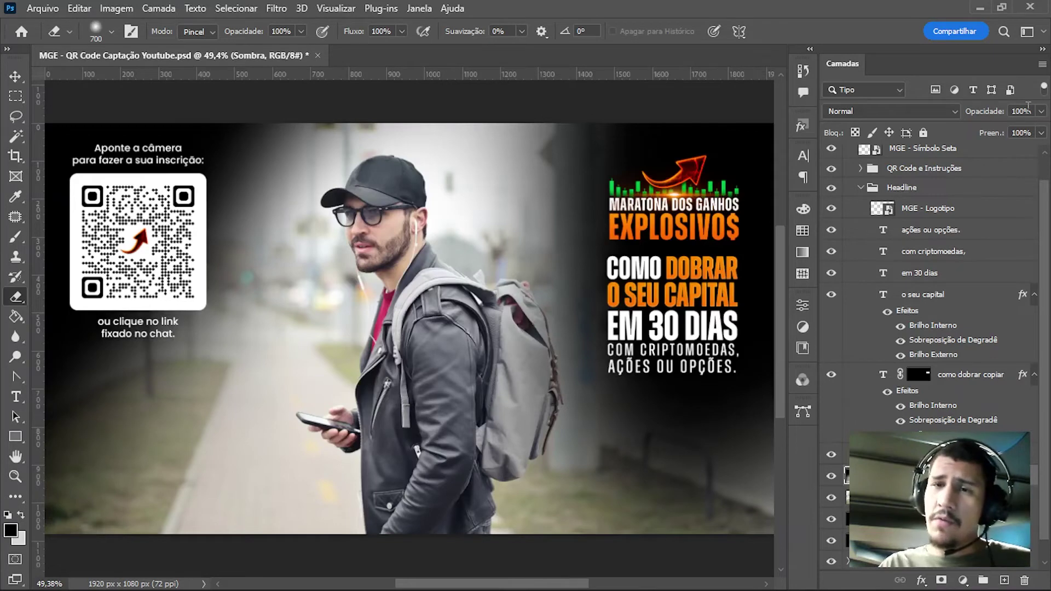
type("80")
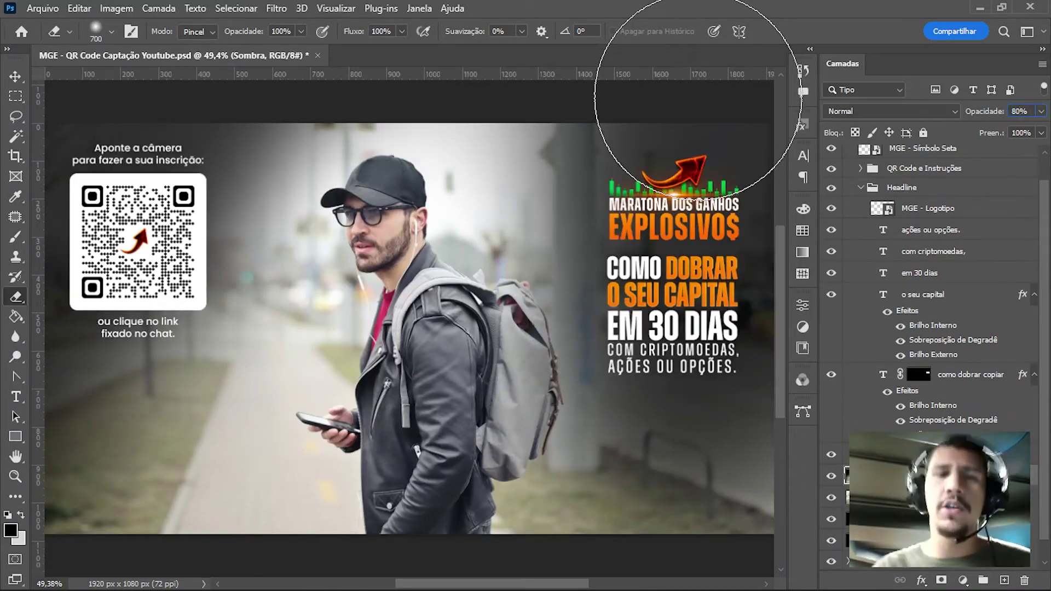
Drag MGE - Quadro de Investigação from the Elementos folder in File Explorer into the document.
left_click(441, 571)
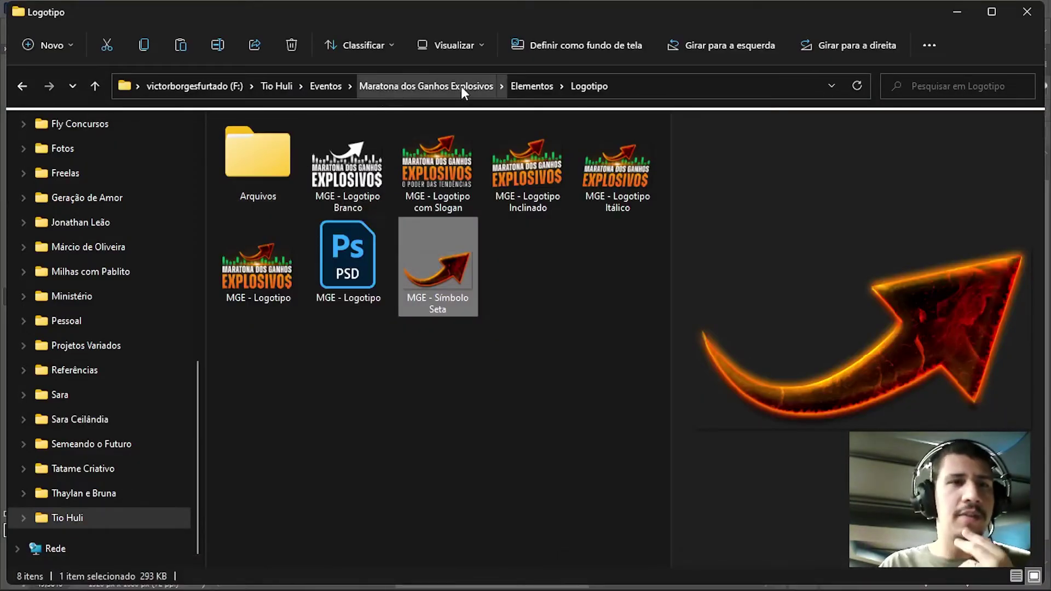
left_click(541, 86)
mouse_move(357, 239)
left_mouse_down()
mouse_move(430, 397)
mouse_move(411, 319)
left_mouse_up()
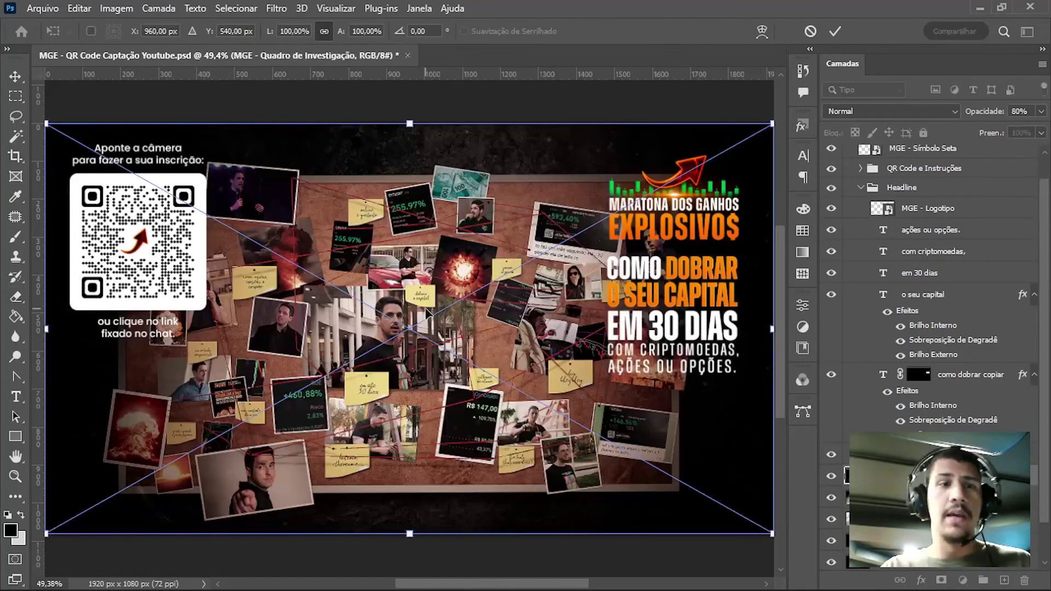
Scale the investigation-board image up to about 159% and confirm the transform.
left_click_drag(409, 123, 402, 37)
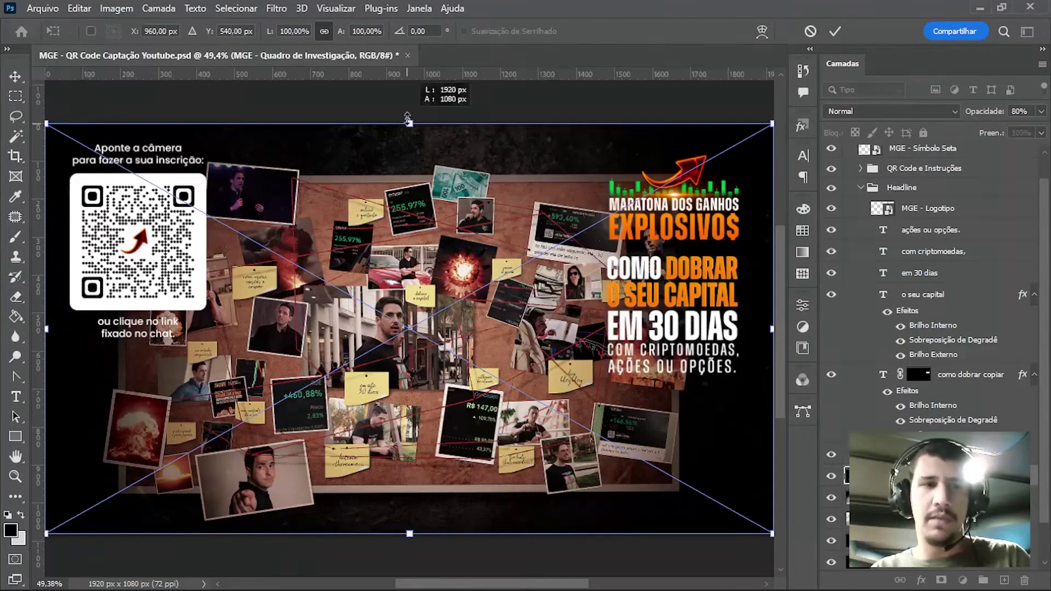
key("ctrl+minus")
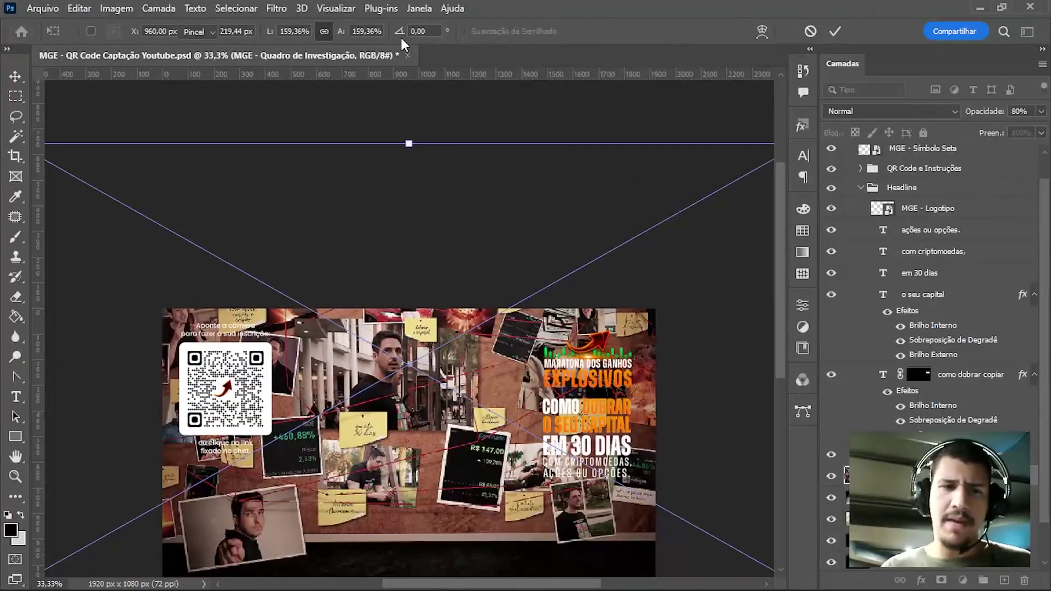
key("Return")
key("e")
scroll(566, 207, "down", 3)
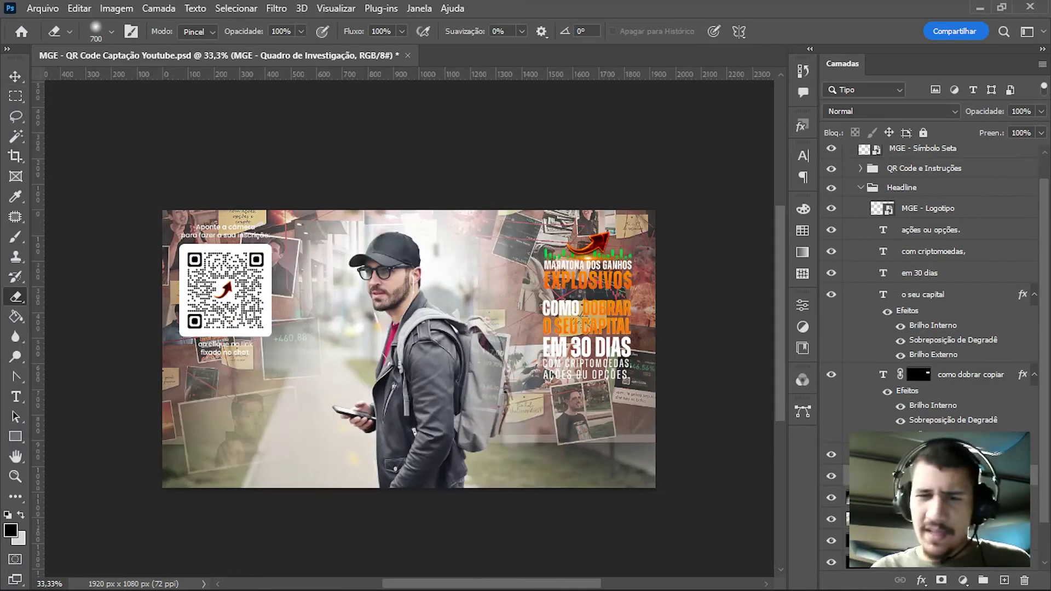
Adjust the Sombra layer's opacity and set the board layer's opacity to 15%.
left_click(931, 497)
left_click(1041, 111)
left_click_drag(1043, 129, 1022, 136)
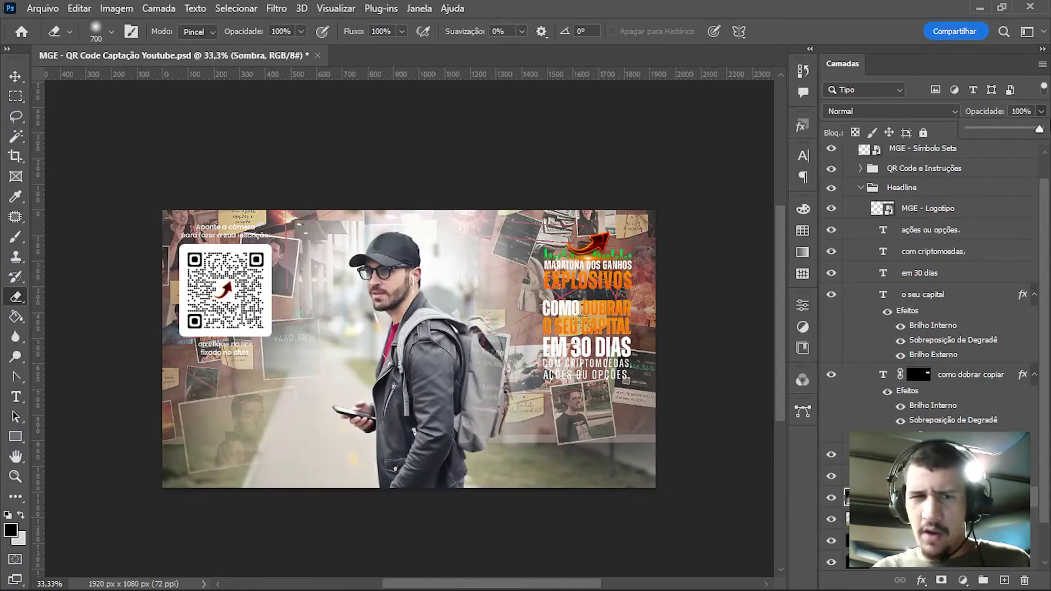
key("alt+bracketright")
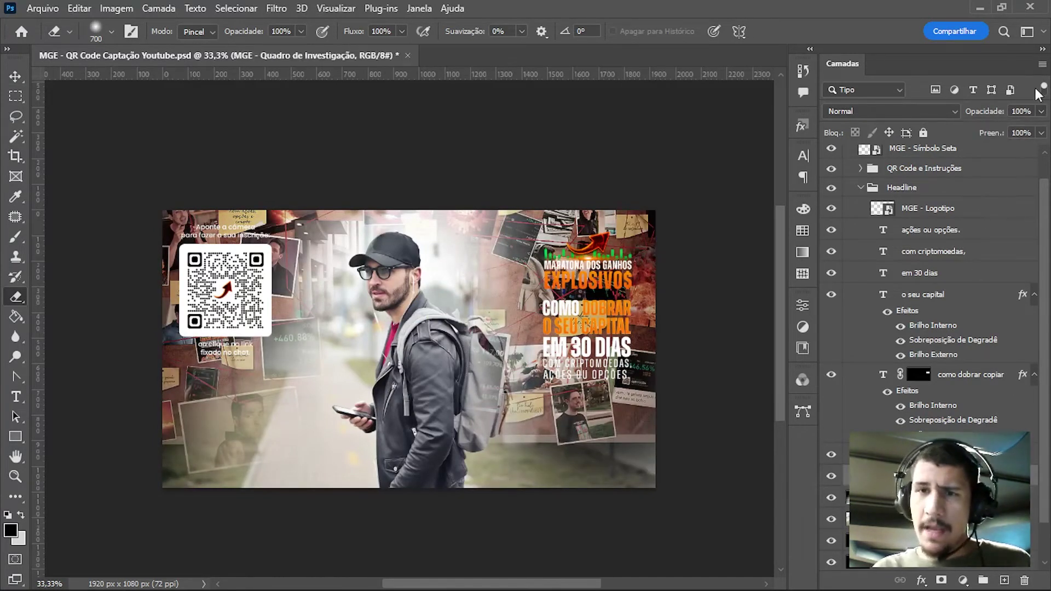
left_click(1004, 129)
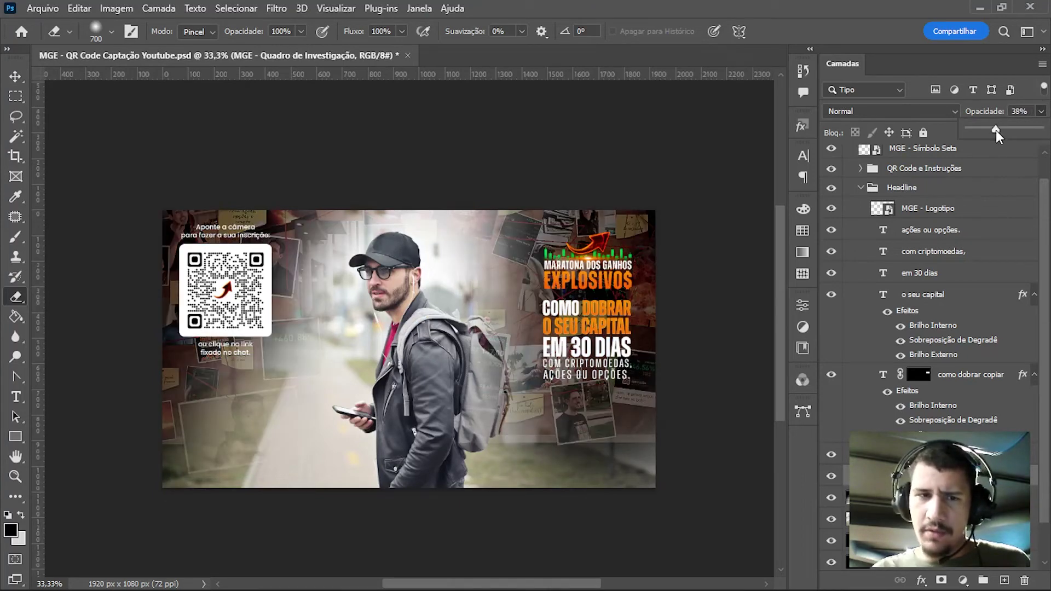
left_click_drag(975, 130, 980, 130)
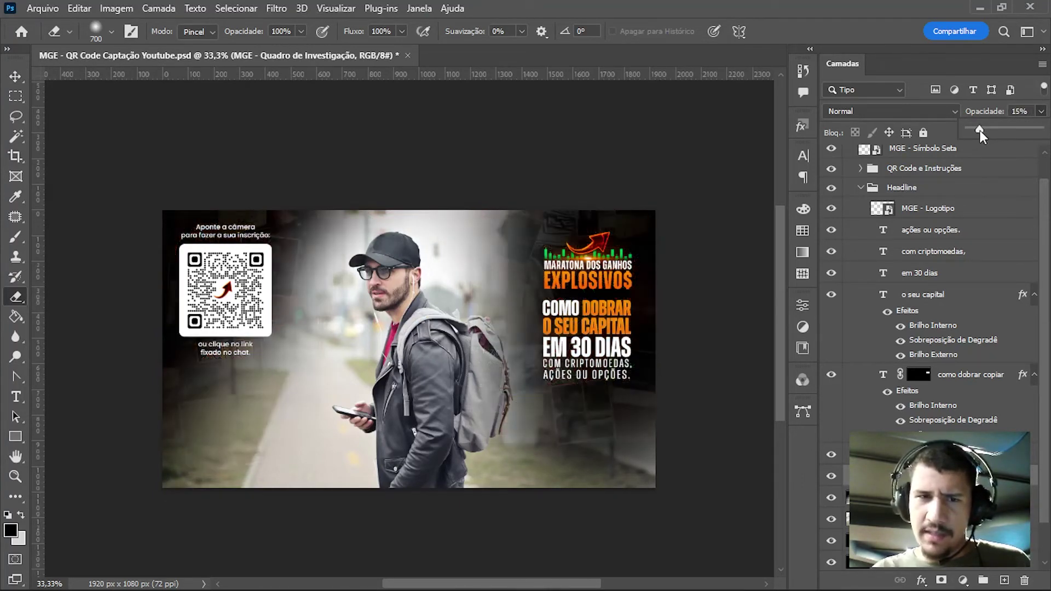
left_click(275, 6)
mouse_move(296, 205)
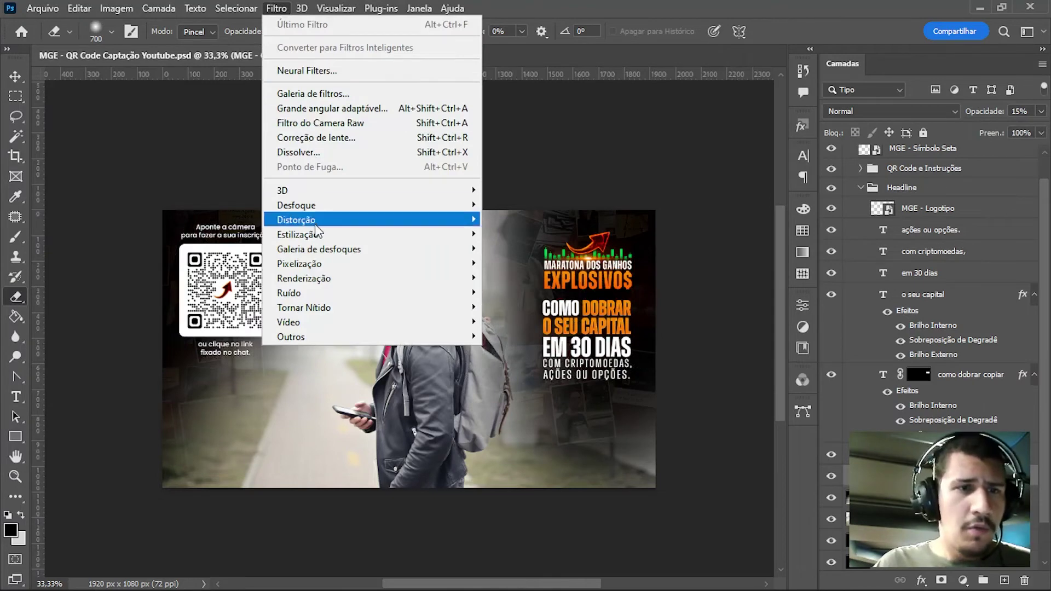
Apply Desfoque Gaussiano with an increased Raio to the board layer, then fit the view.
left_click(544, 292)
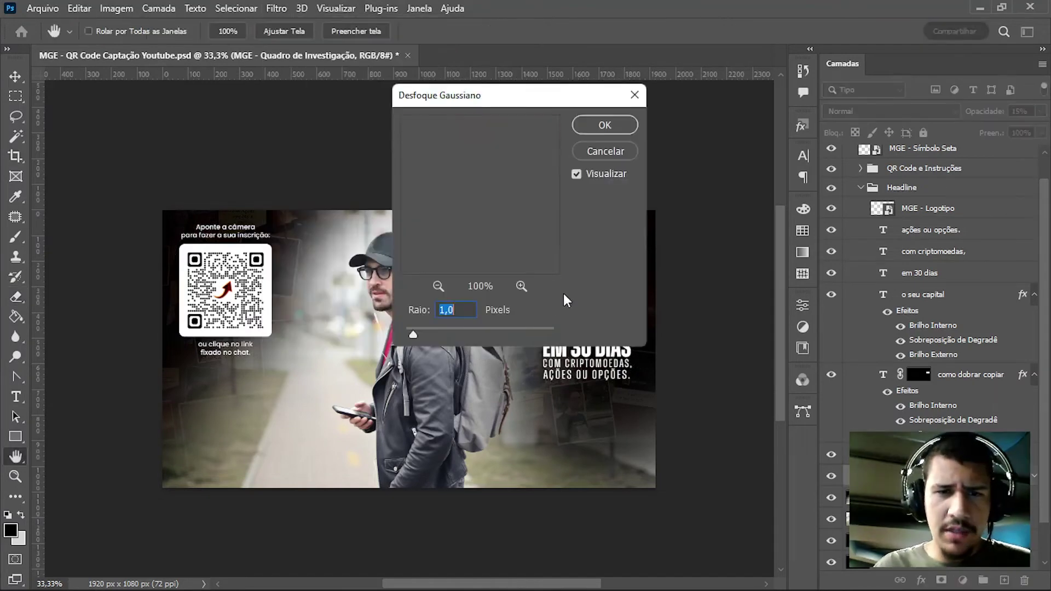
left_click_drag(540, 103, 85, 177)
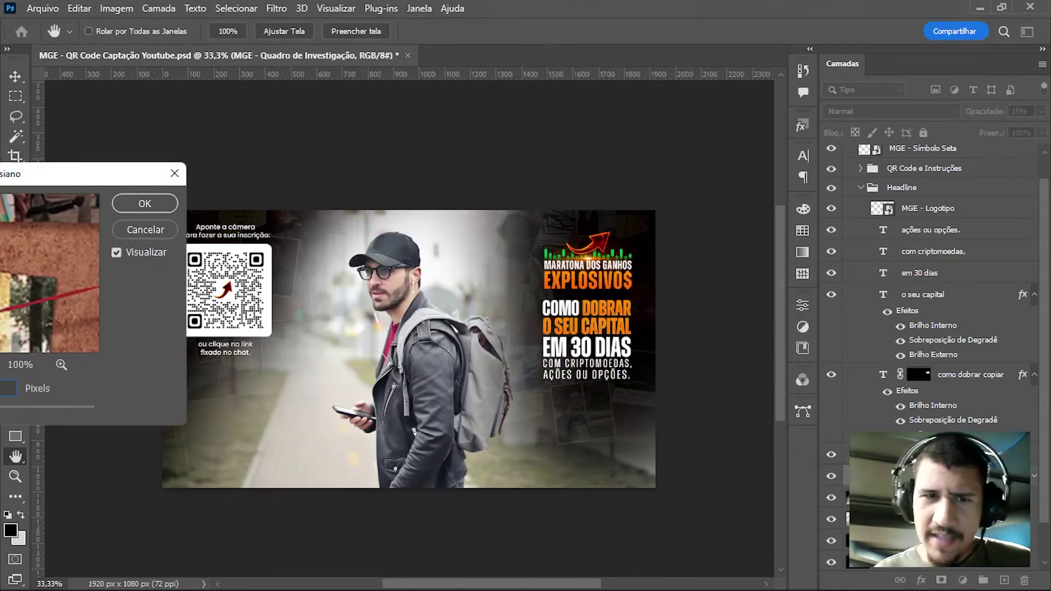
left_click_drag(1, 413, 4, 413)
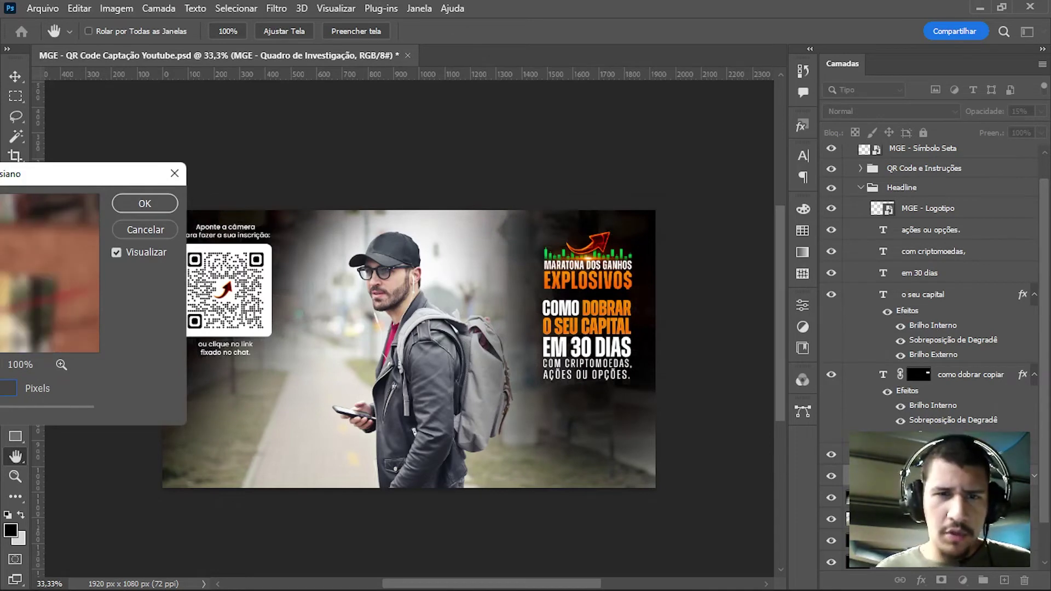
key("Return")
key("ctrl+plus")
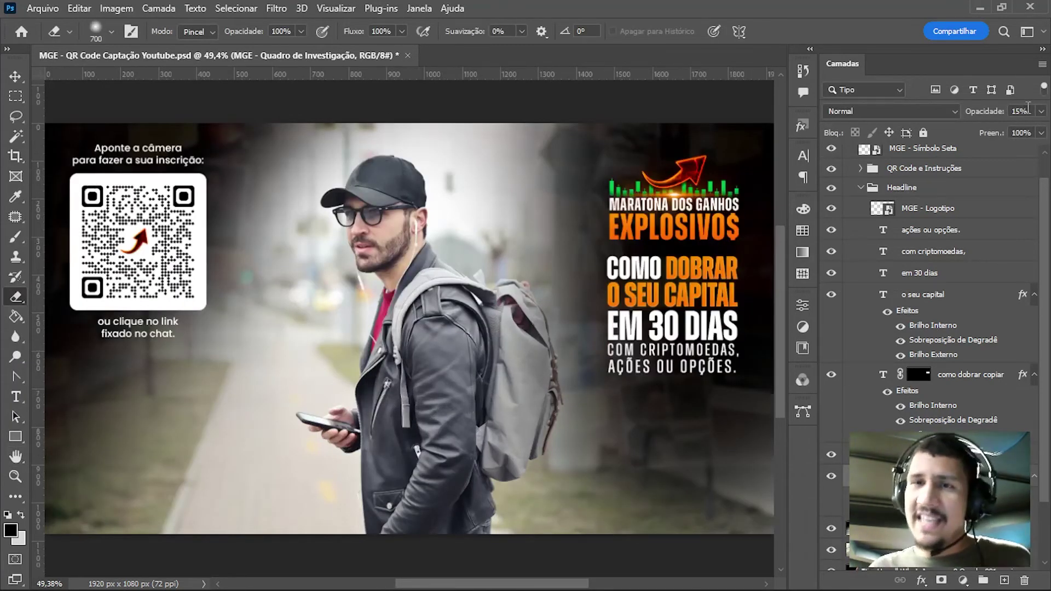
Set the board layer to 30% opacity, hide the street photo and select the Sombra layer.
type("30")
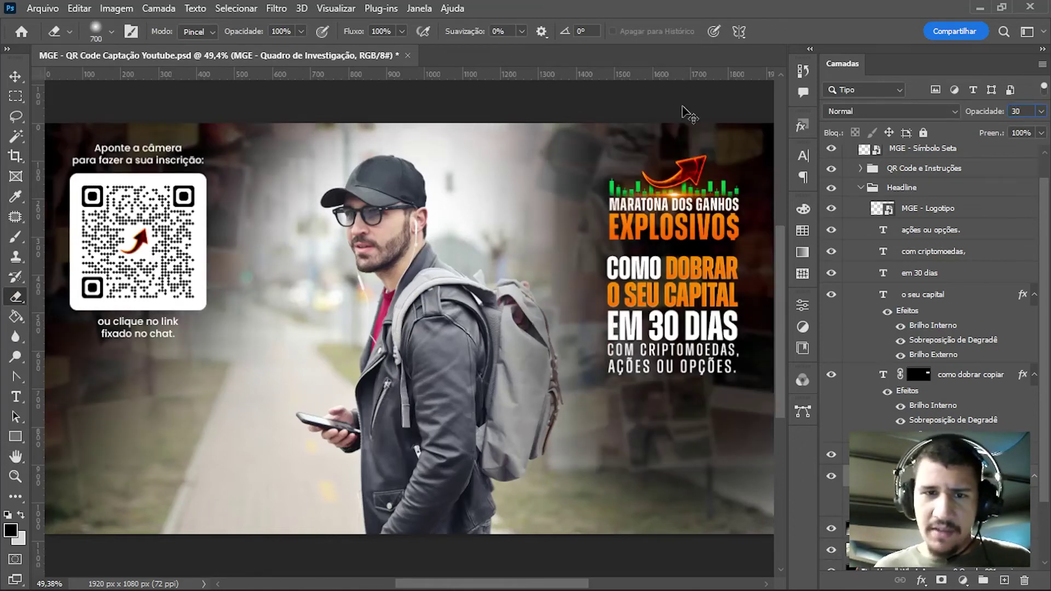
type("20")
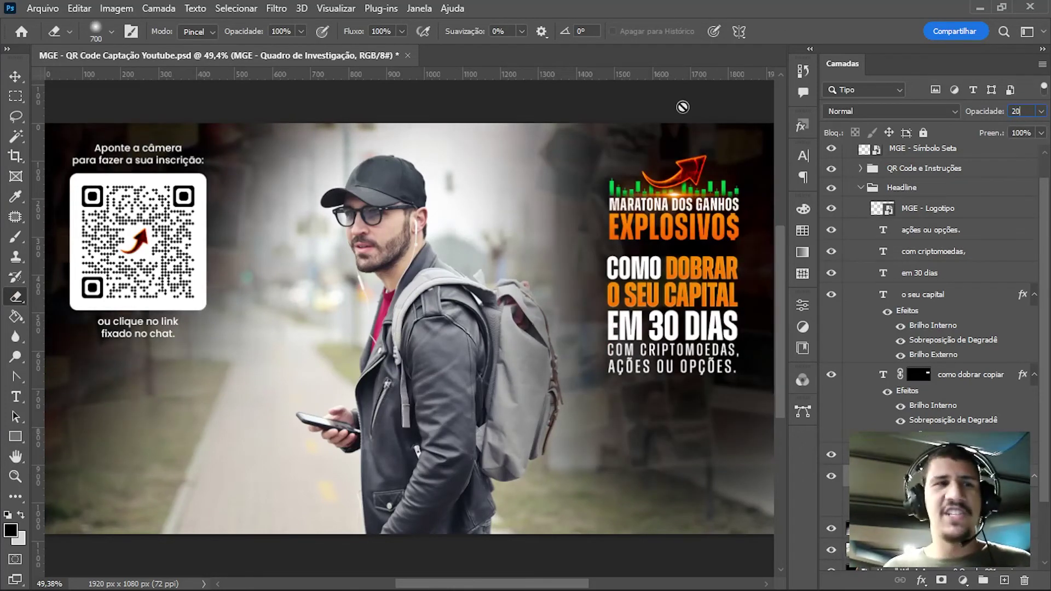
type("30")
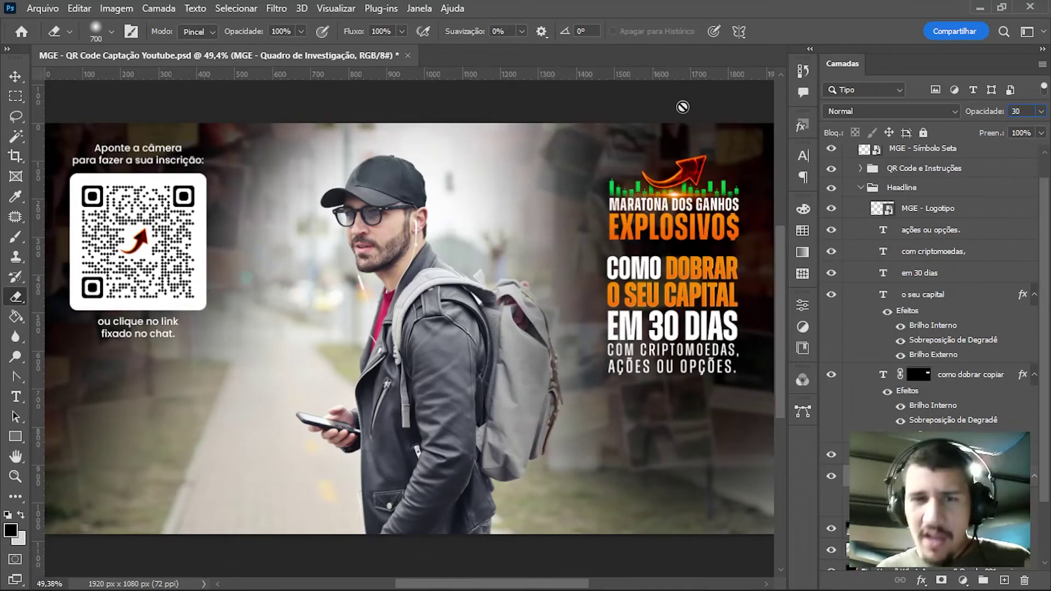
scroll(831, 492, "down", 2)
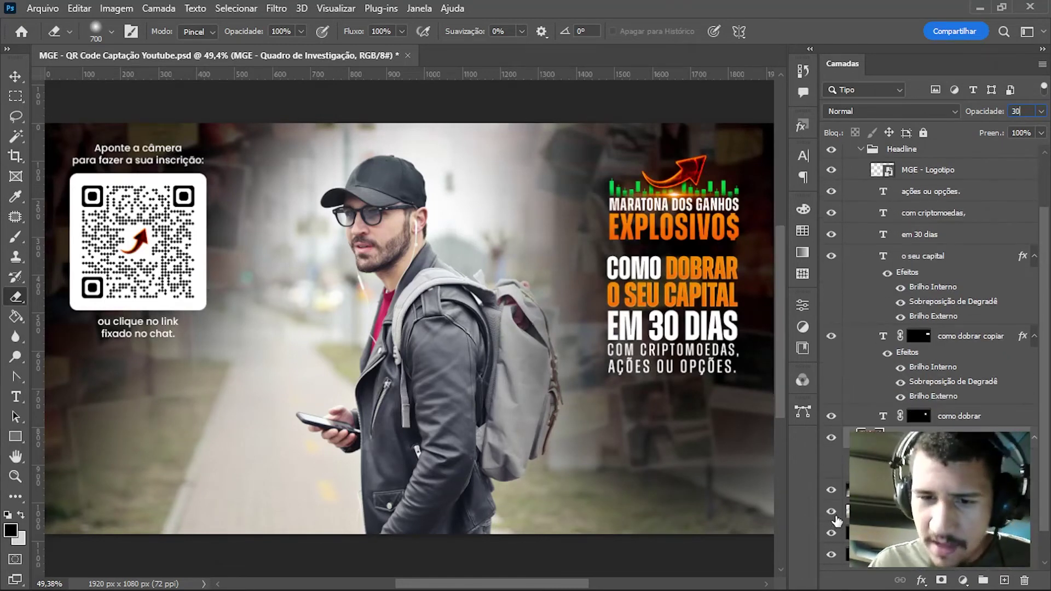
key("Return")
left_click(830, 512)
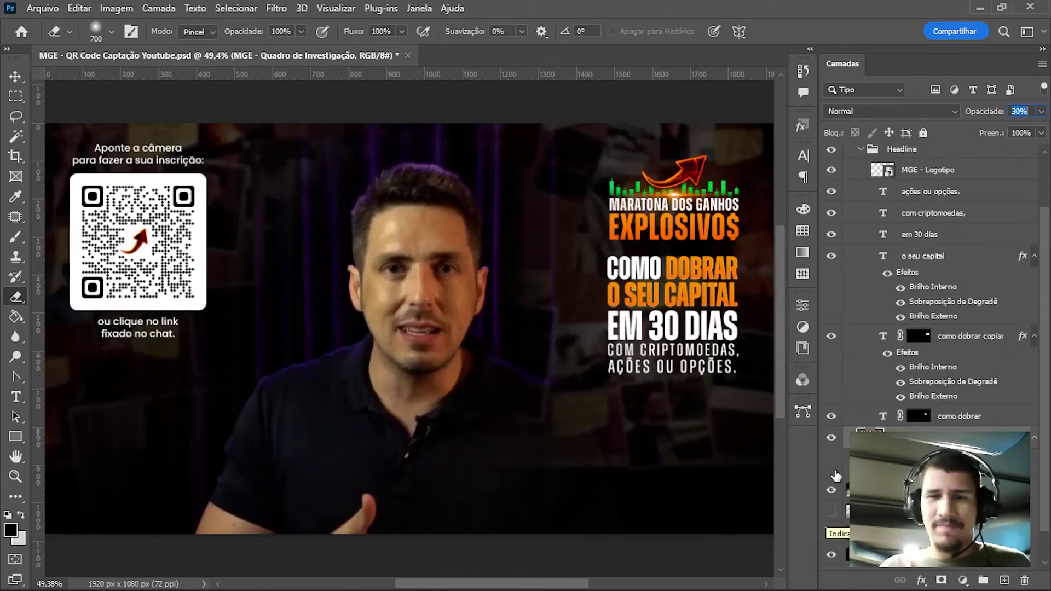
left_click(875, 489)
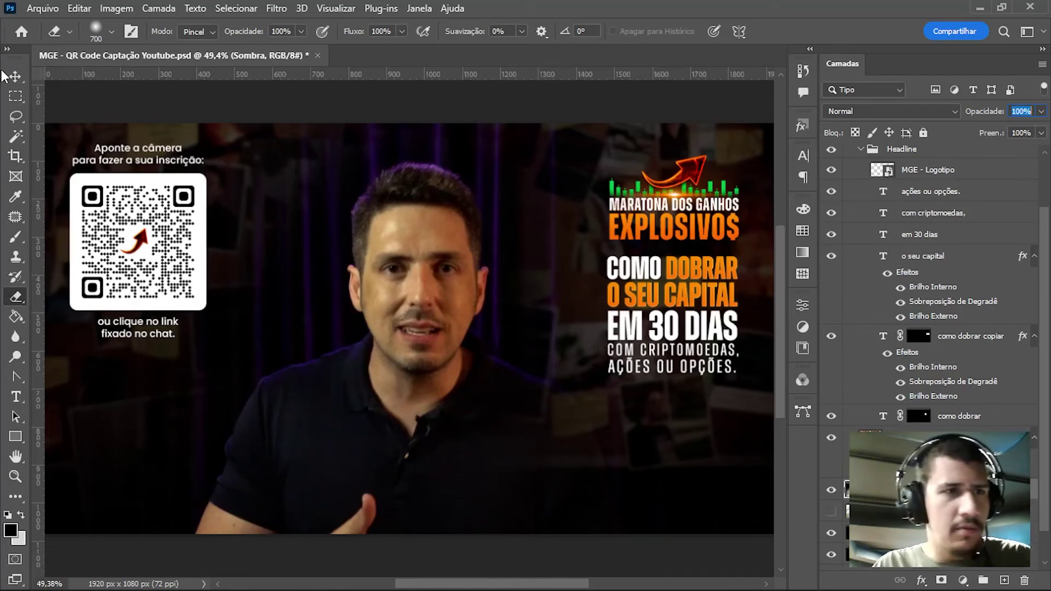
Set the Eraser to 700 px, show the street photo, and undo an erase behind the headline.
left_click(15, 76)
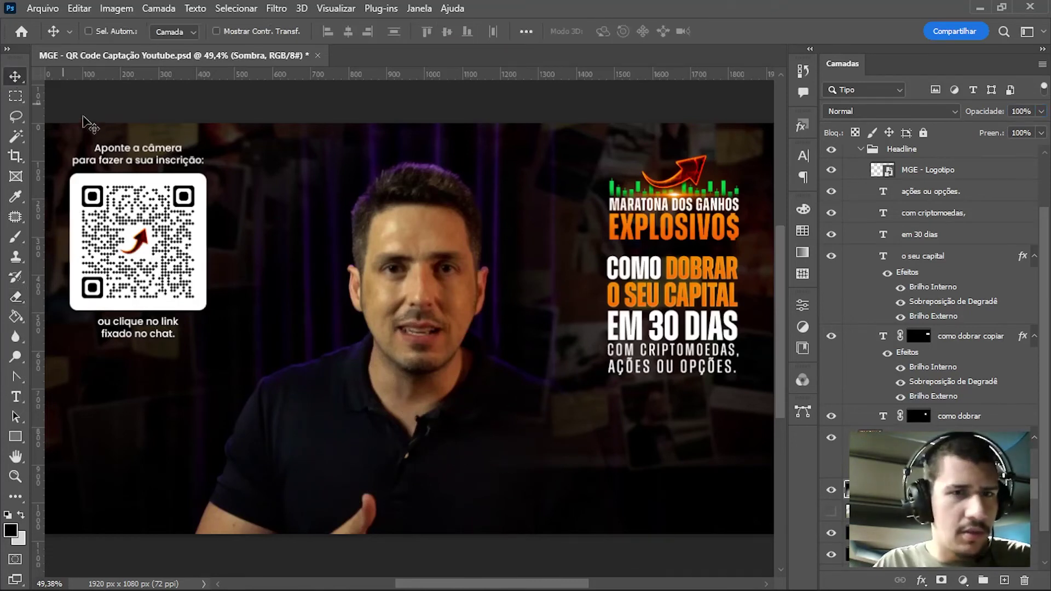
left_click(16, 296)
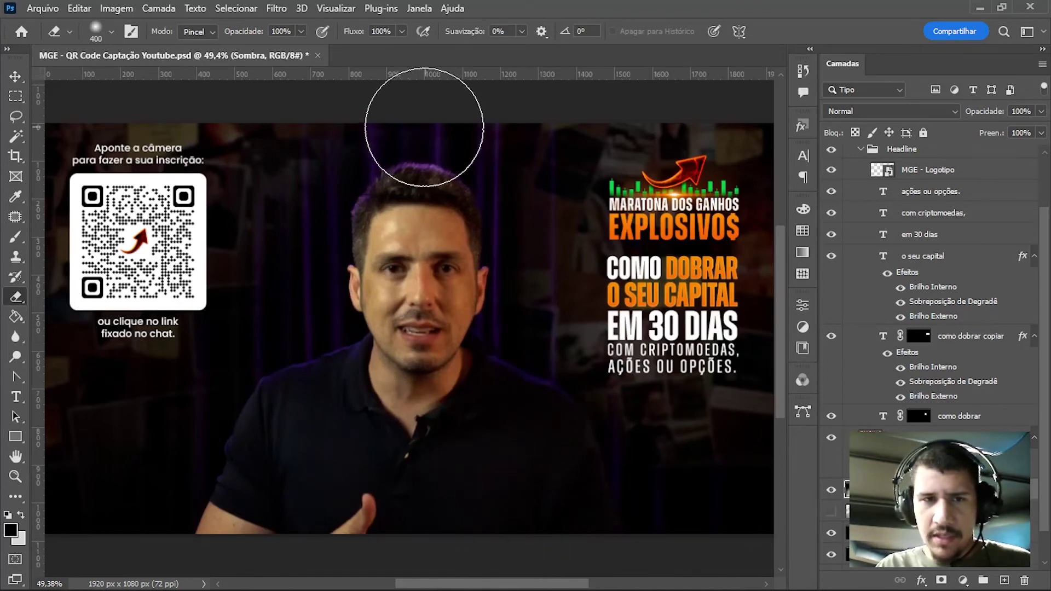
key("bracketright")
key("bracketright")
key("bracketright")
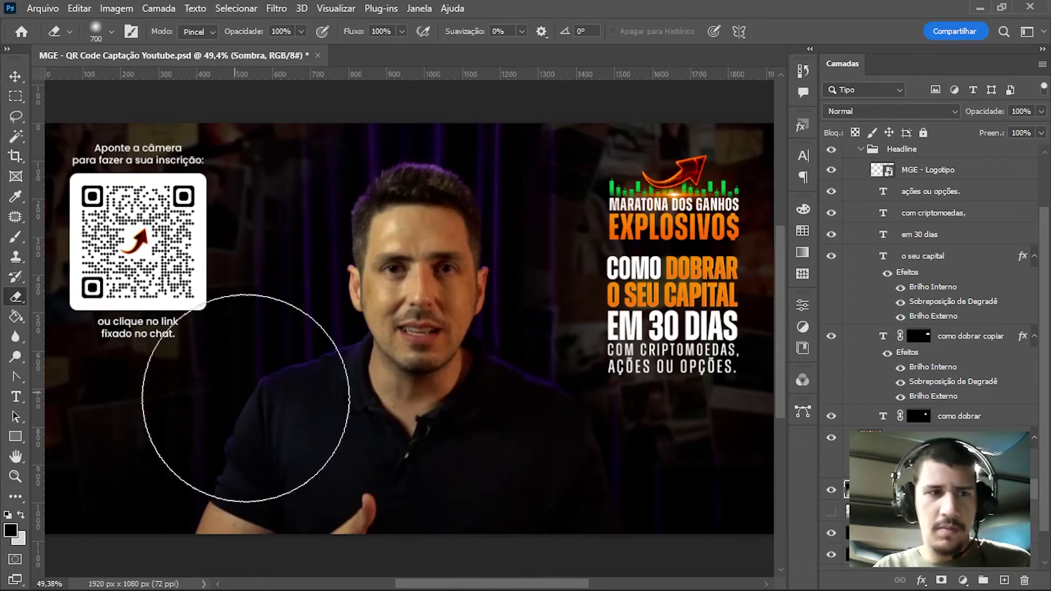
left_click(831, 512)
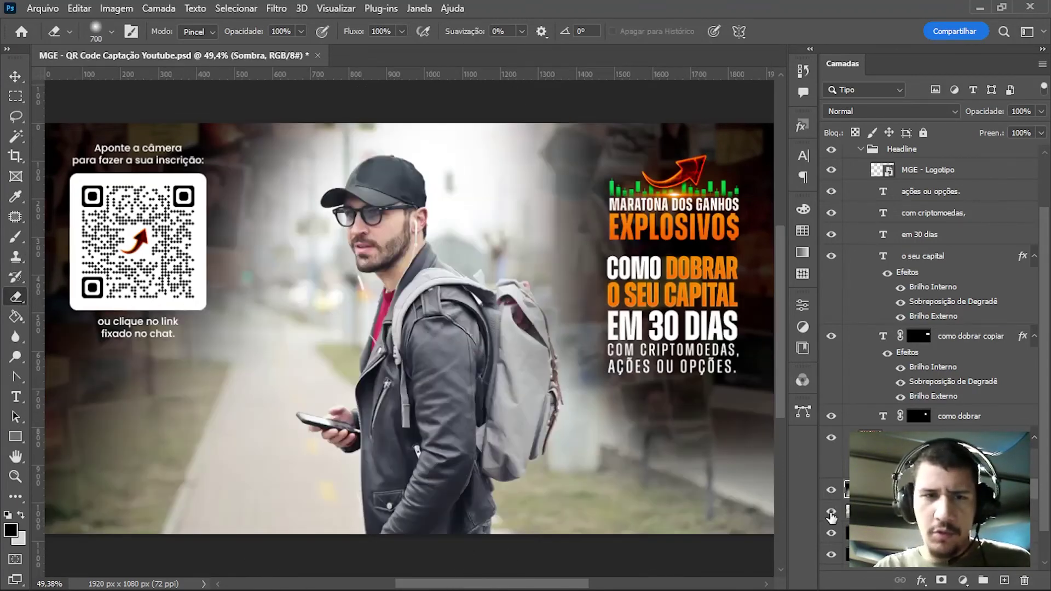
left_click_drag(684, 383, 663, 216)
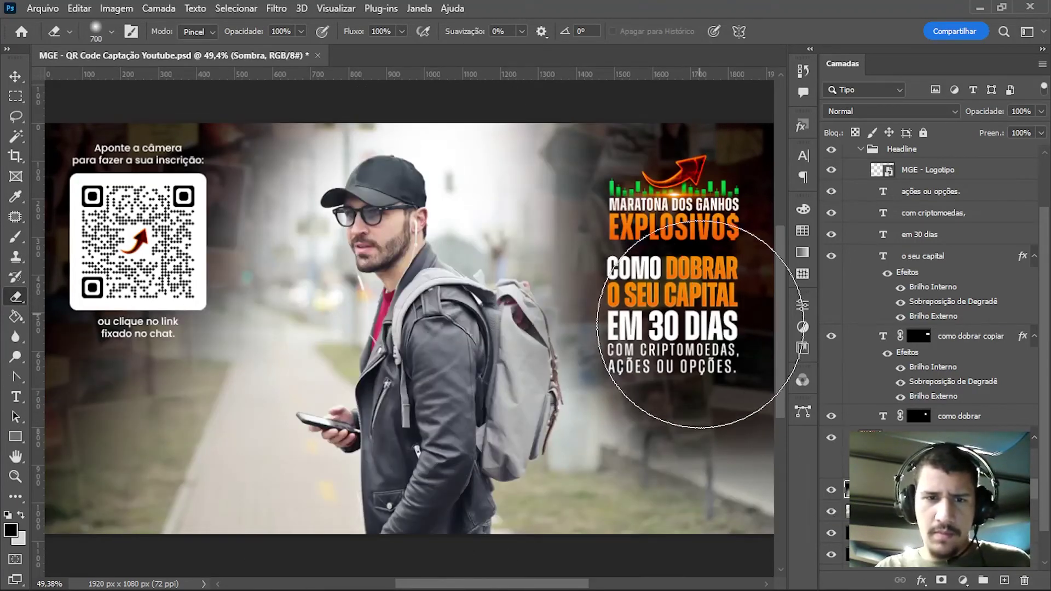
key("x")
key("x")
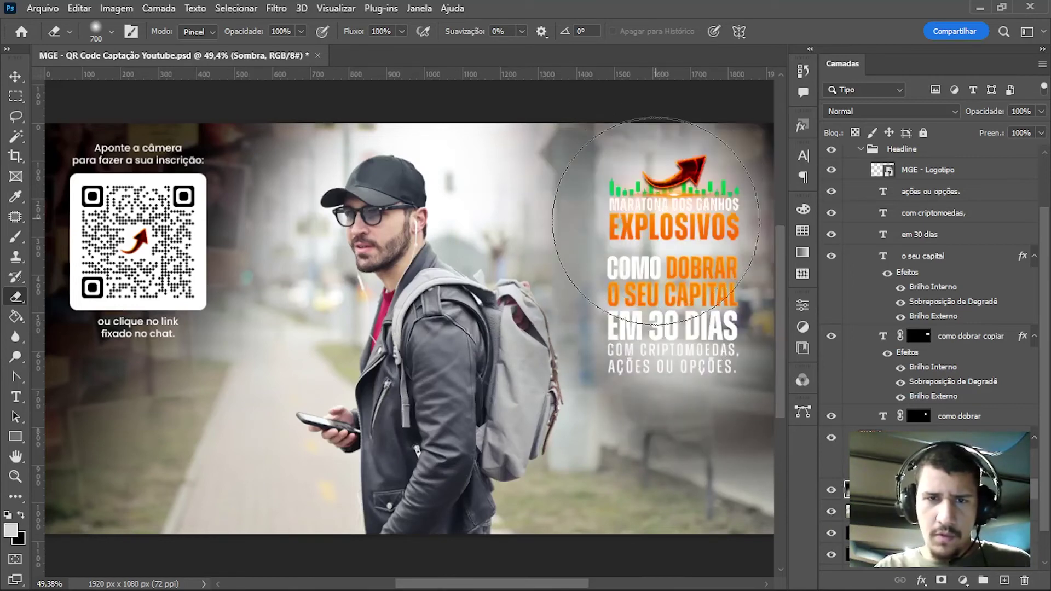
key("ctrl+z")
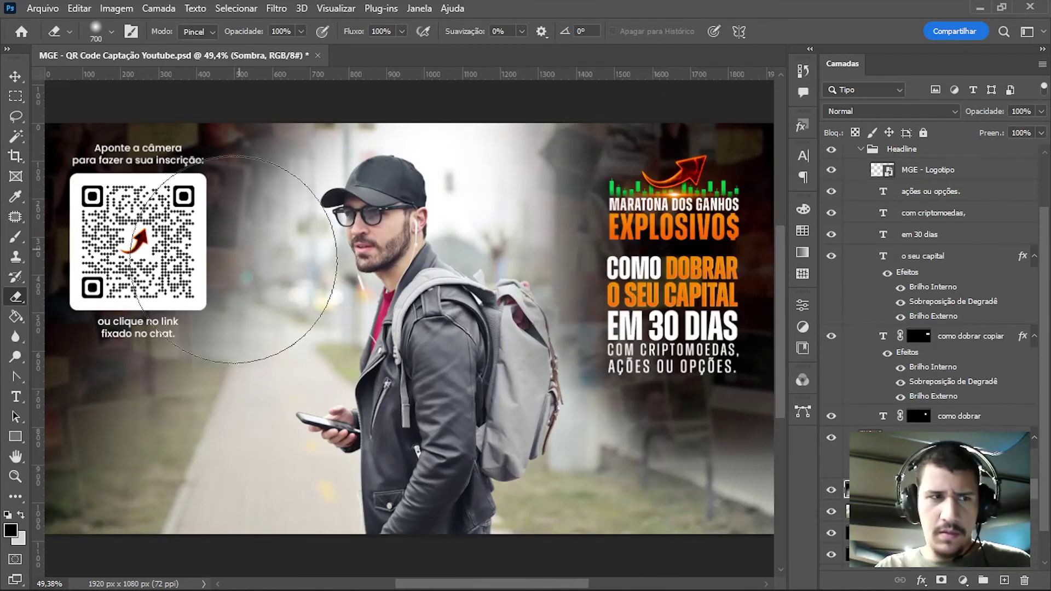
Erase the shadow right of the backpack at 600 px, then hide the street photo again.
left_click(15, 236)
key("bracketleft")
key("bracketleft")
key("bracketleft")
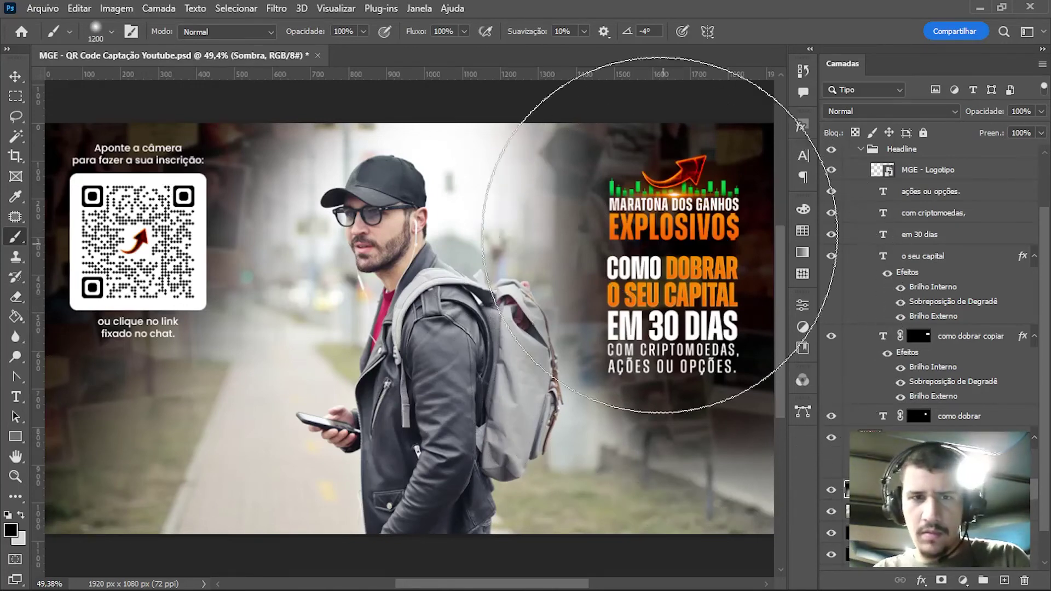
key("bracketleft")
key("bracketleft")
key("bracketleft")
key("bracketleft")
key("bracketleft")
key("bracketleft")
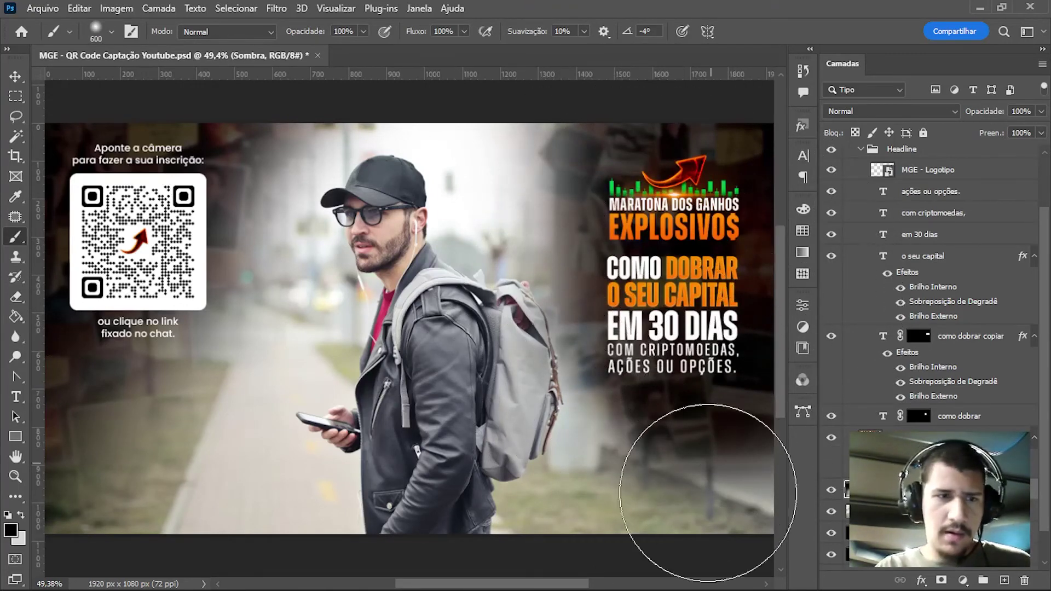
key("x")
left_click(16, 297)
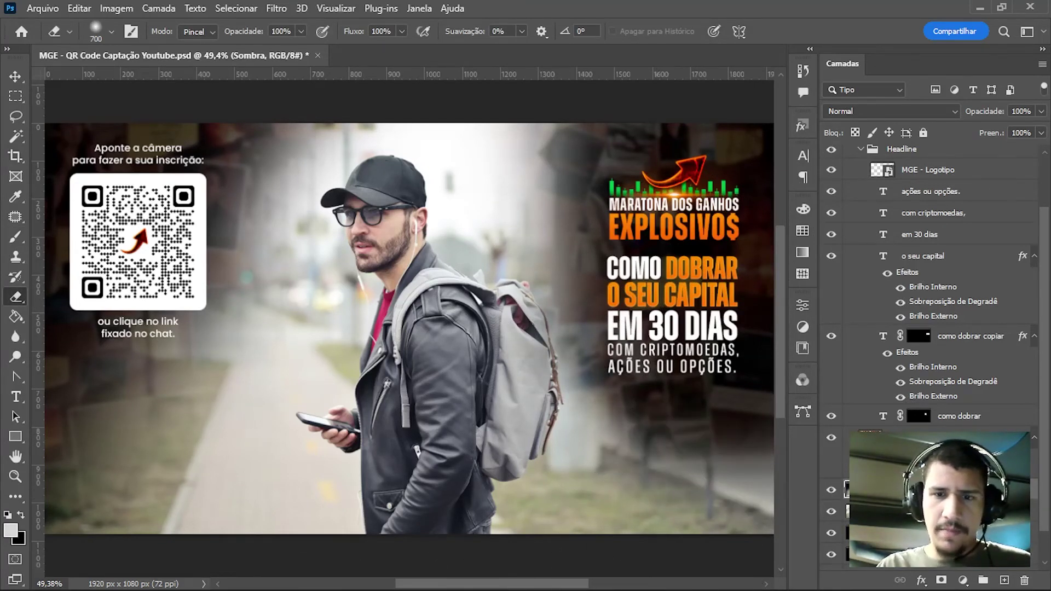
left_click_drag(427, 115, 474, 514)
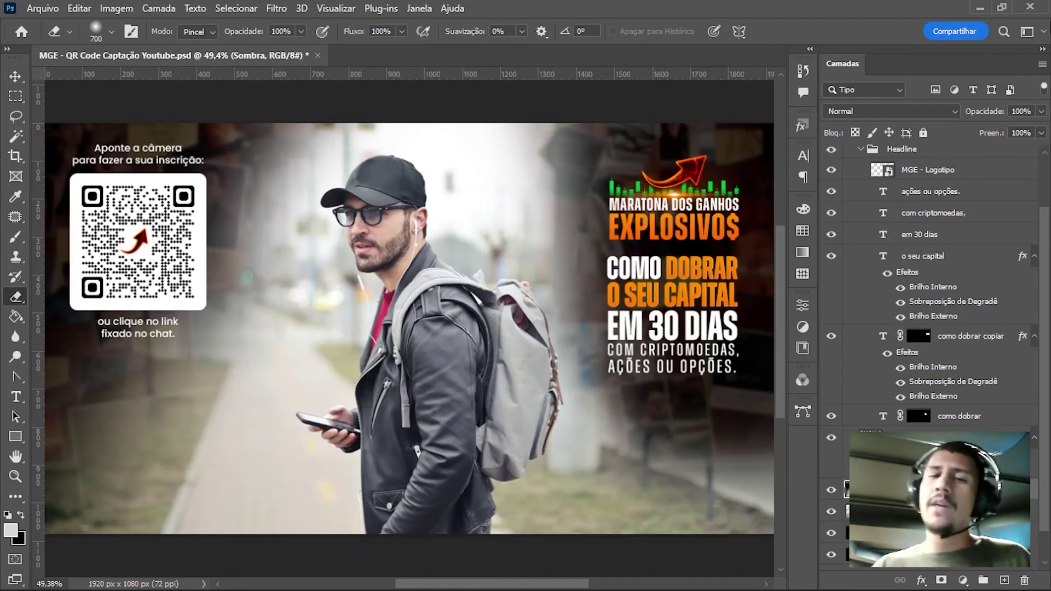
left_click(831, 512)
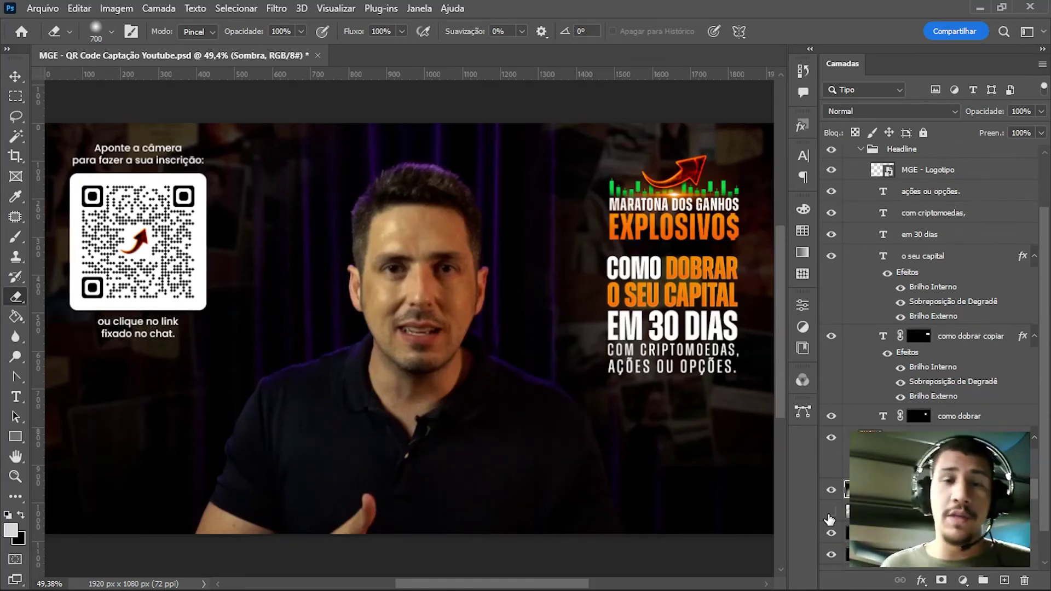
Hide the lower photo layers so only the QR card, headline and blurred edges remain.
scroll(830, 519, "down", 2)
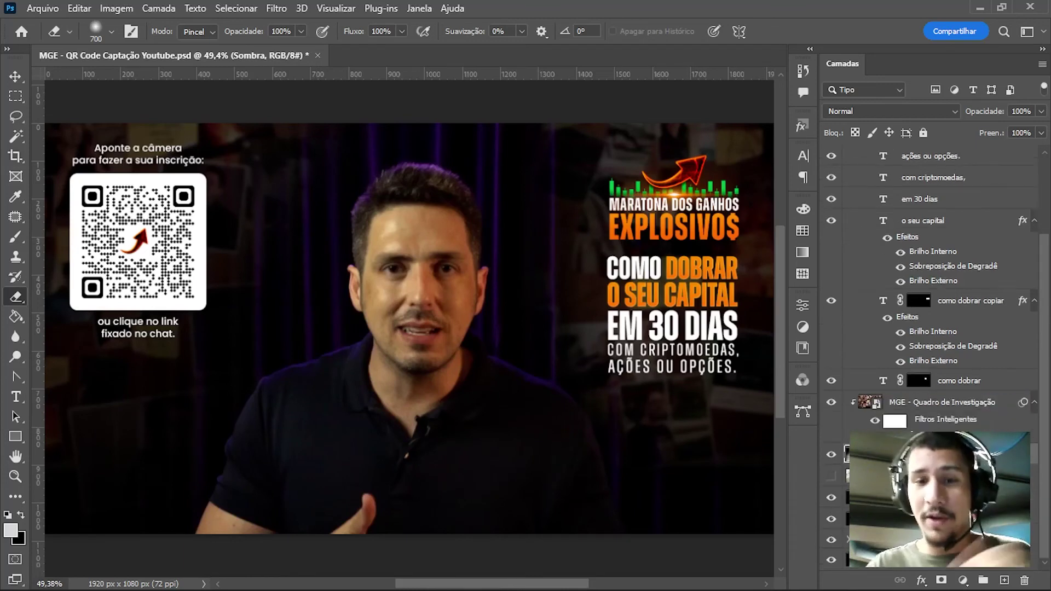
left_click_drag(831, 501, 834, 572)
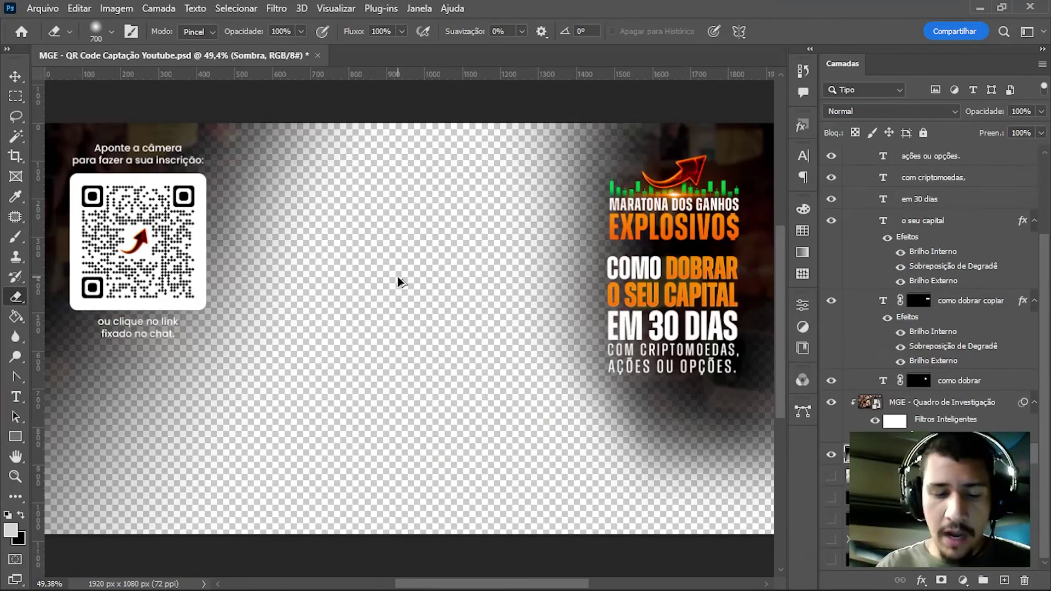
key("ctrl+alt+shift+s")
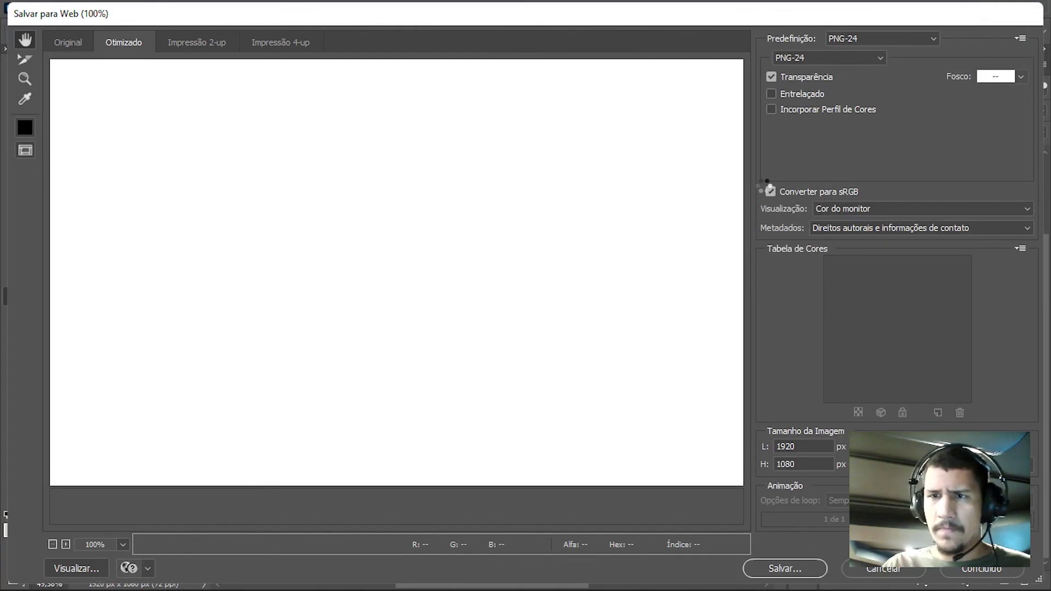
Fit the preview and save as PNG-24 with transparency, keeping Converter para sRGB enabled.
key("ctrl+minus")
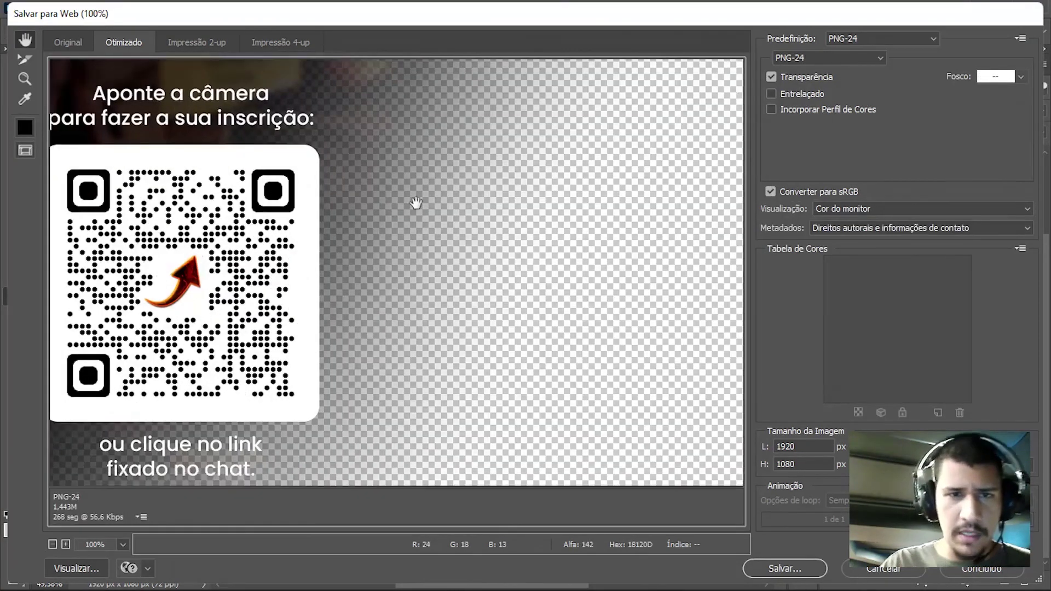
key("ctrl+minus")
key("ctrl+0")
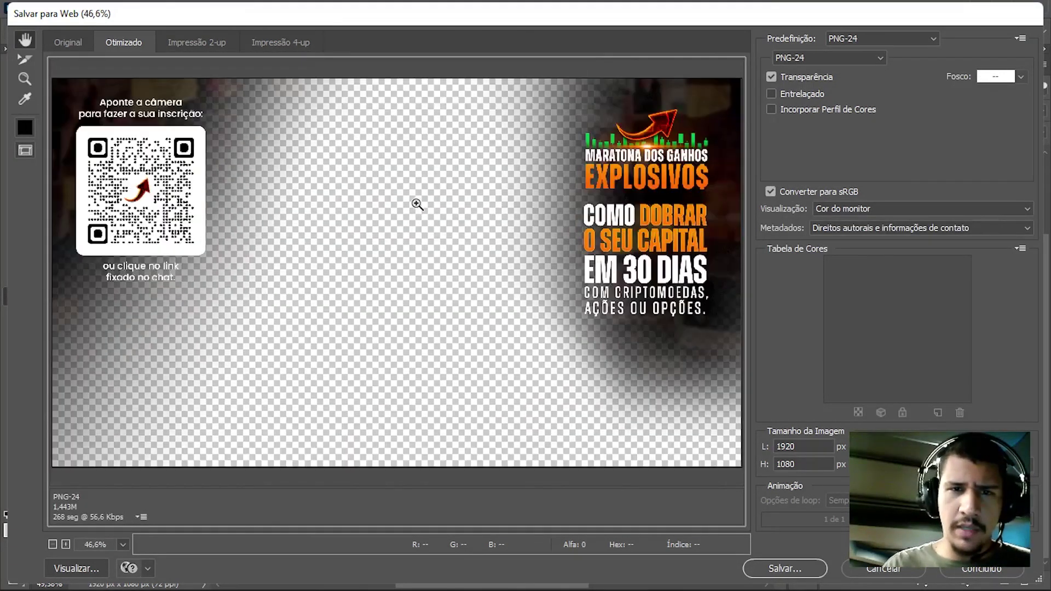
left_click(801, 191)
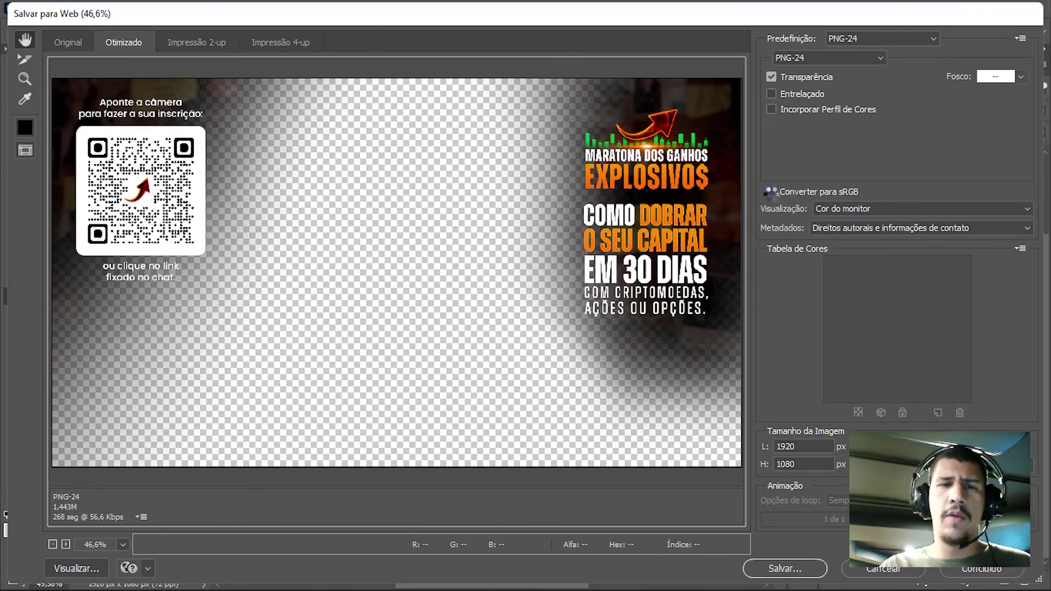
left_click(771, 191)
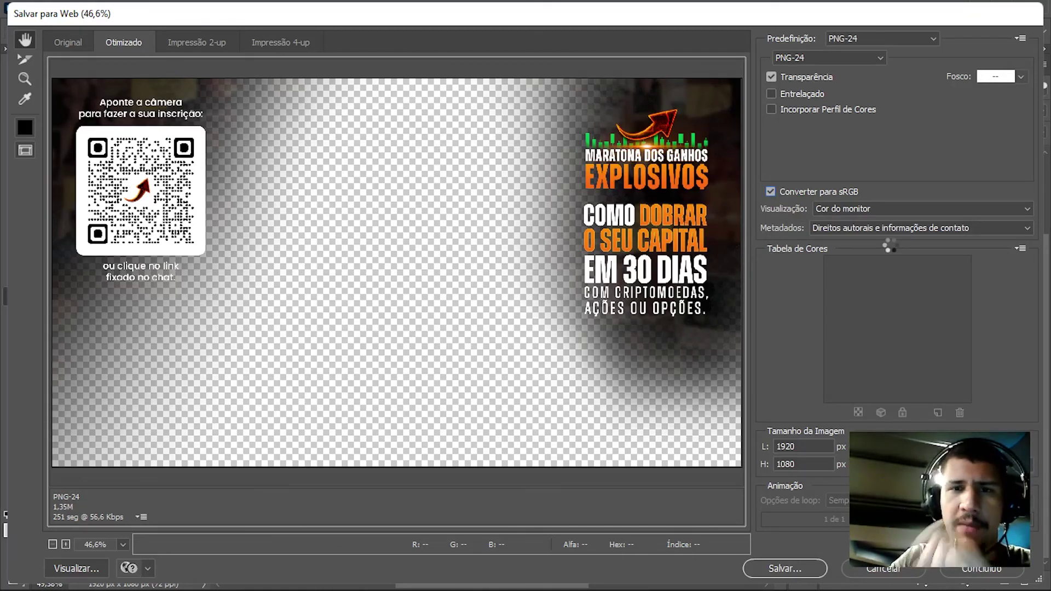
left_click(802, 570)
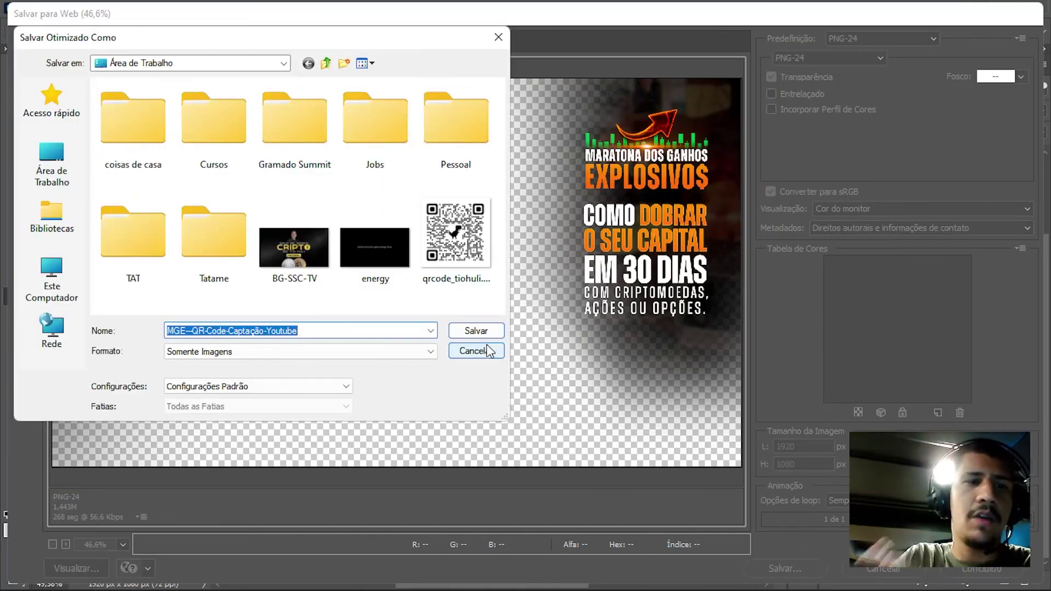
Save MGE--QR-Code-Captação-Youtube to the desktop and accept the non-Latin filename warning.
left_click(481, 334)
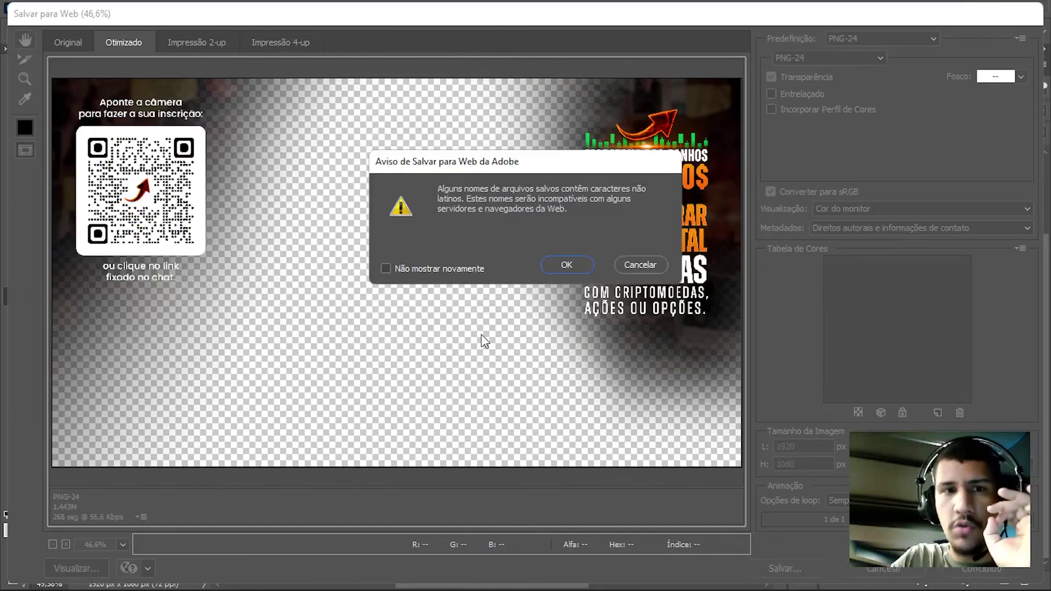
key("Return")
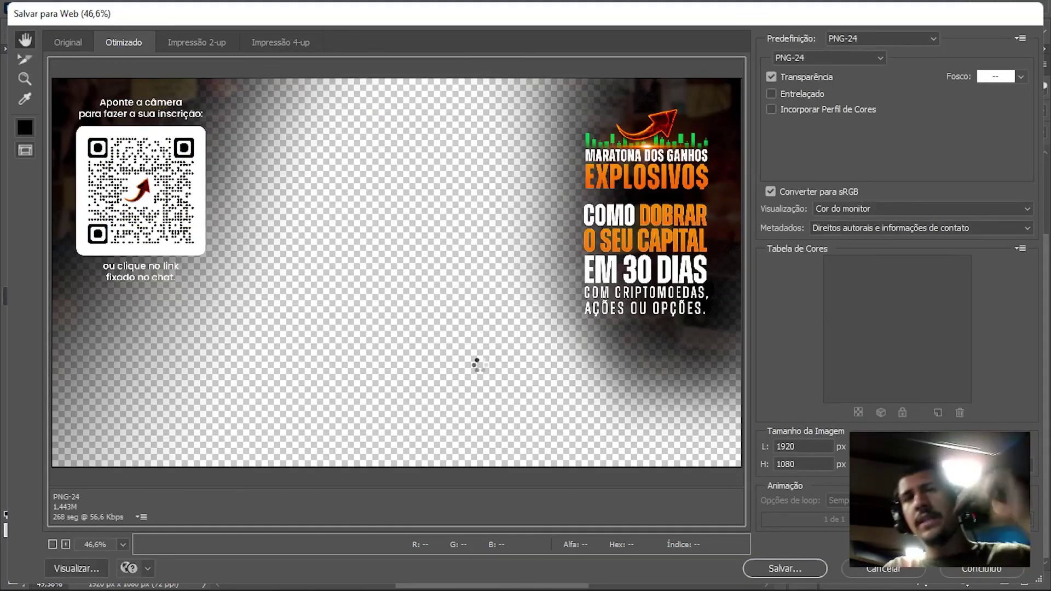